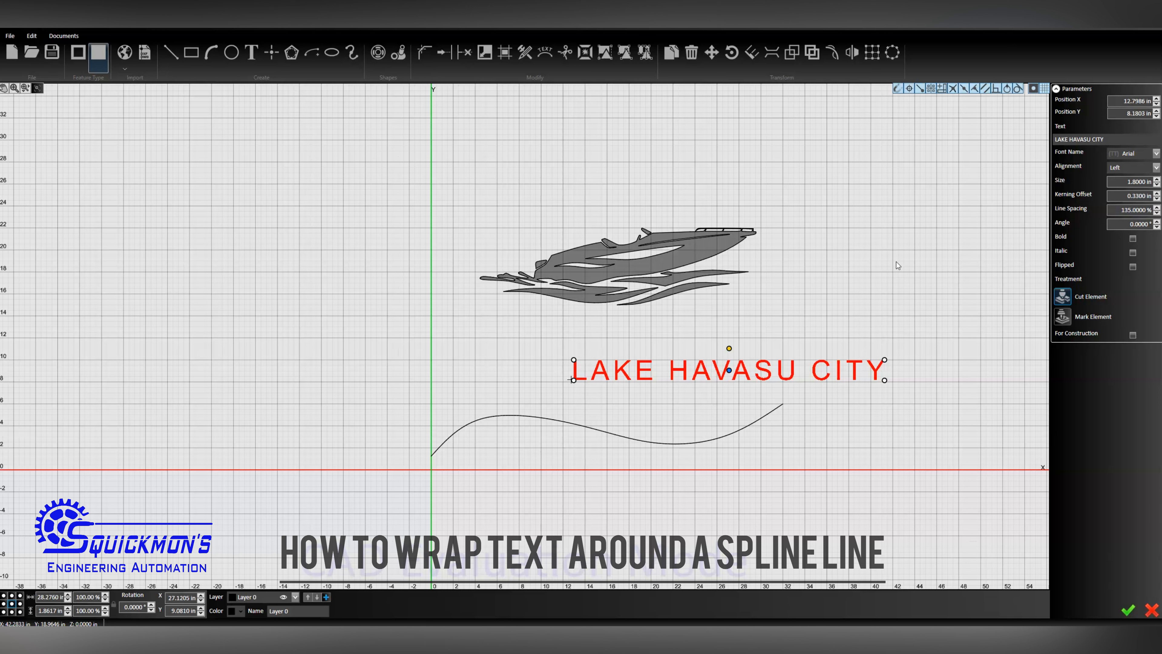
Step: Draw a wavy spline above the boat from about X -9.5, Y 20 to its far end near X 35.5, Y 26.5
click(872, 204)
click(651, 442)
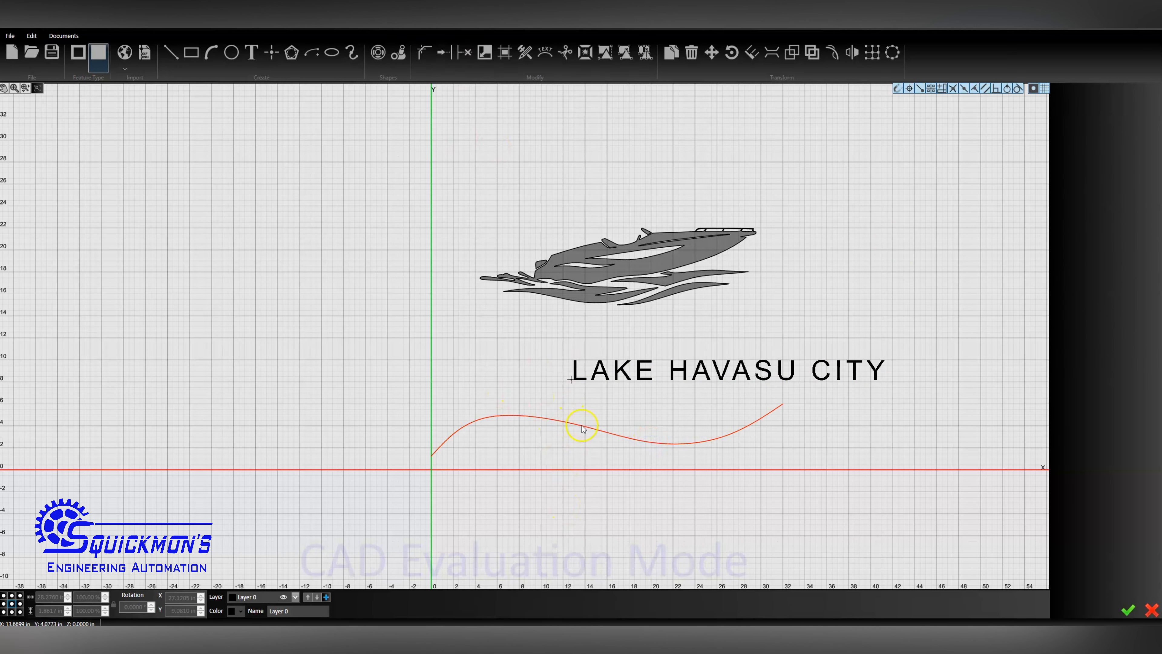
click(352, 57)
click(344, 237)
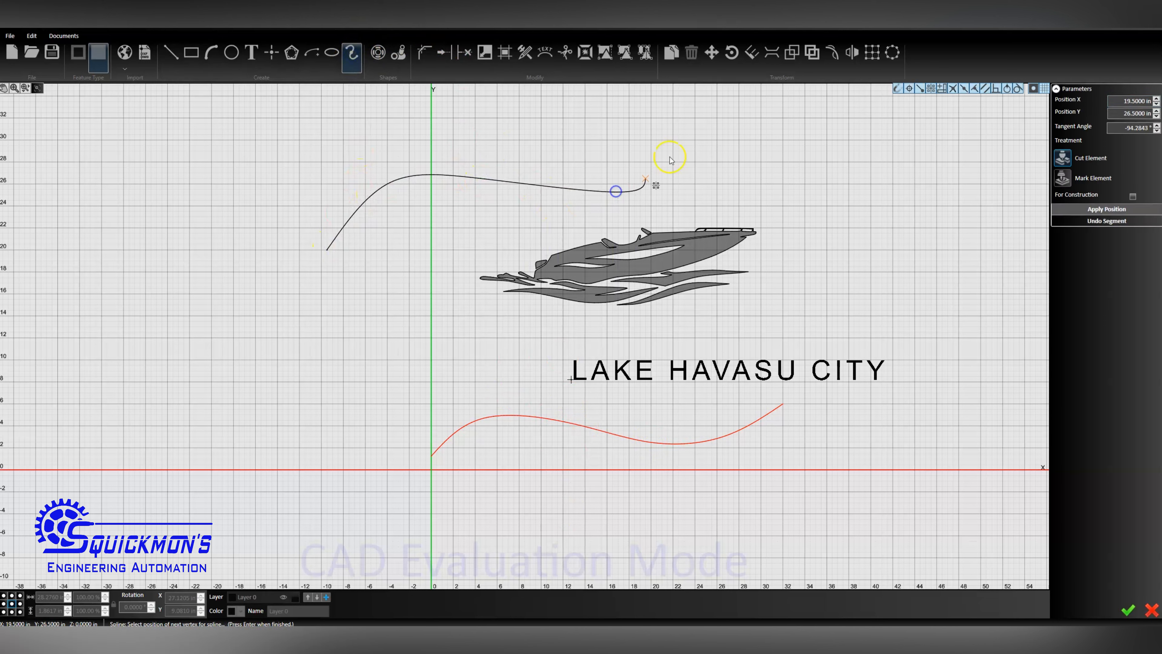
click(695, 135)
click(827, 179)
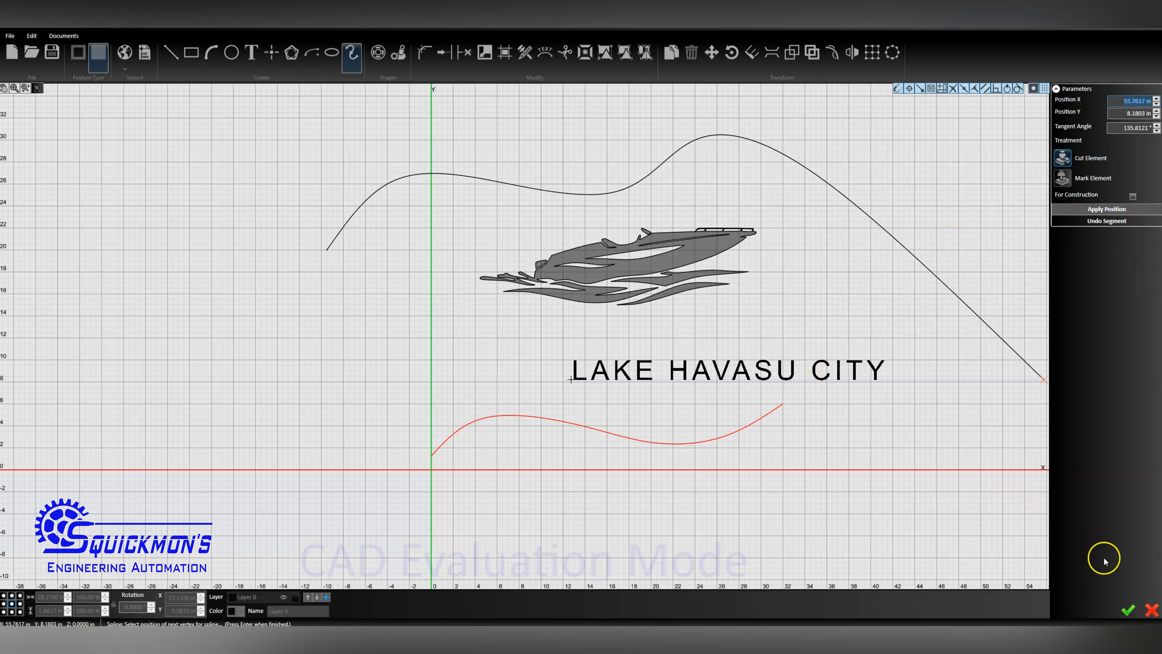
click(1128, 611)
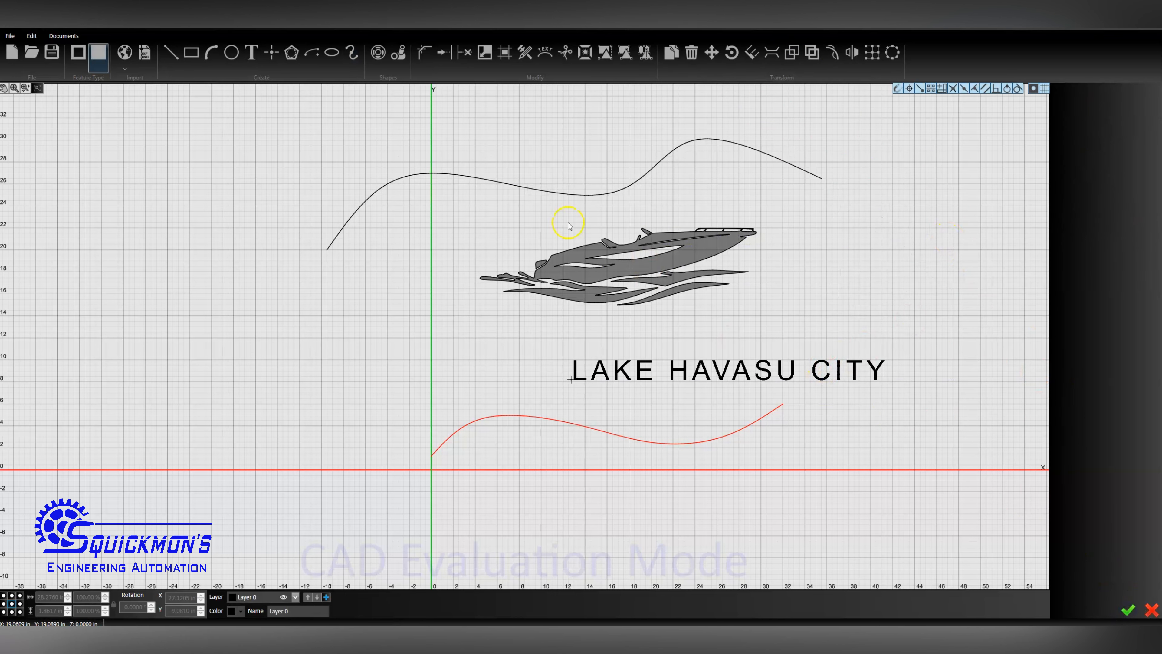
Step: Display the editing vertices of the spline above the boat, and delete that spline
click(609, 196)
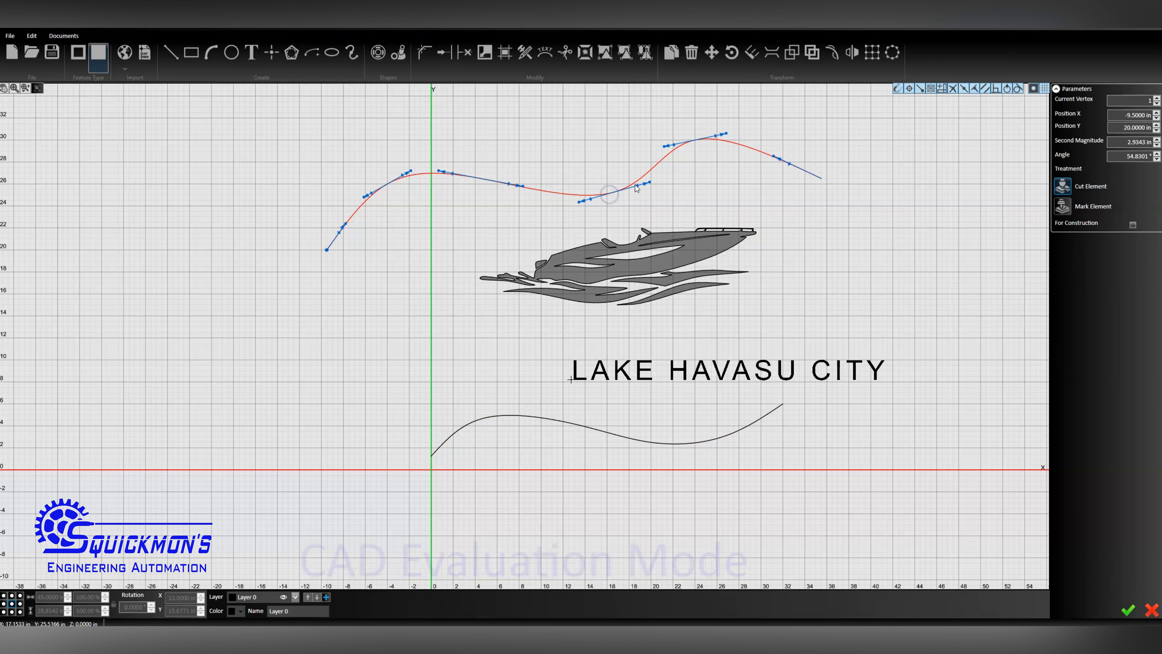
click(679, 171)
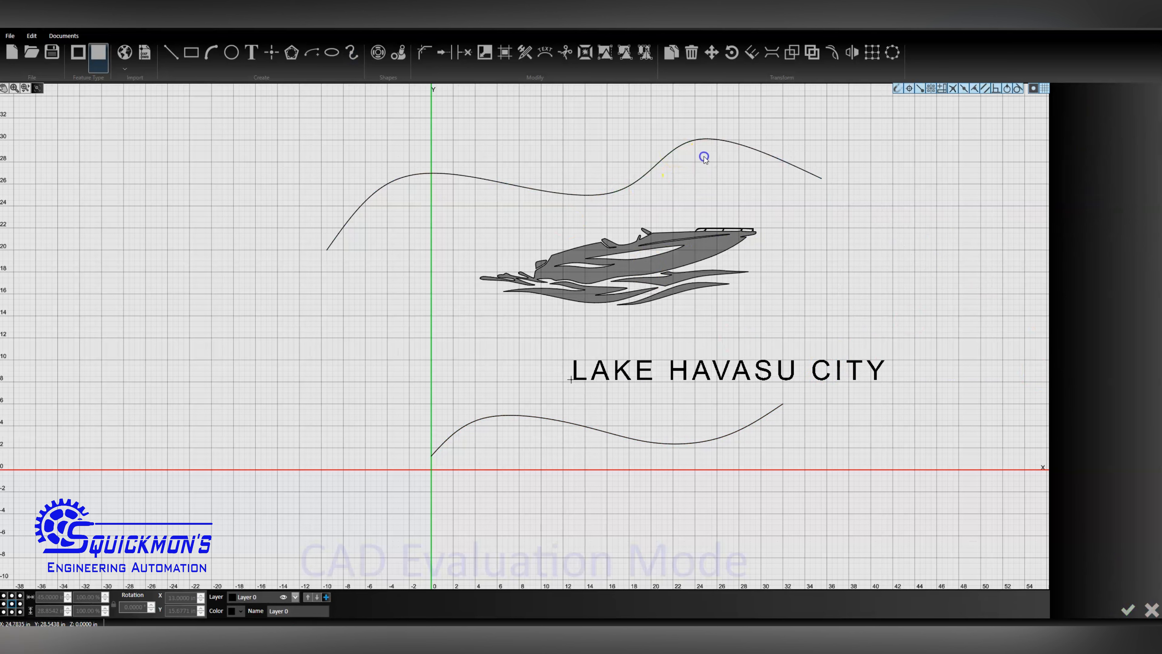
drag(877, 102, 343, 205)
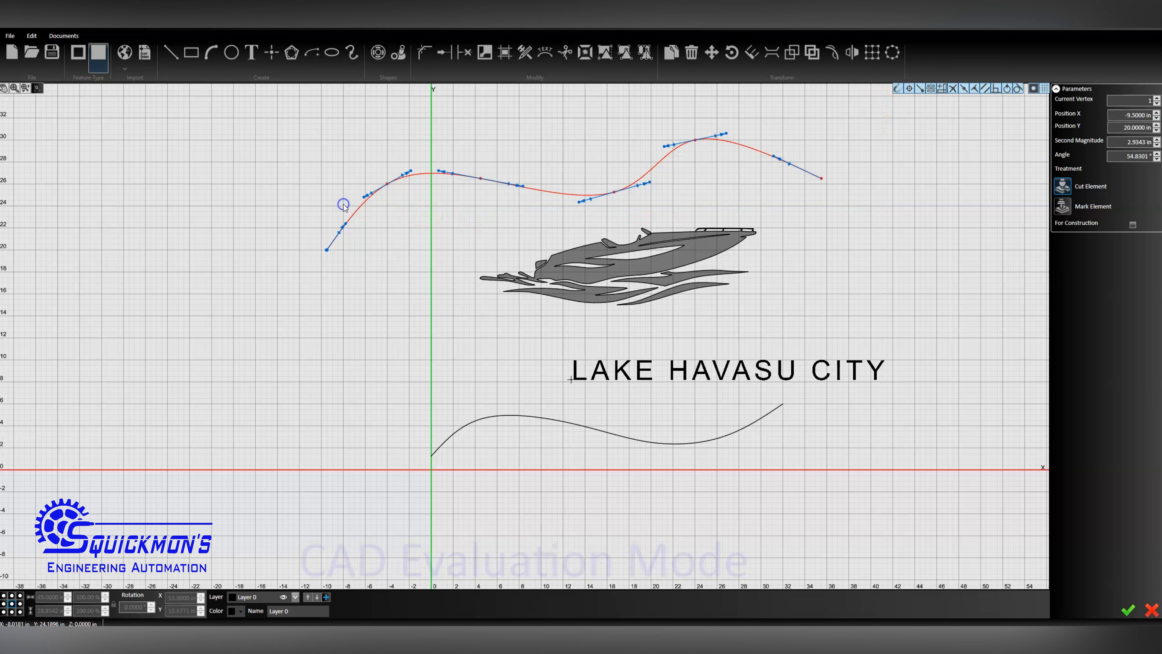
click(399, 238)
click(558, 195)
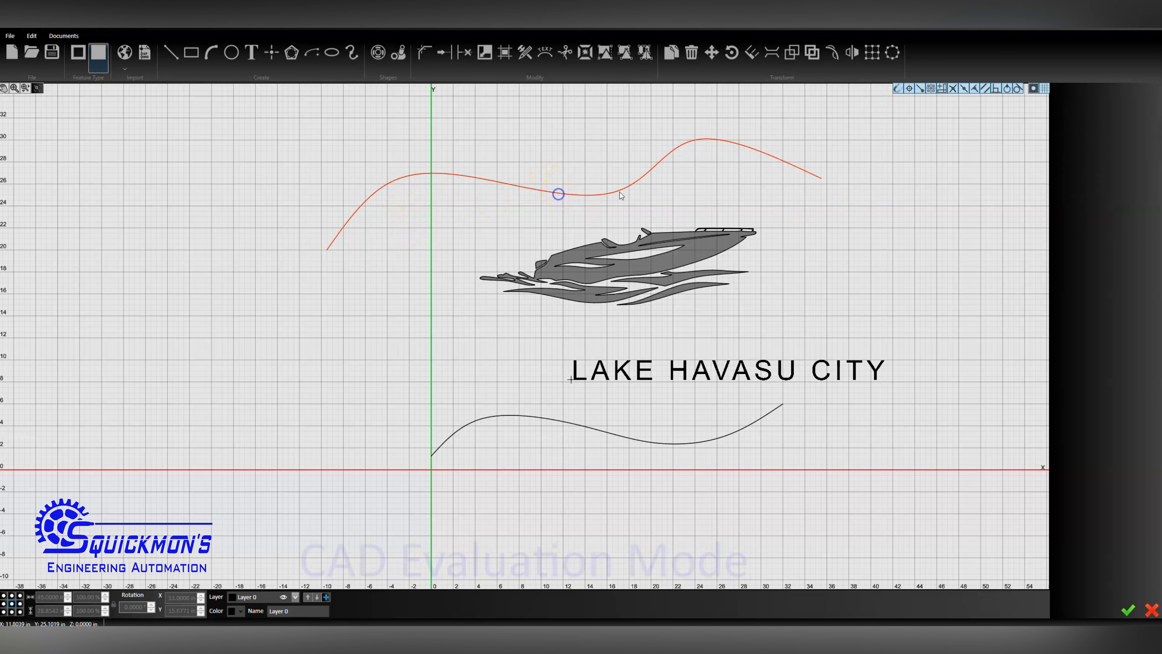
click(772, 198)
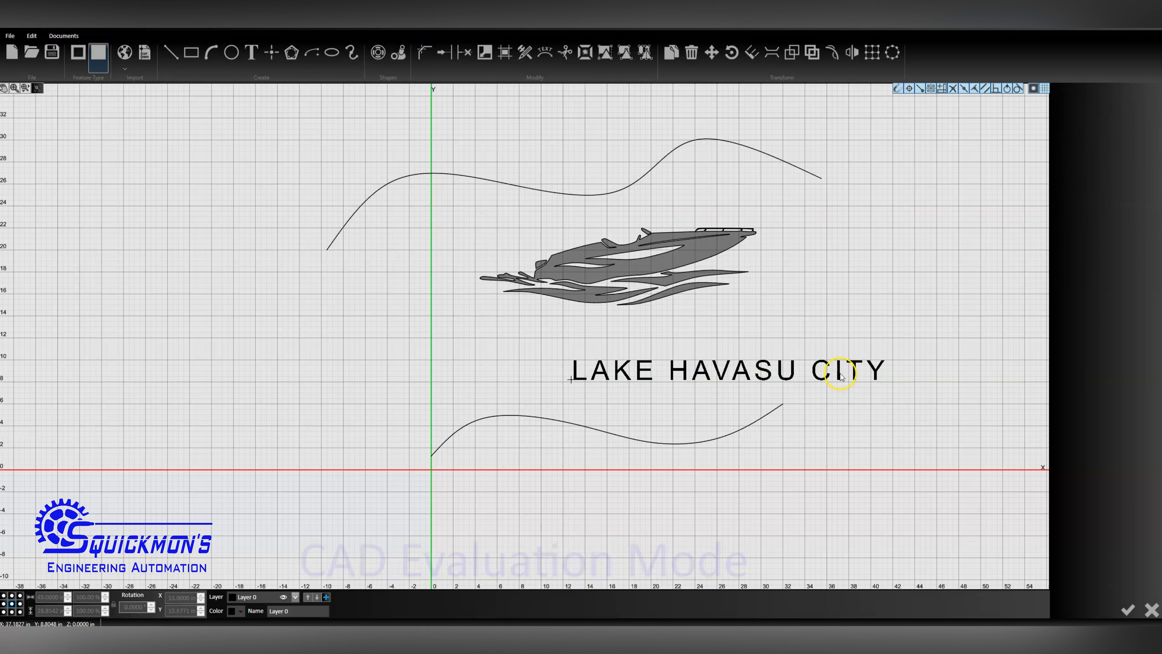
click(813, 175)
key(Delete)
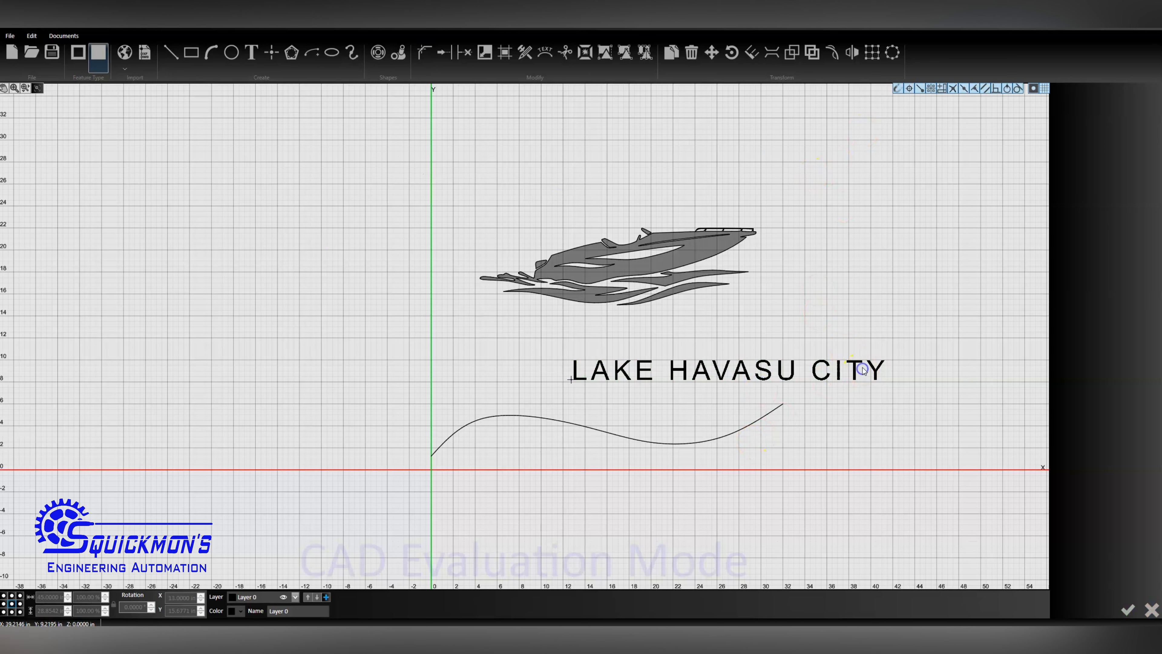
Step: Change the font of the LAKE HAVASU CITY text to Bank Gothic
click(854, 372)
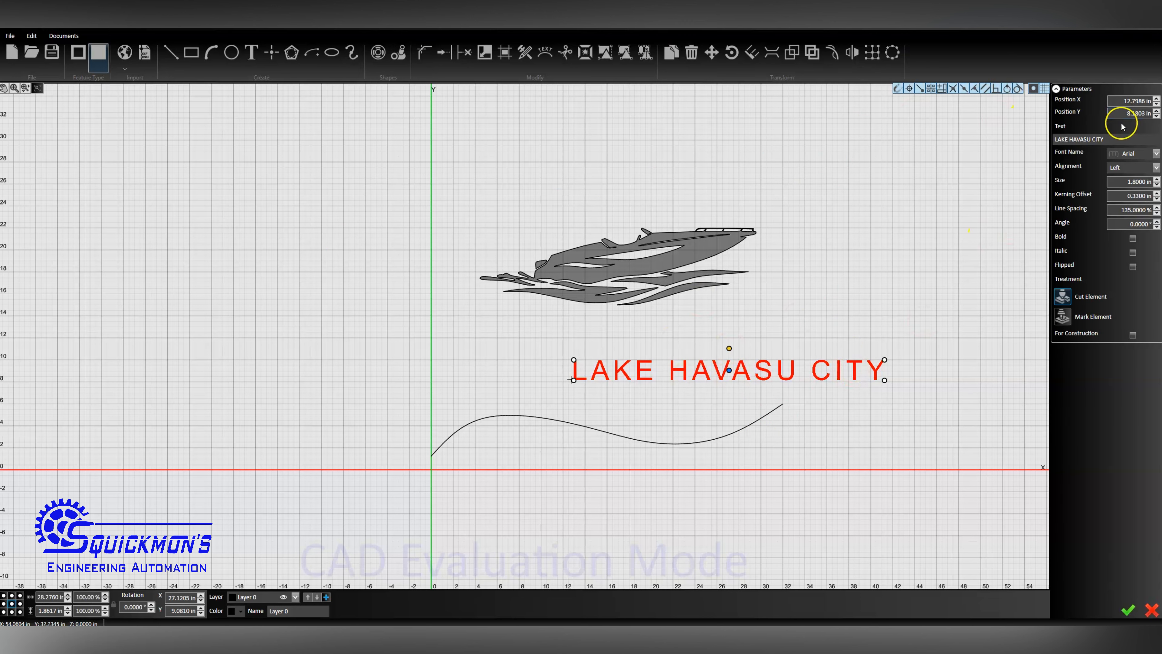
drag(1046, 141, 1020, 142)
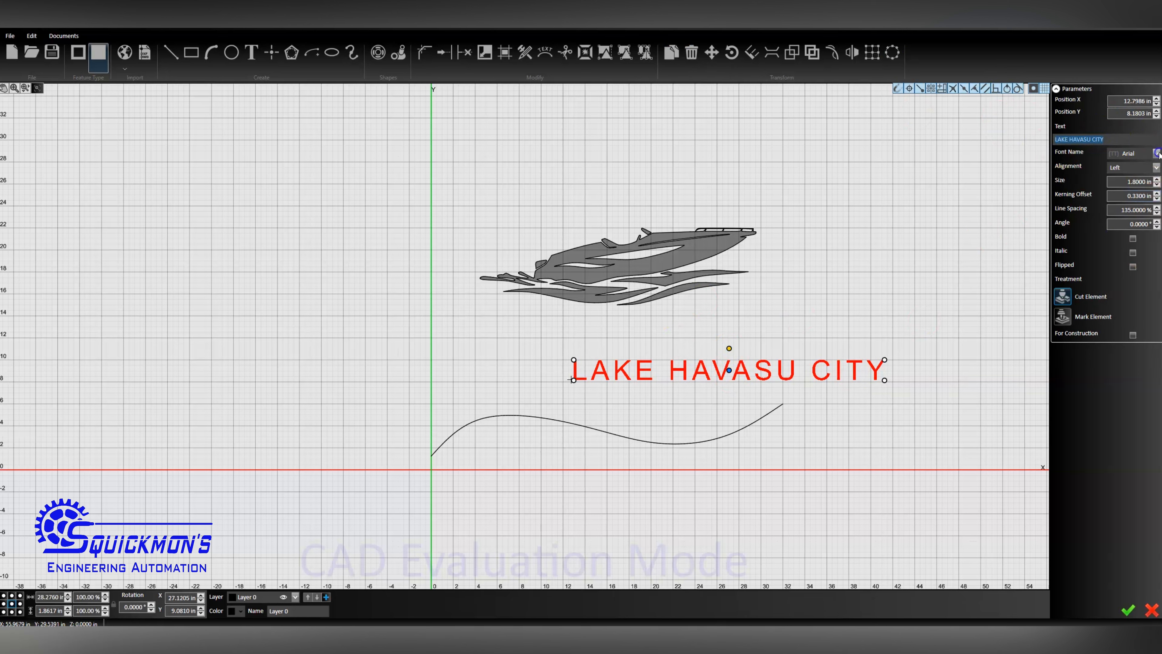
click(1090, 440)
click(1156, 154)
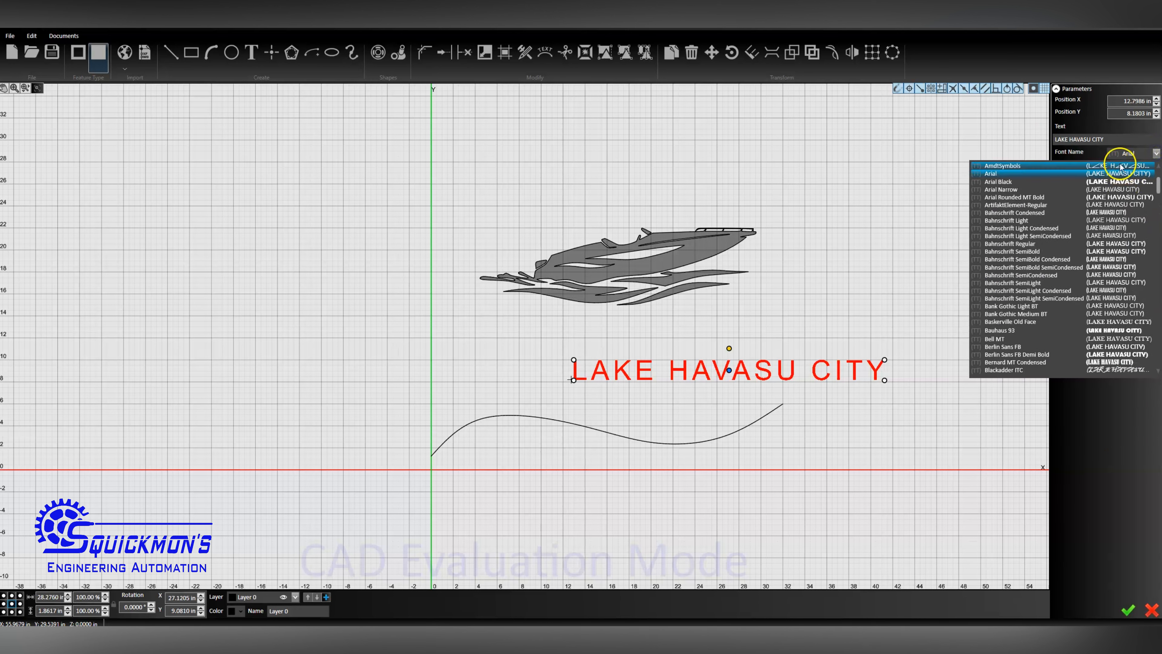
click(1119, 164)
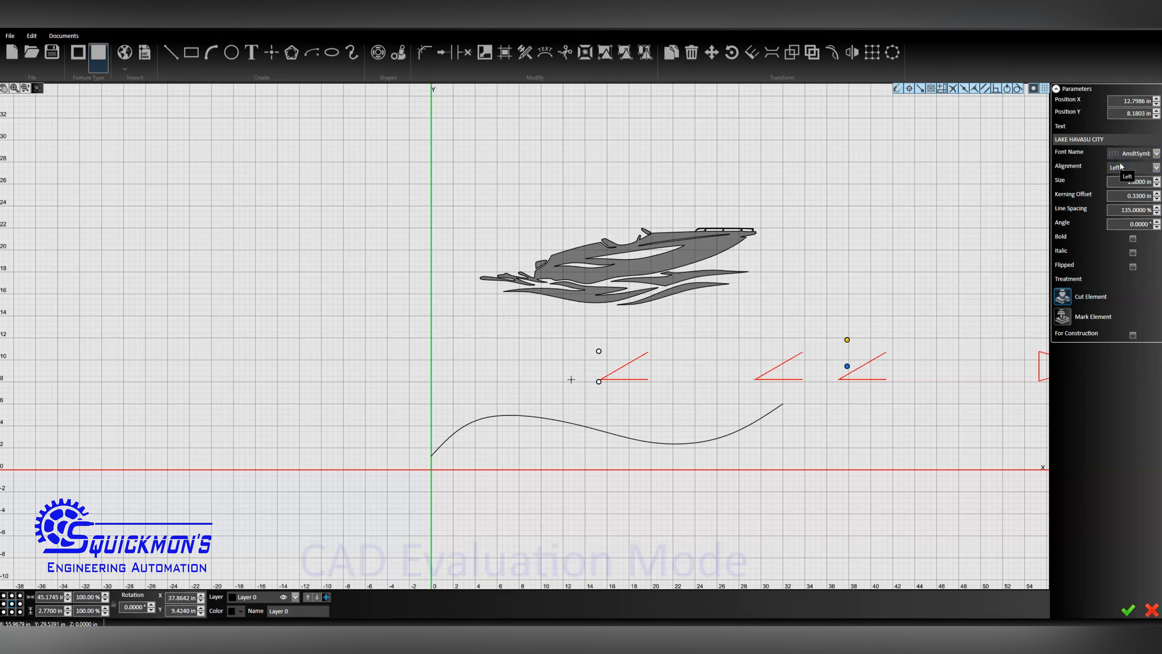
key(Down)
key(Down)
key(Down)
key(Down)
key(Down)
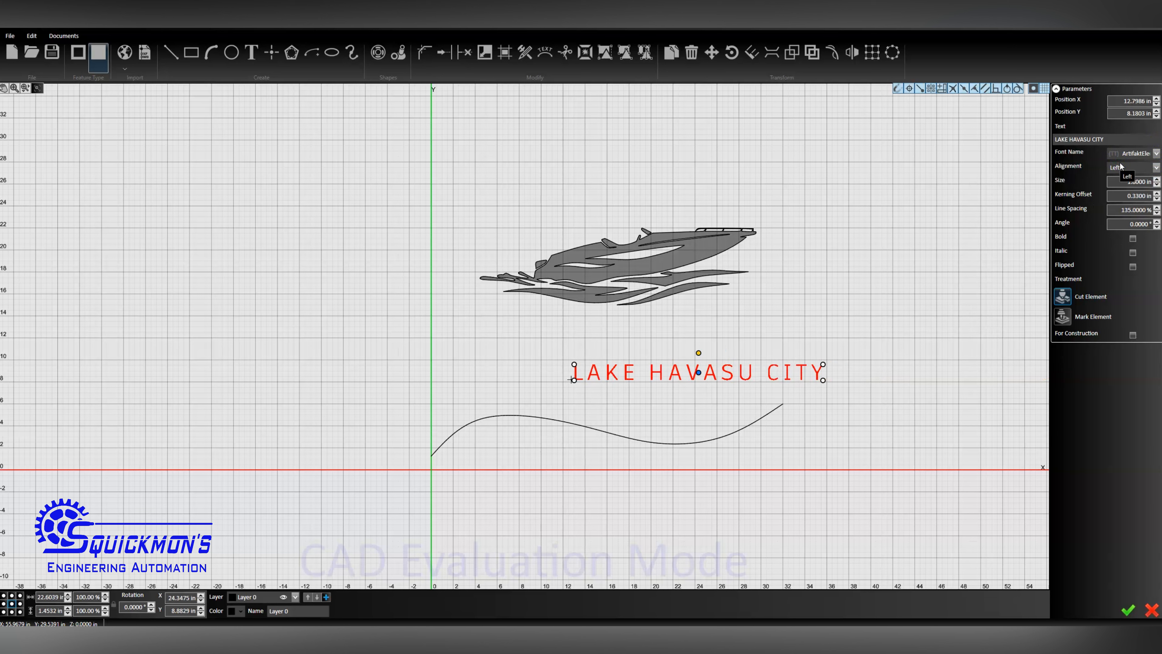
key(Down)
key(Down)
key(Down)
key(Down)
key(Down)
key(Down)
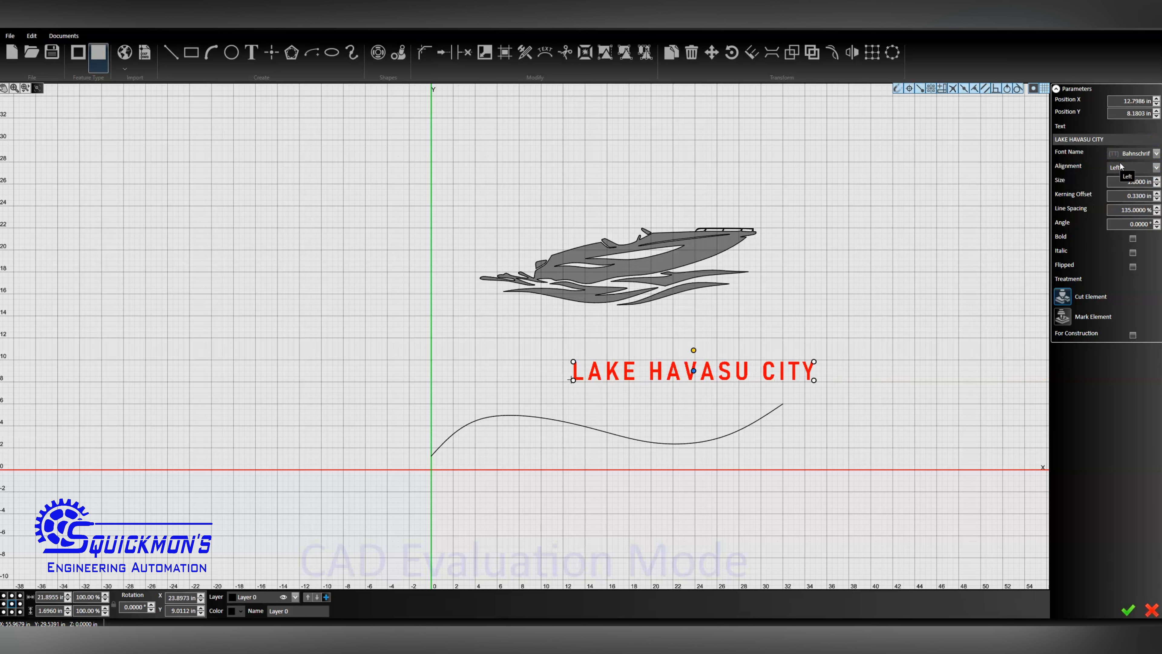
key(Down)
key(Down)
key(Down)
key(Down)
key(Down)
key(Down)
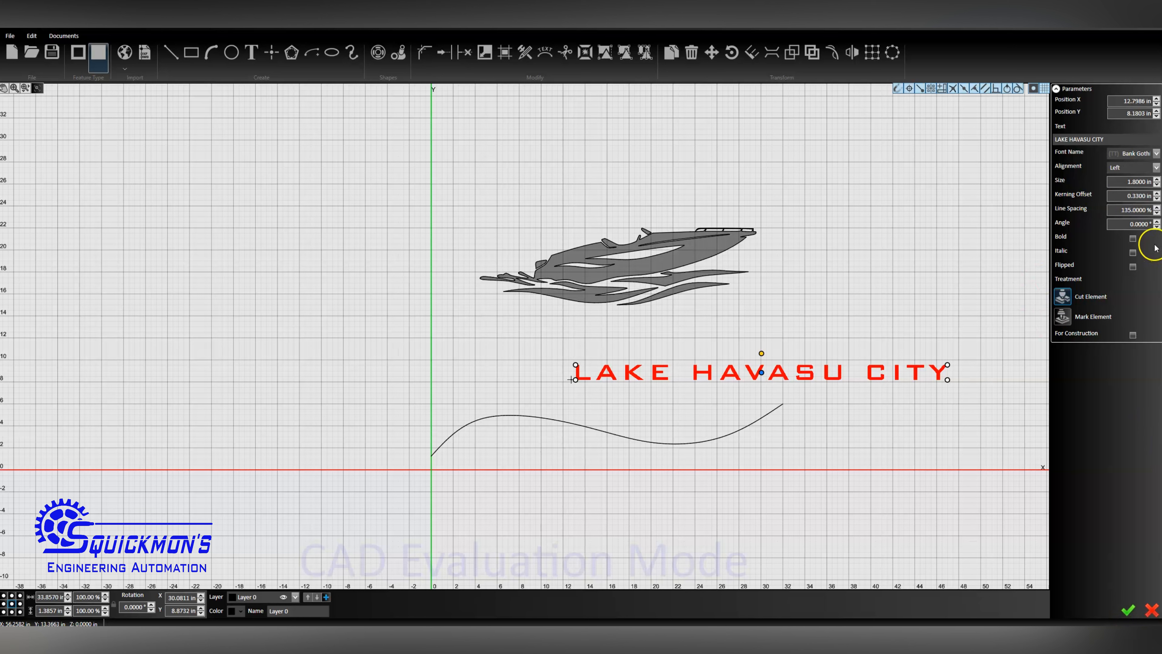
Step: Set the LAKE HAVASU CITY text's kerning offset to 0.23 in and make the text bold
click(1157, 198)
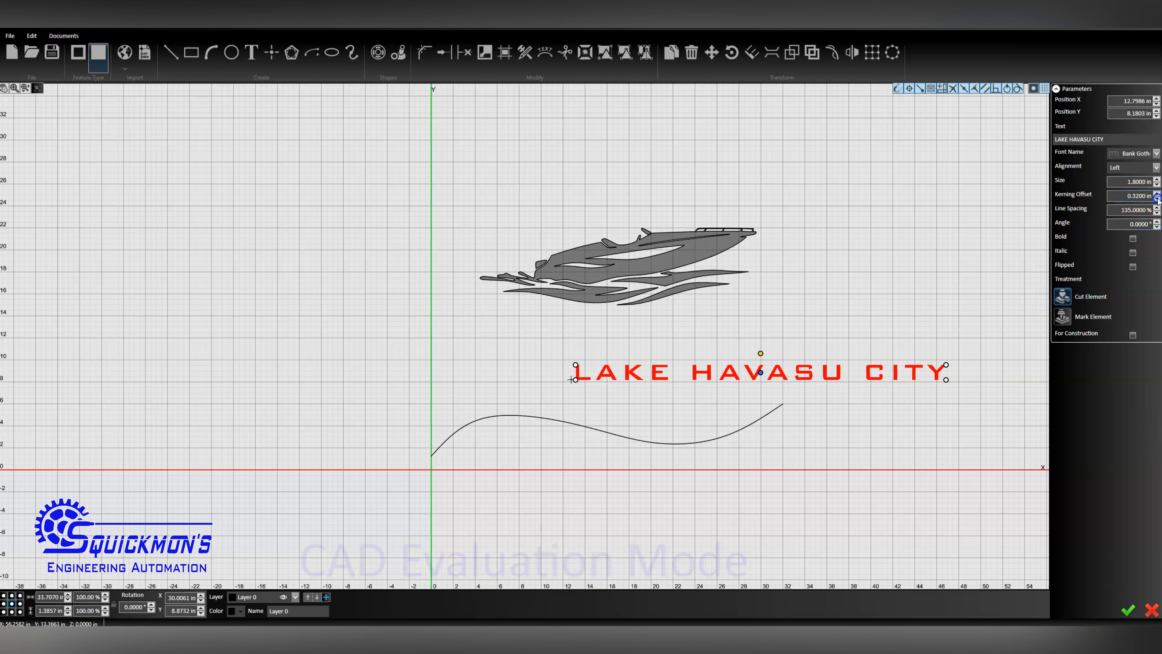
click(1157, 198)
click(1157, 198)
click(1158, 197)
click(1157, 197)
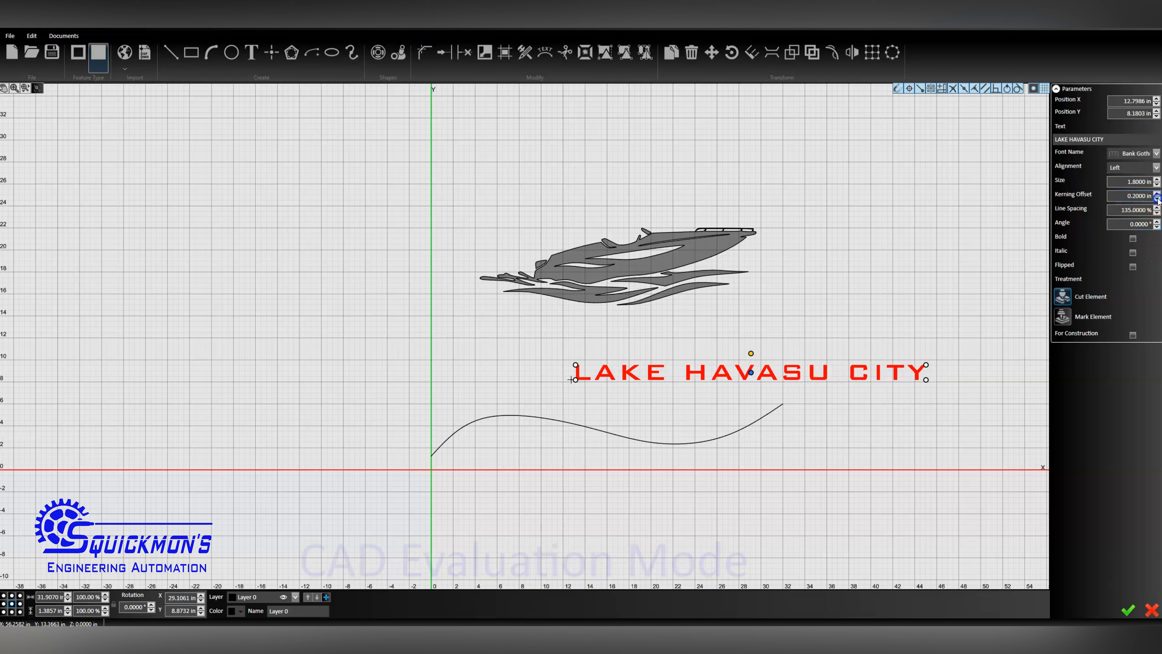
click(1158, 198)
click(1157, 198)
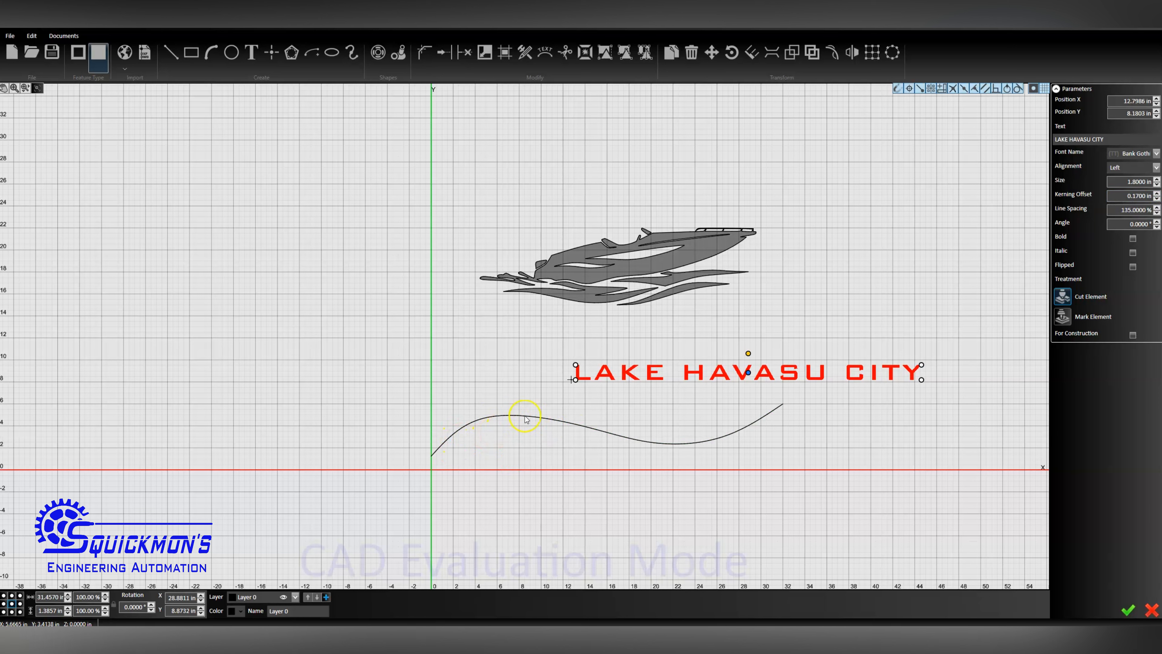
click(1156, 194)
click(1157, 194)
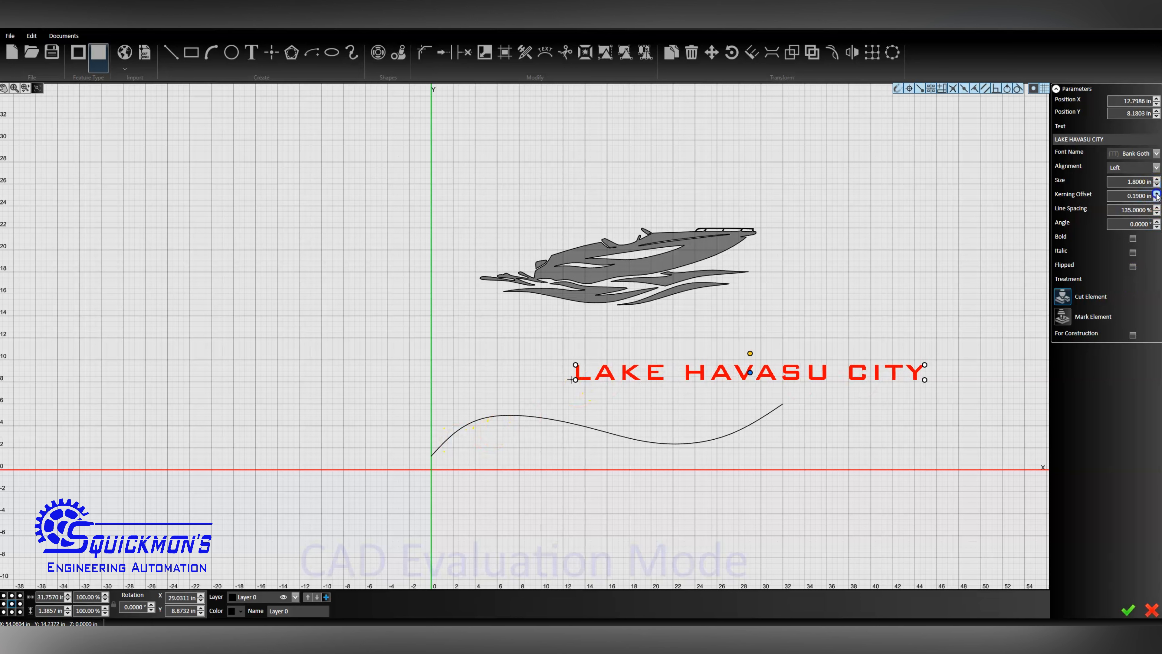
click(1156, 194)
click(1157, 194)
click(1156, 194)
click(1157, 194)
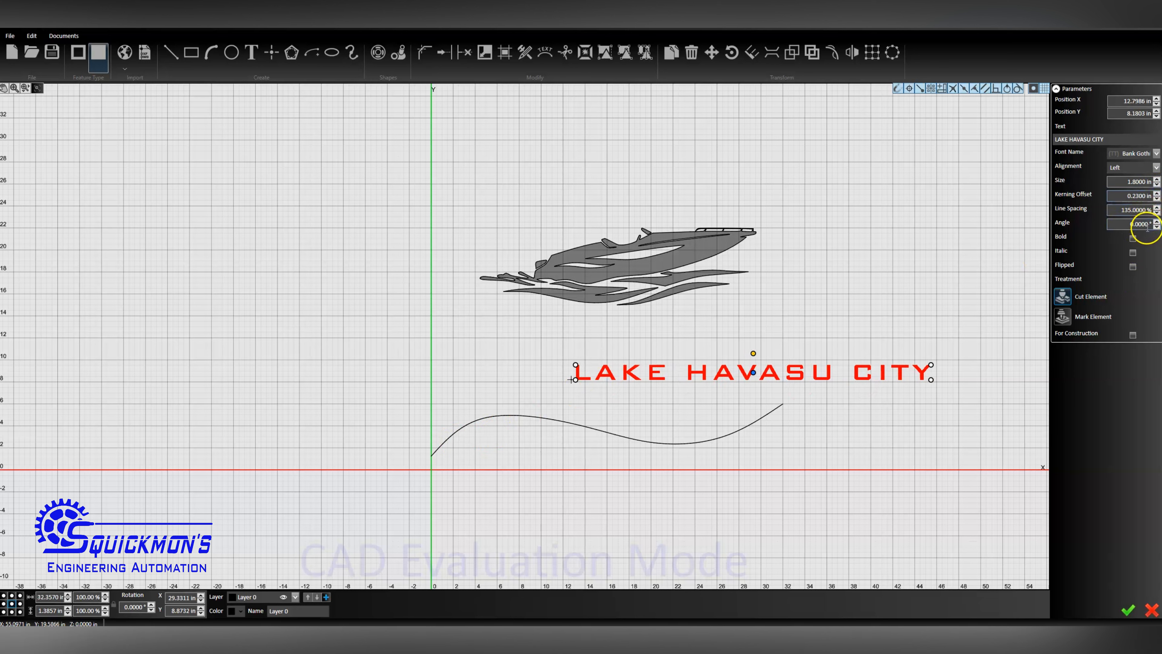
click(1133, 238)
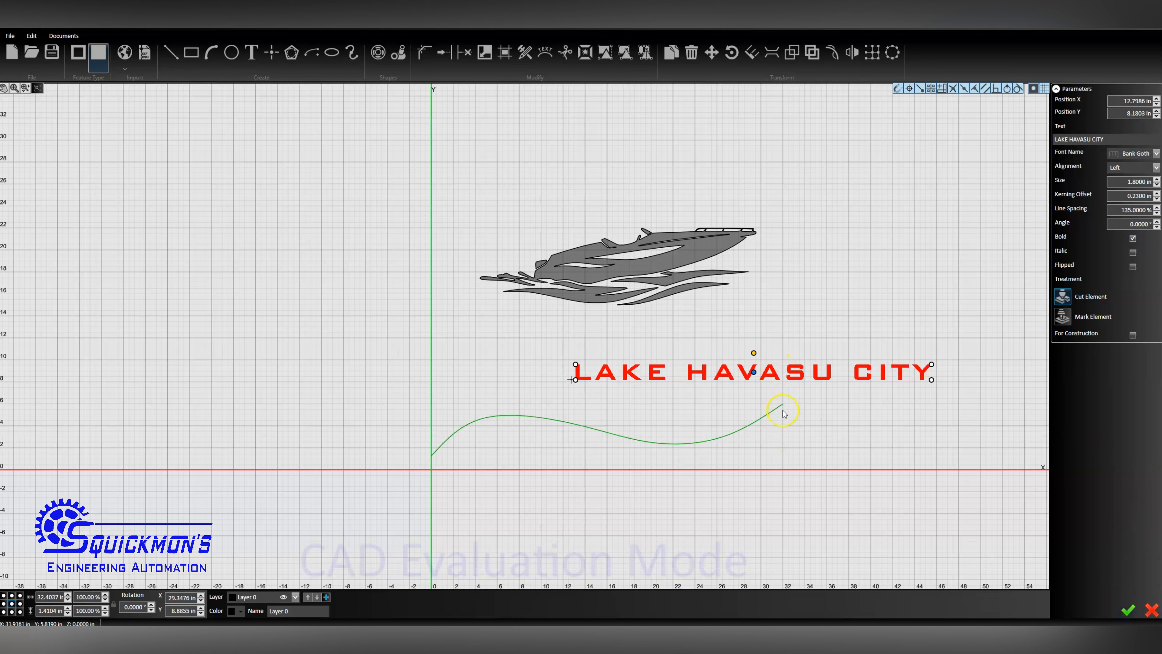
click(863, 442)
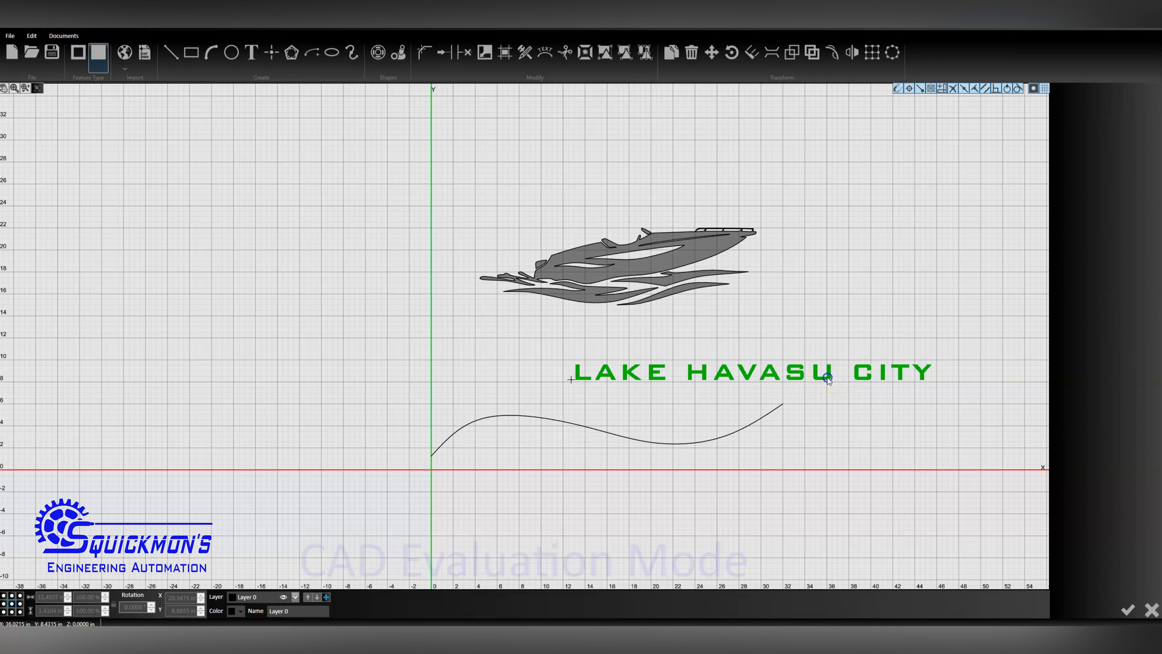
Step: Wrap the LAKE HAVASU CITY text along the spline below it with the curve text command
click(824, 376)
shift+click(755, 411)
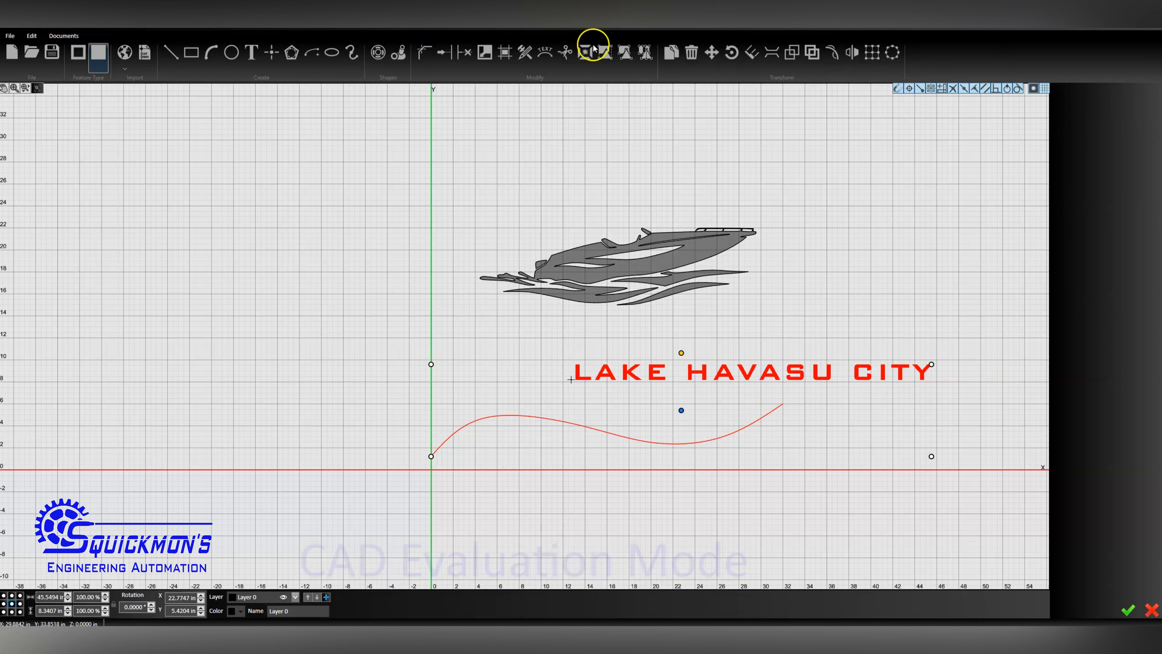
click(543, 53)
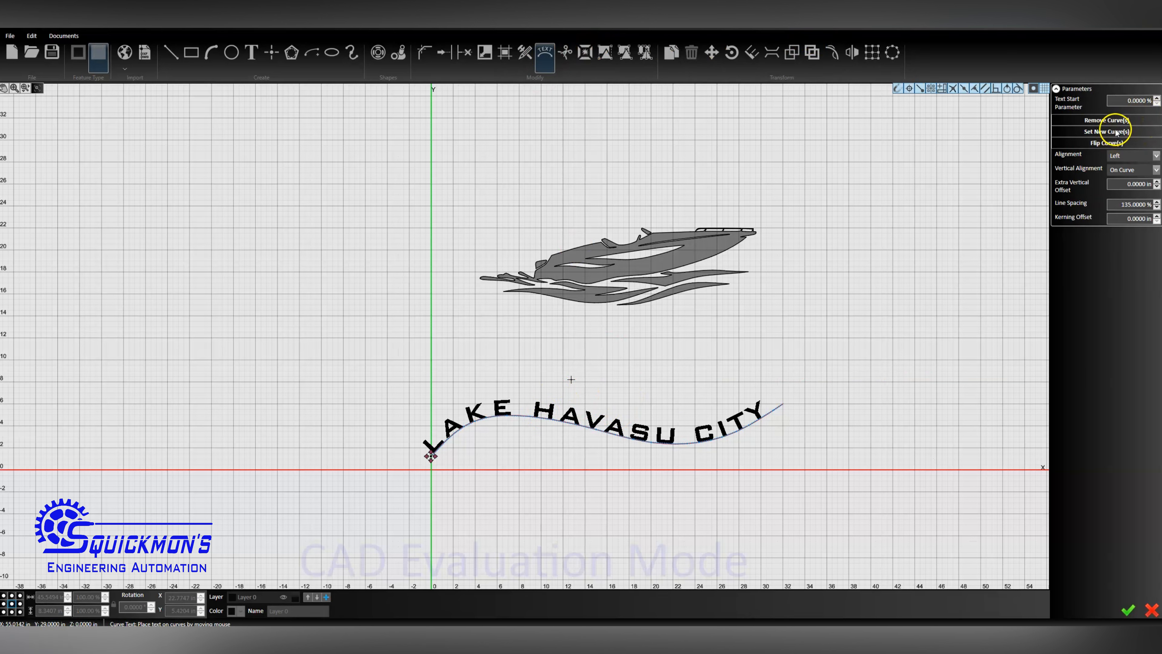
Step: Try flipping the text's curve and using Right alignment, restoring the original direction and Left alignment
click(1118, 144)
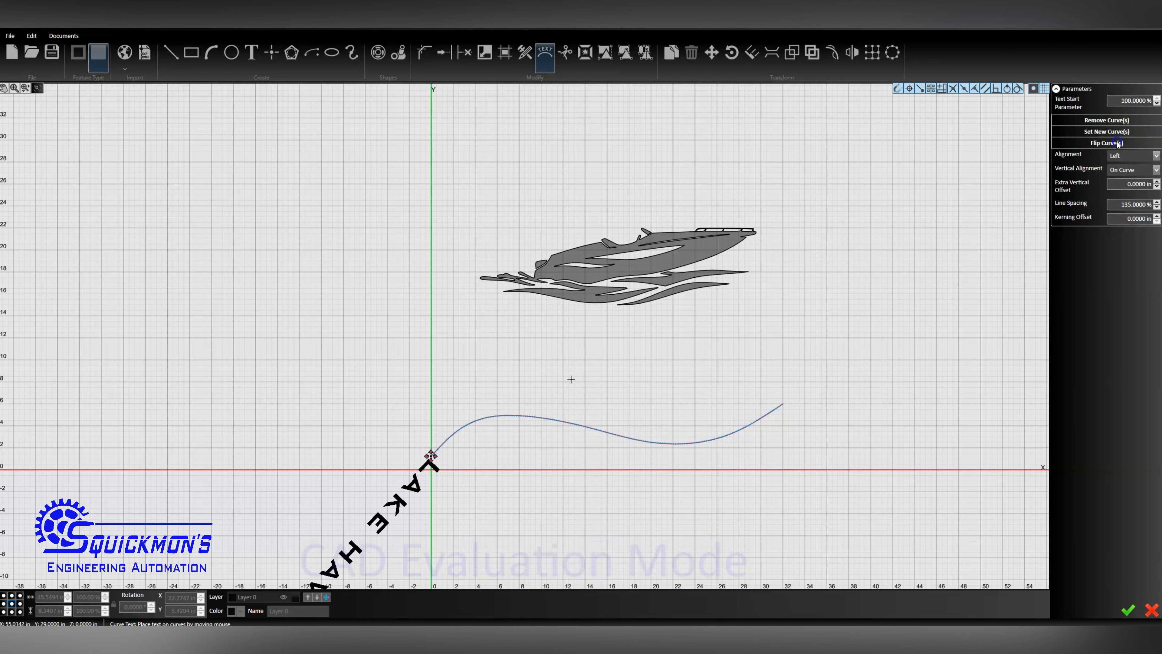
click(1118, 144)
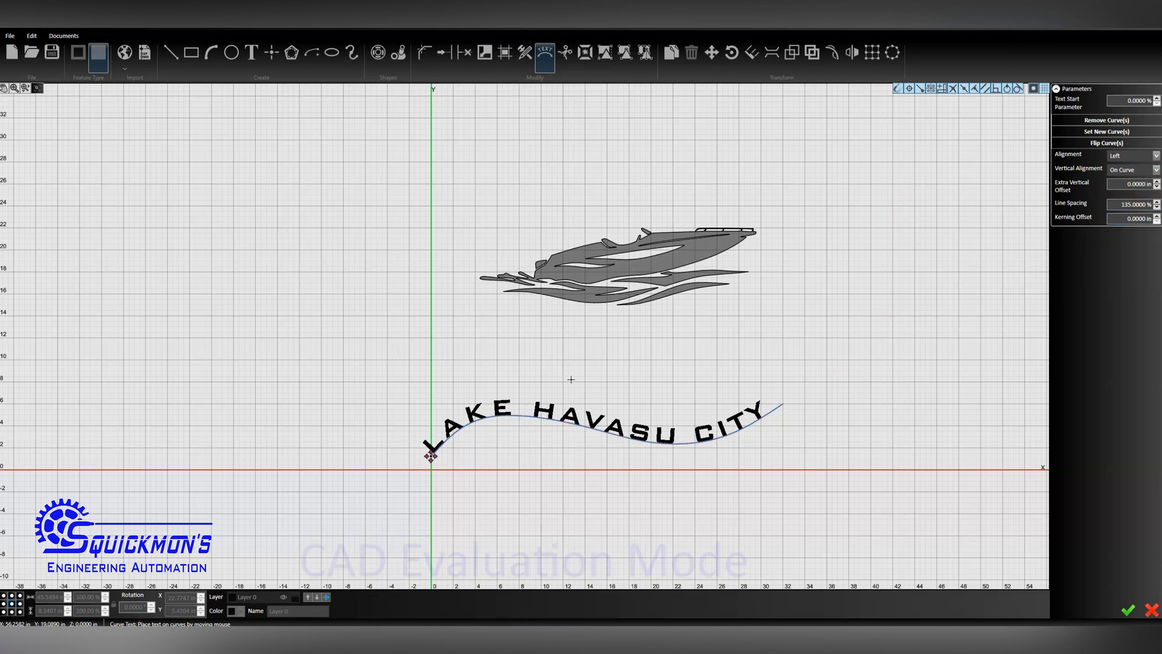
click(1157, 157)
click(1120, 177)
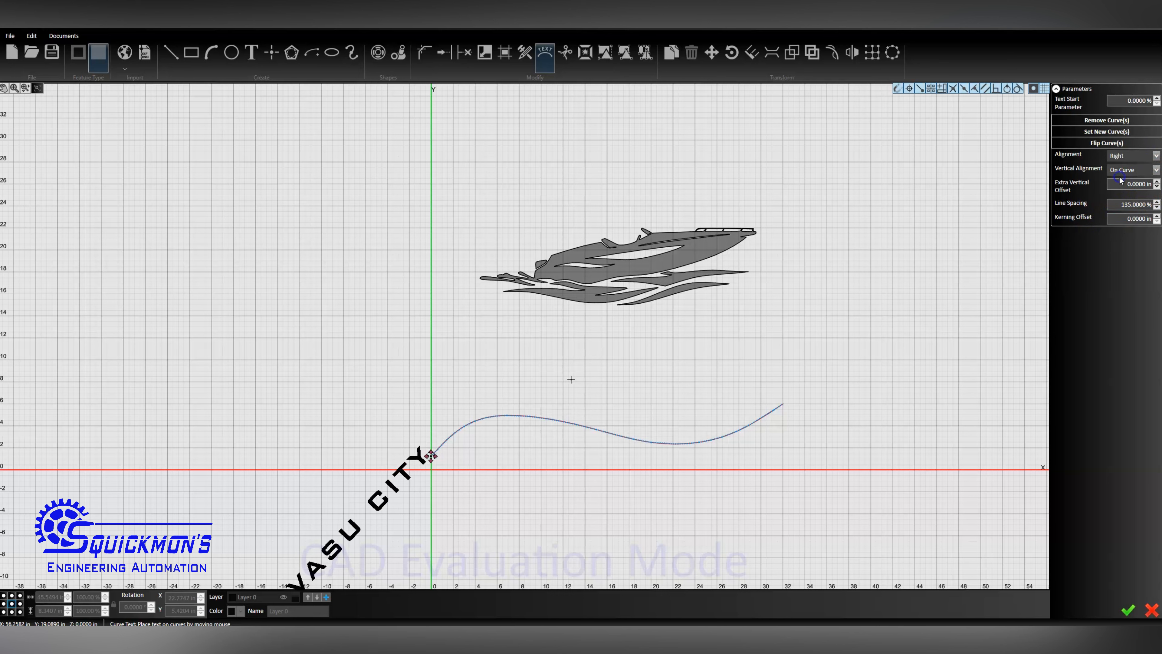
click(1157, 157)
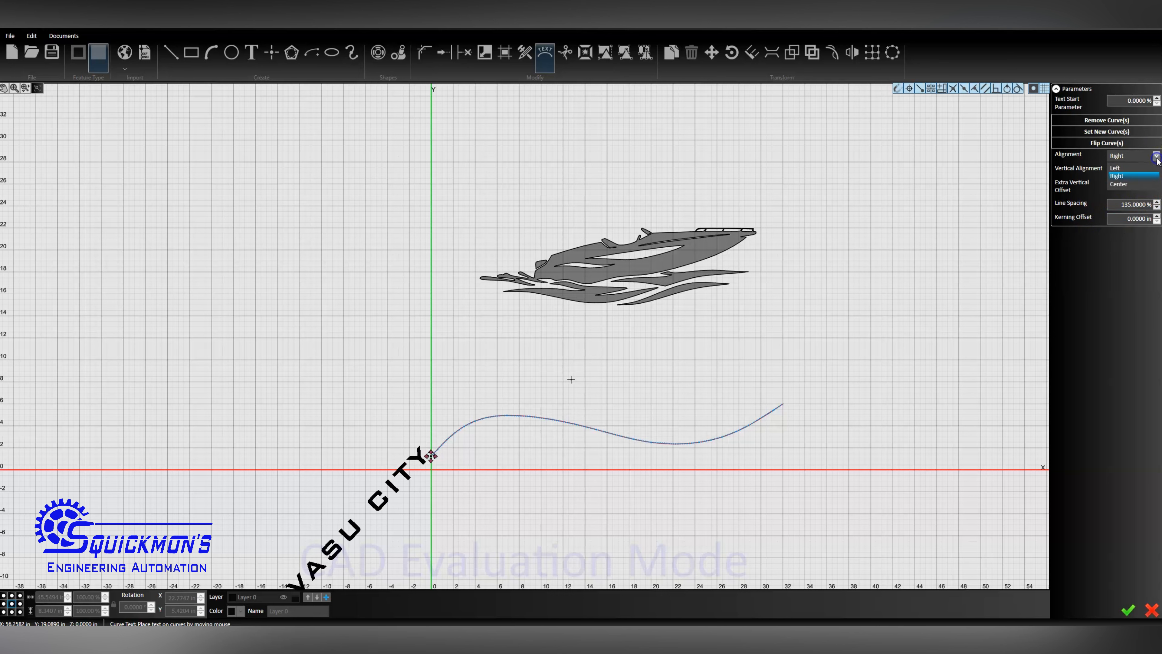
click(1133, 169)
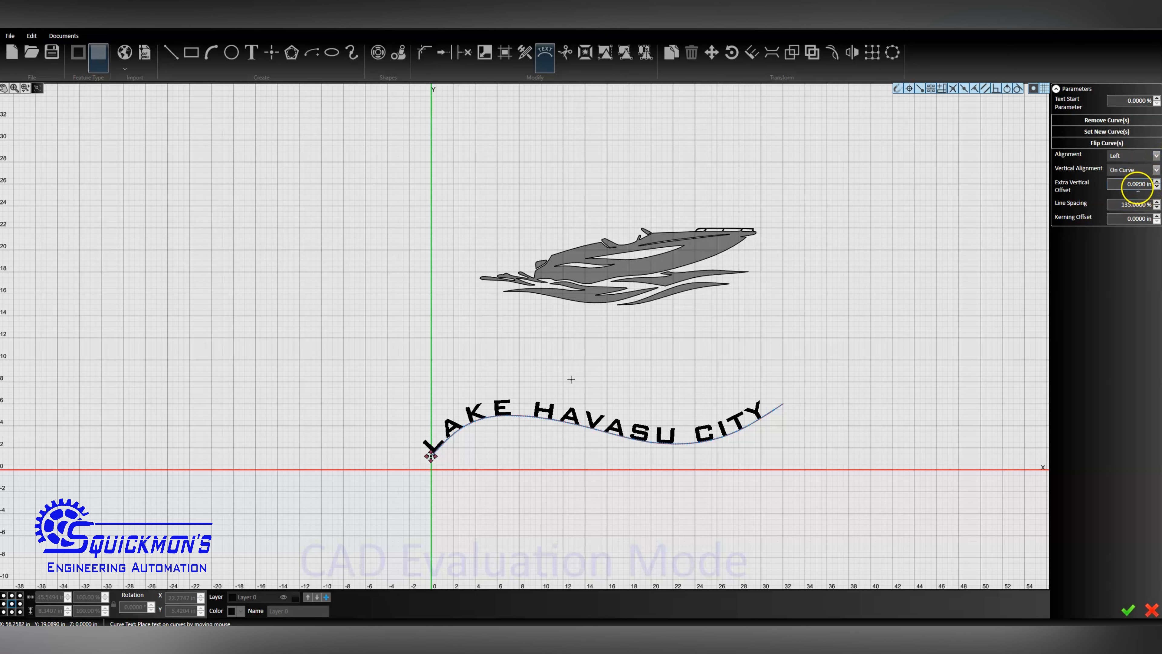
Step: Set the curved LAKE HAVASU CITY text's extra vertical offset to -0.75 in and apply the curve text placement
click(1157, 187)
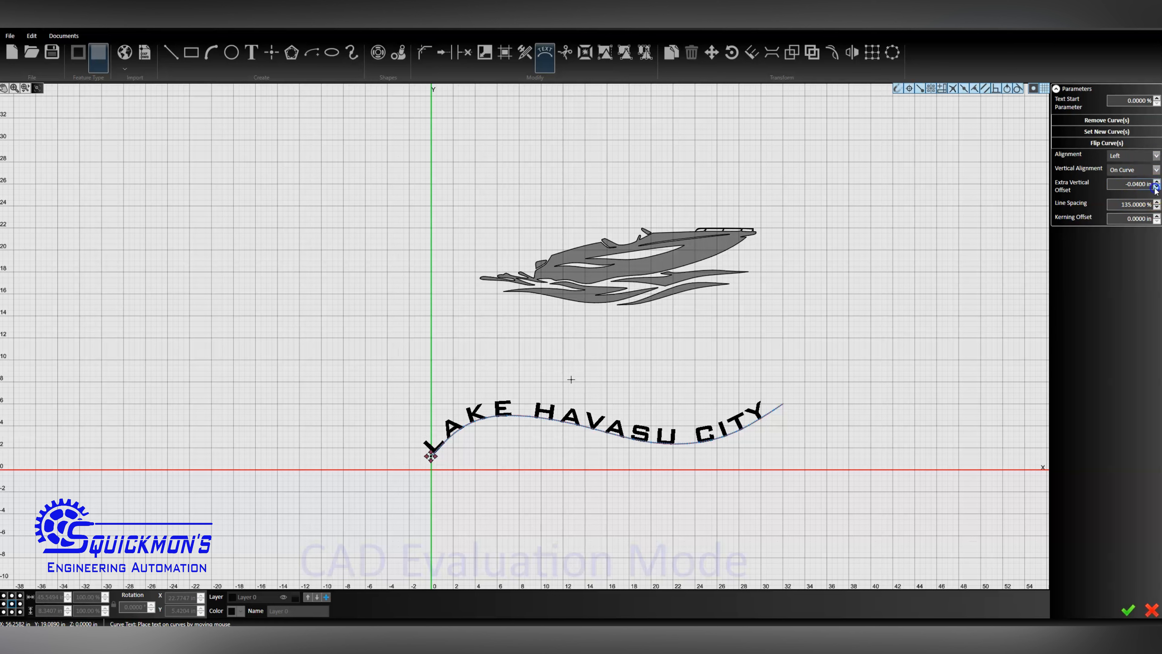
drag(1156, 188, 1157, 182)
click(1157, 182)
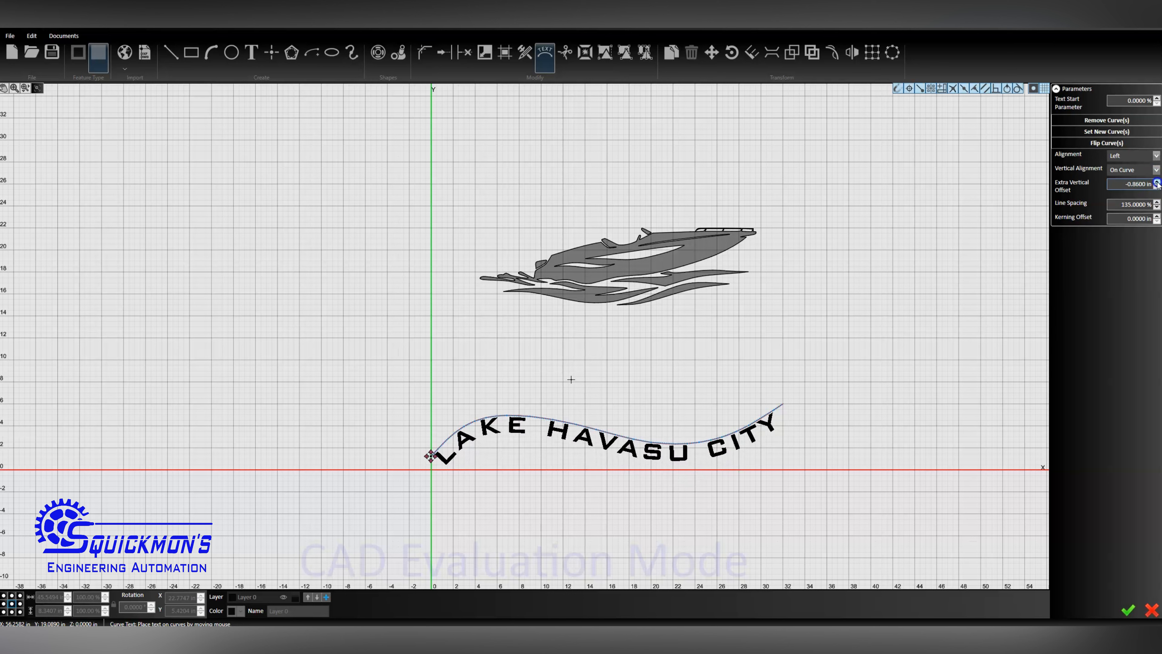
click(1157, 181)
click(1157, 182)
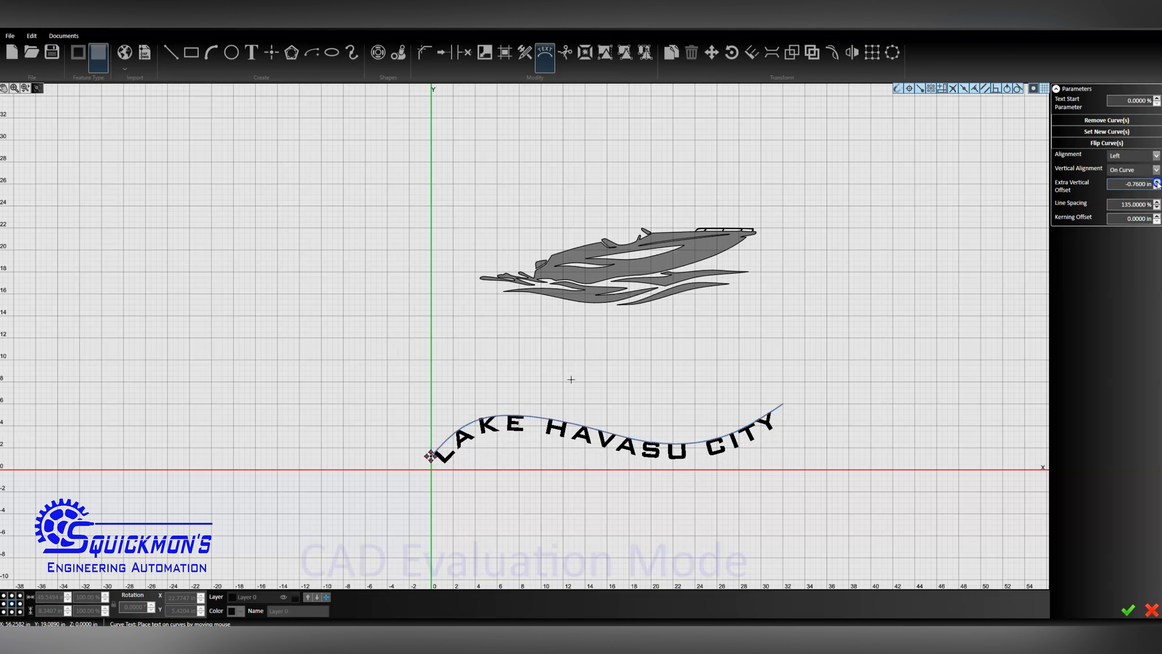
click(1157, 182)
click(1157, 182)
click(1156, 182)
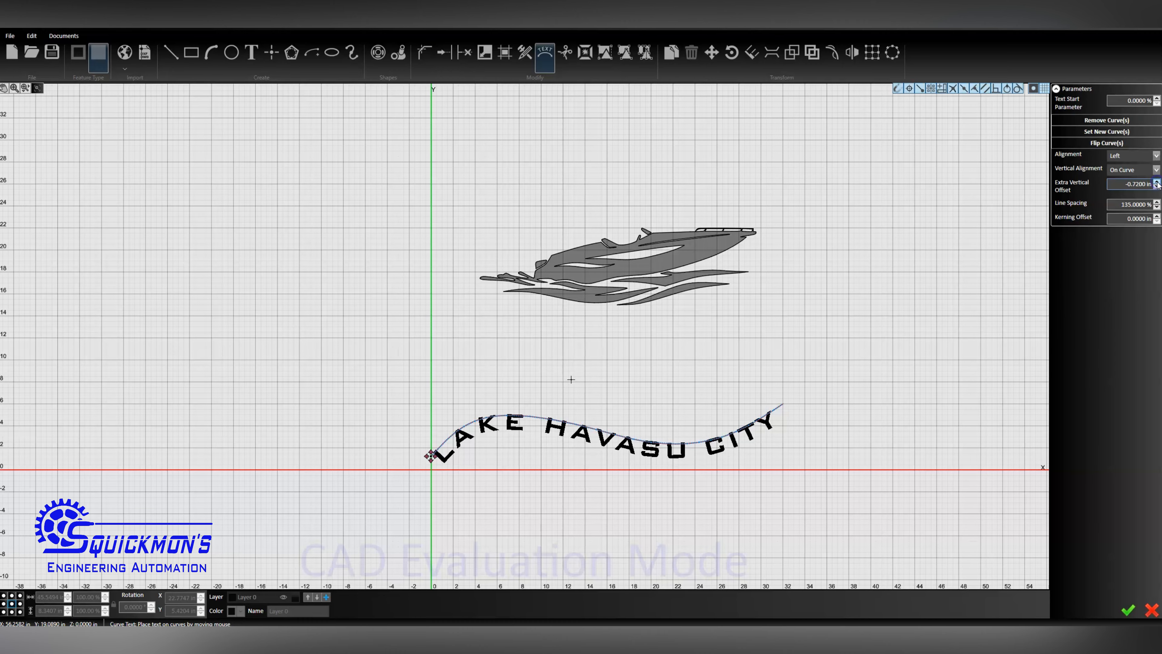
scroll(638, 451, up, 3)
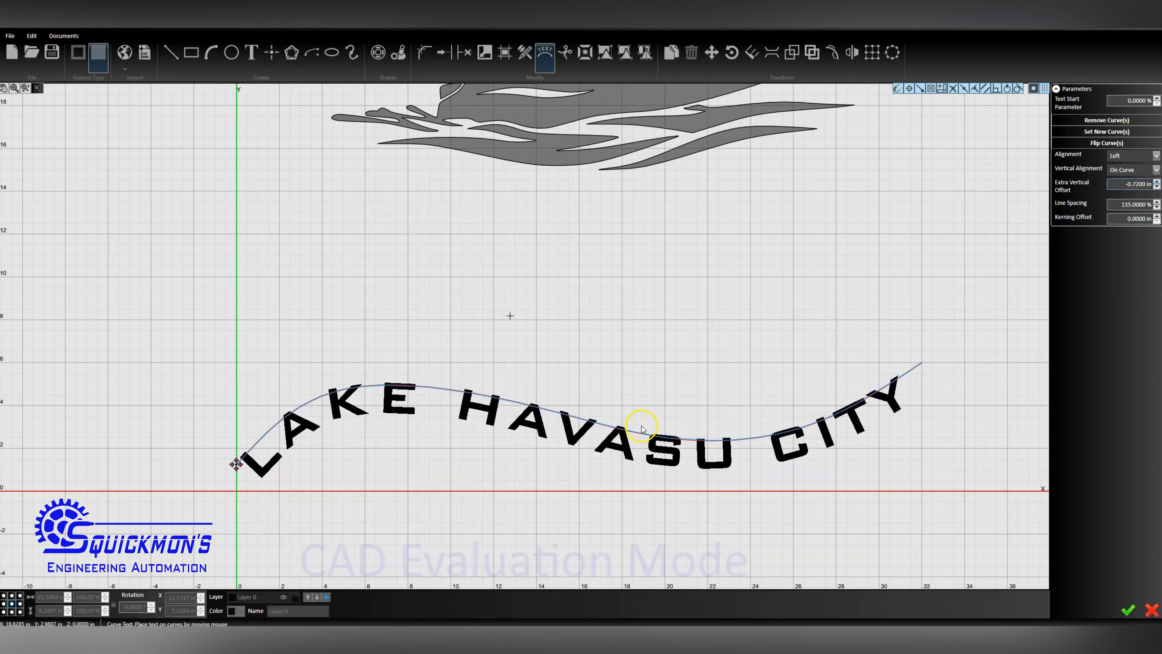
click(1157, 186)
click(1158, 186)
click(1157, 186)
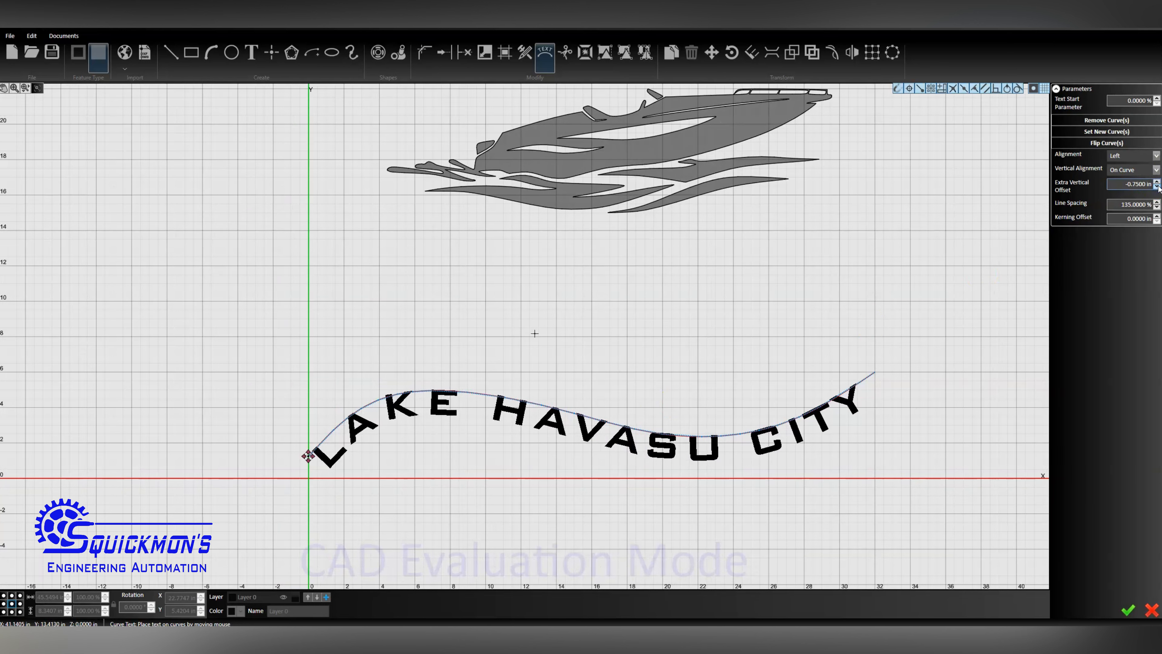
click(1128, 610)
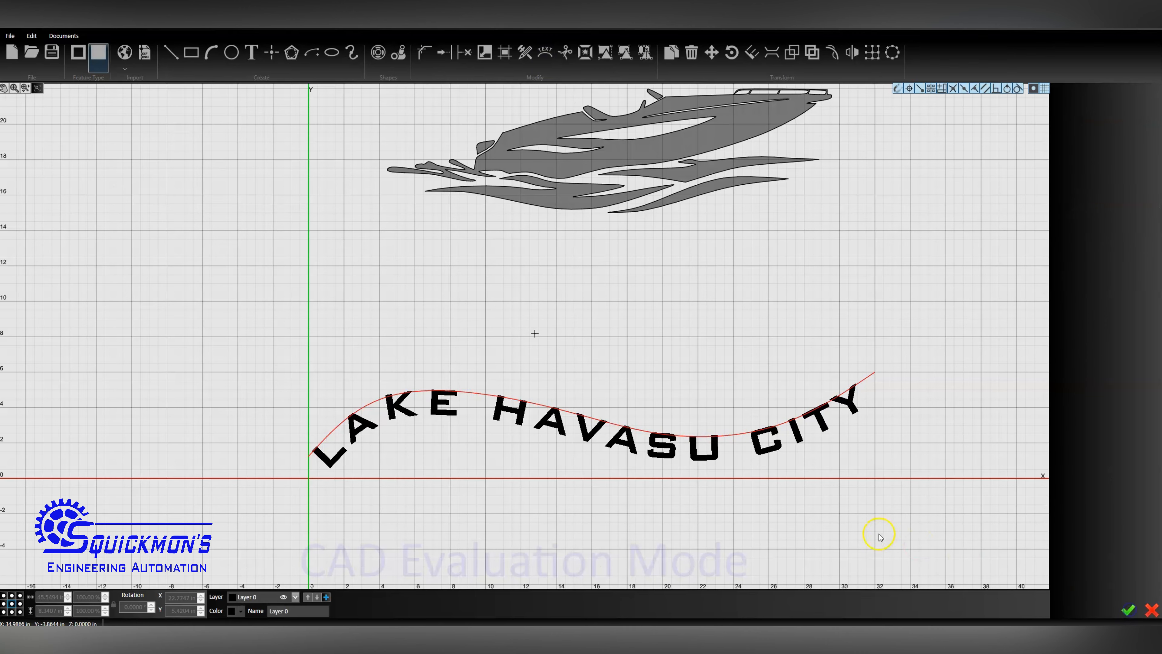
Step: Close a plate shape above the spline with continuous lines from its start at X 0 up to about Y 8, across to X 32 and down to its other end
scroll(934, 436, down, 2)
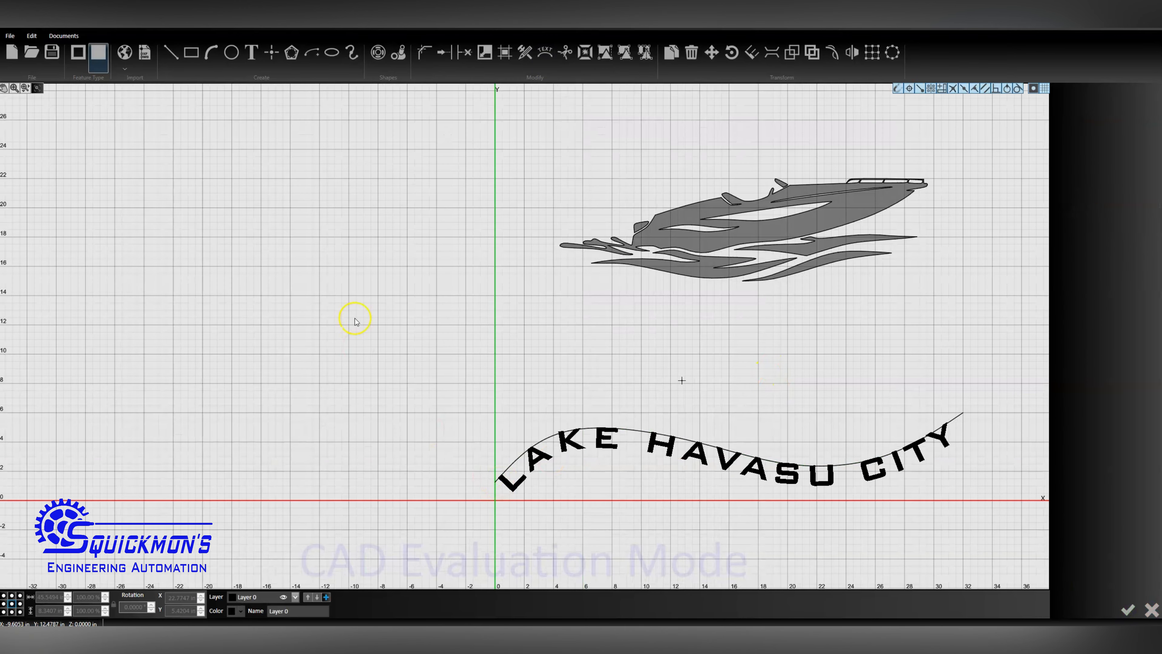
click(170, 52)
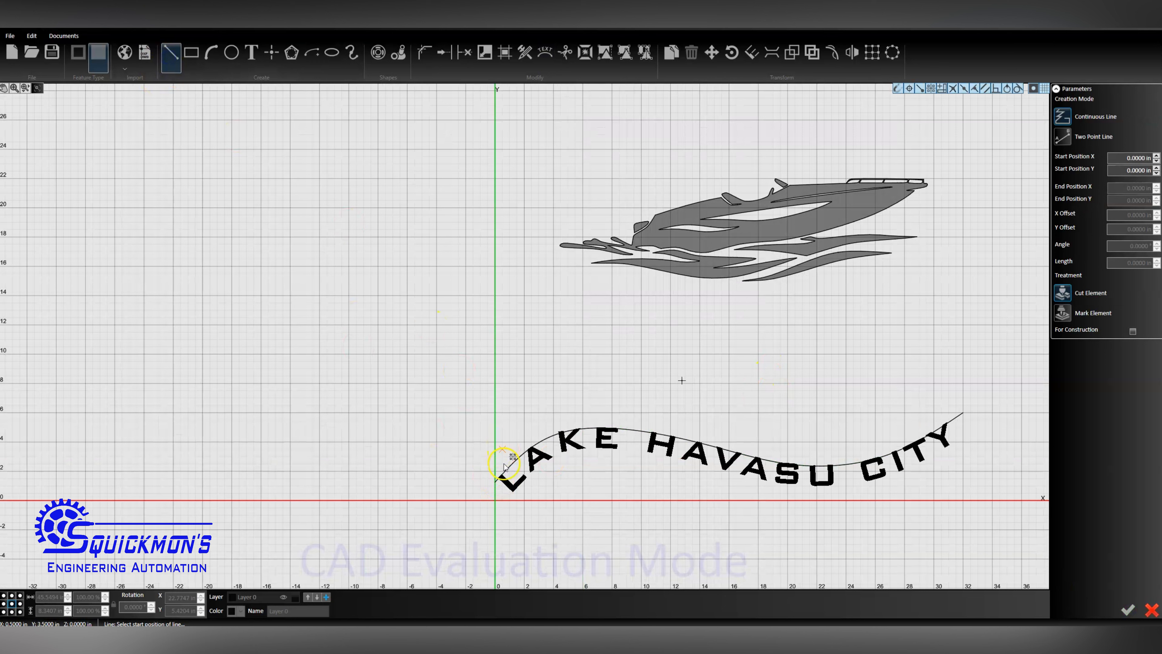
click(495, 483)
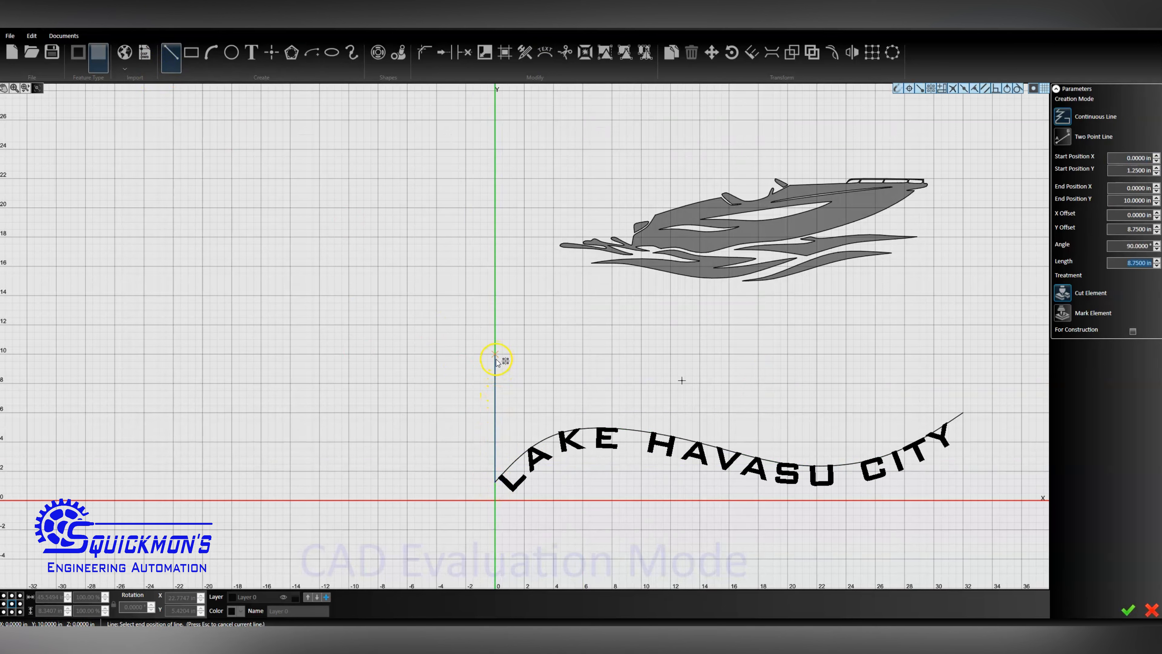
click(498, 386)
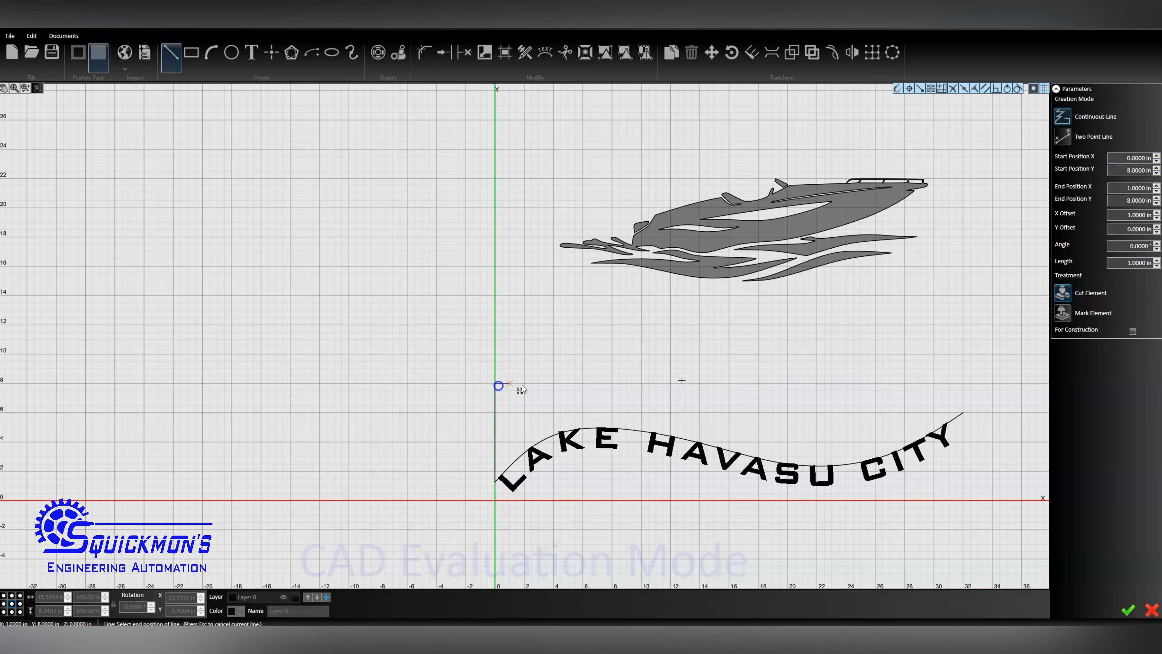
click(963, 385)
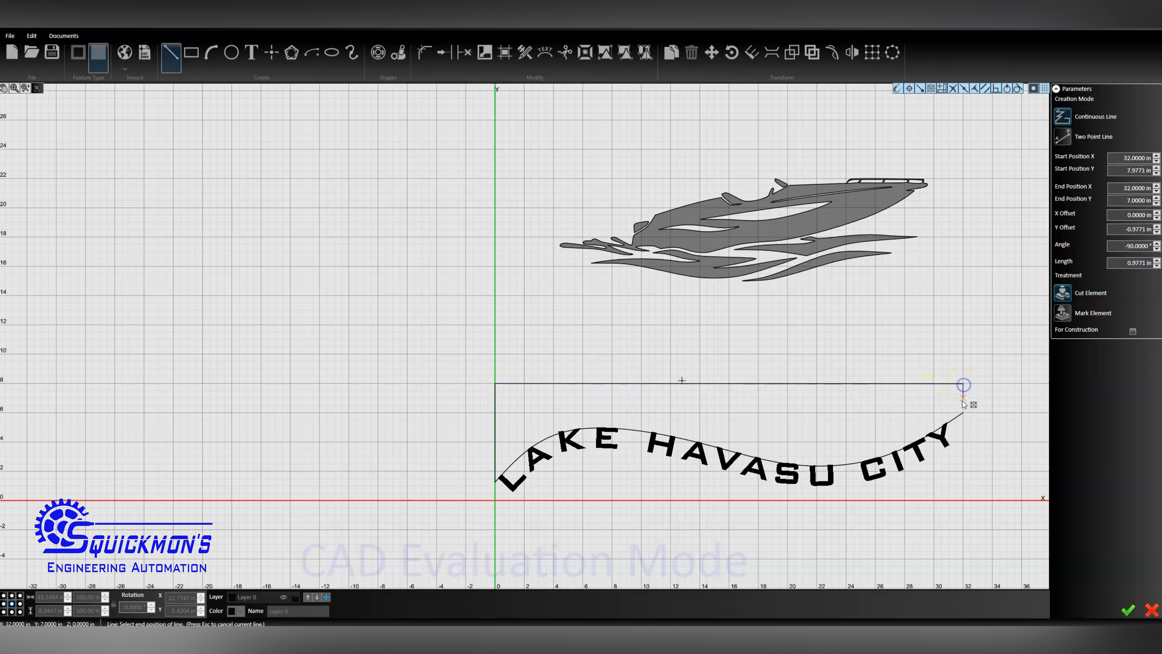
click(963, 414)
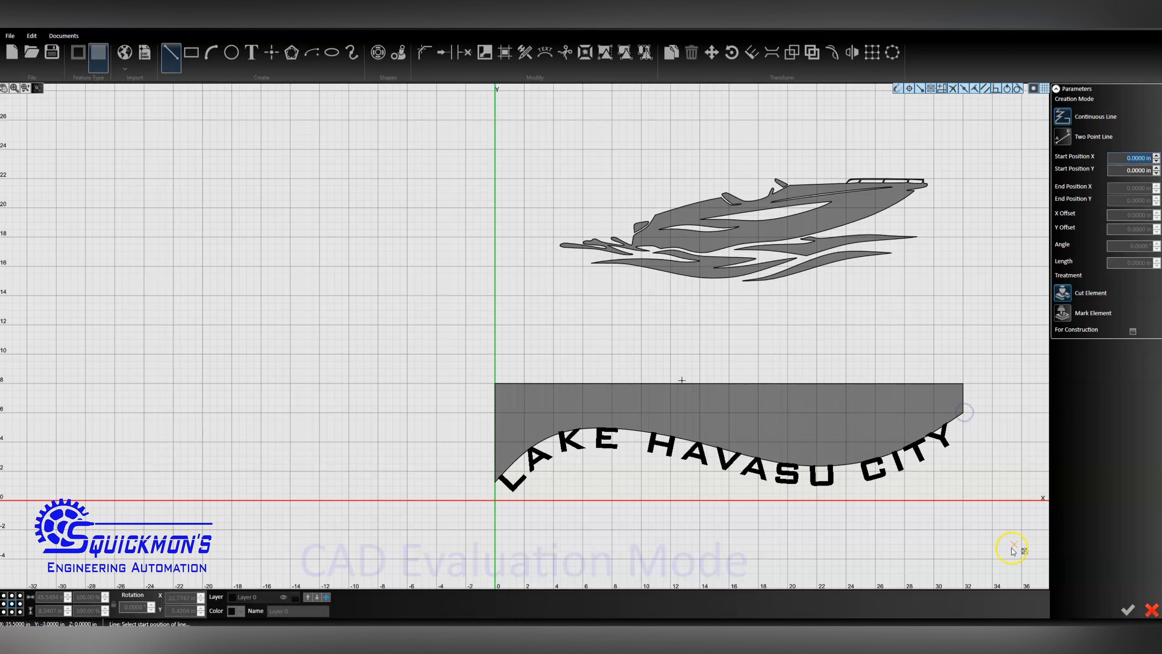
key(Escape)
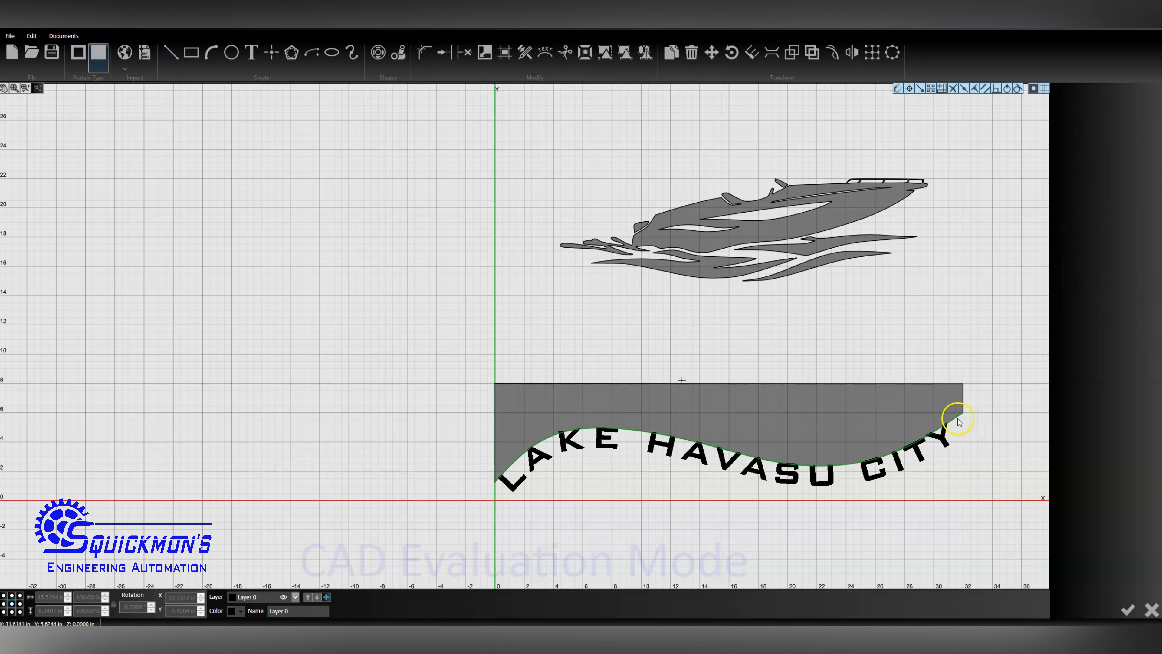
Step: Explode the curved LAKE HAVASU CITY text into individual outline entities with an accuracy of 0.01
click(945, 443)
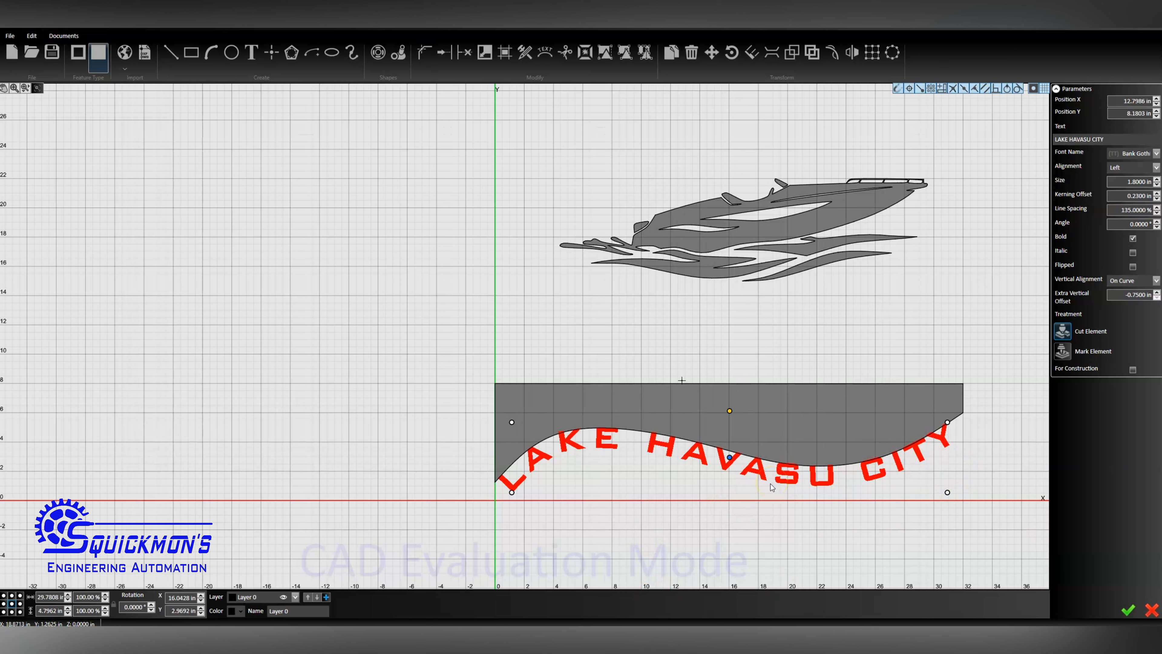
key(x)
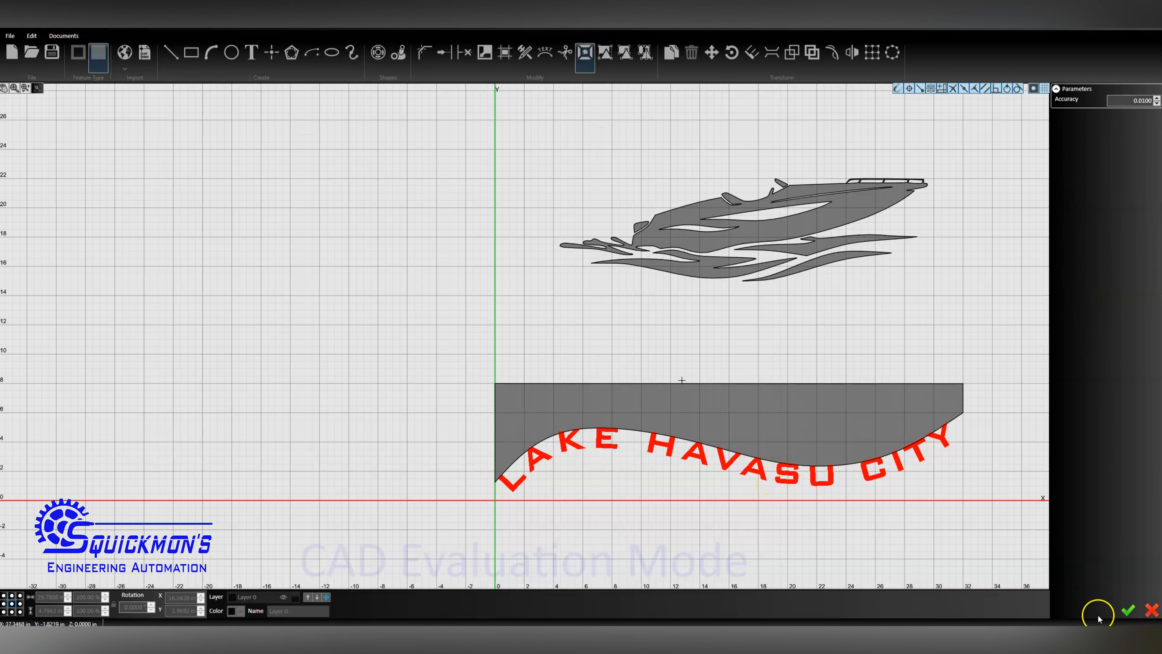
click(1128, 610)
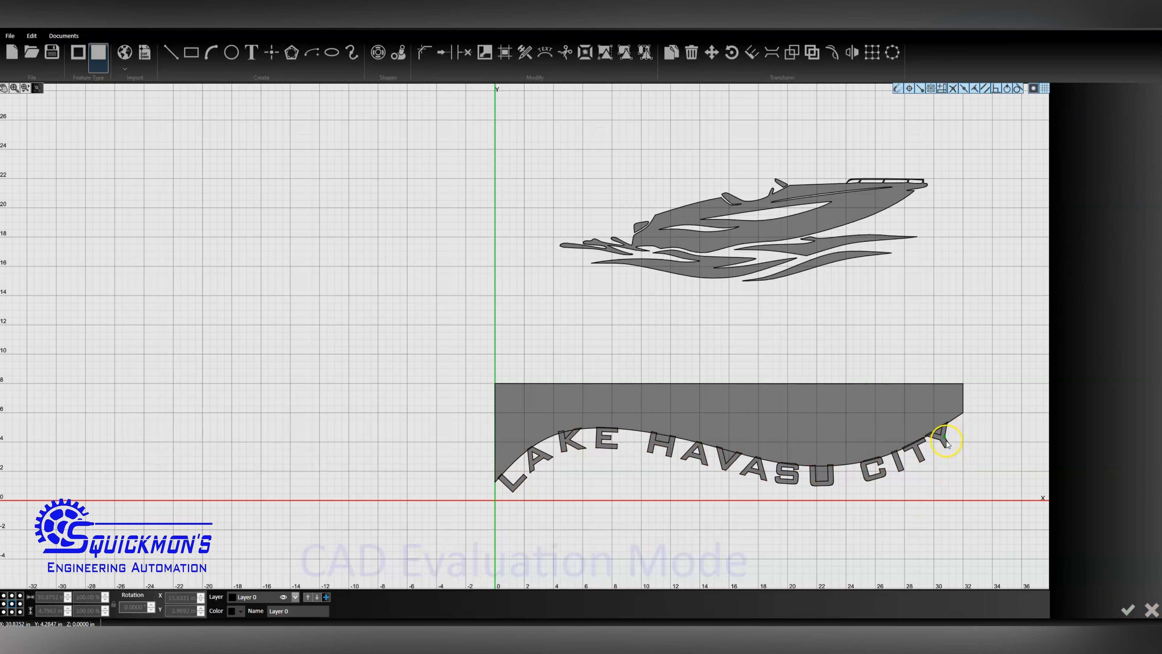
click(962, 438)
drag(937, 459, 907, 498)
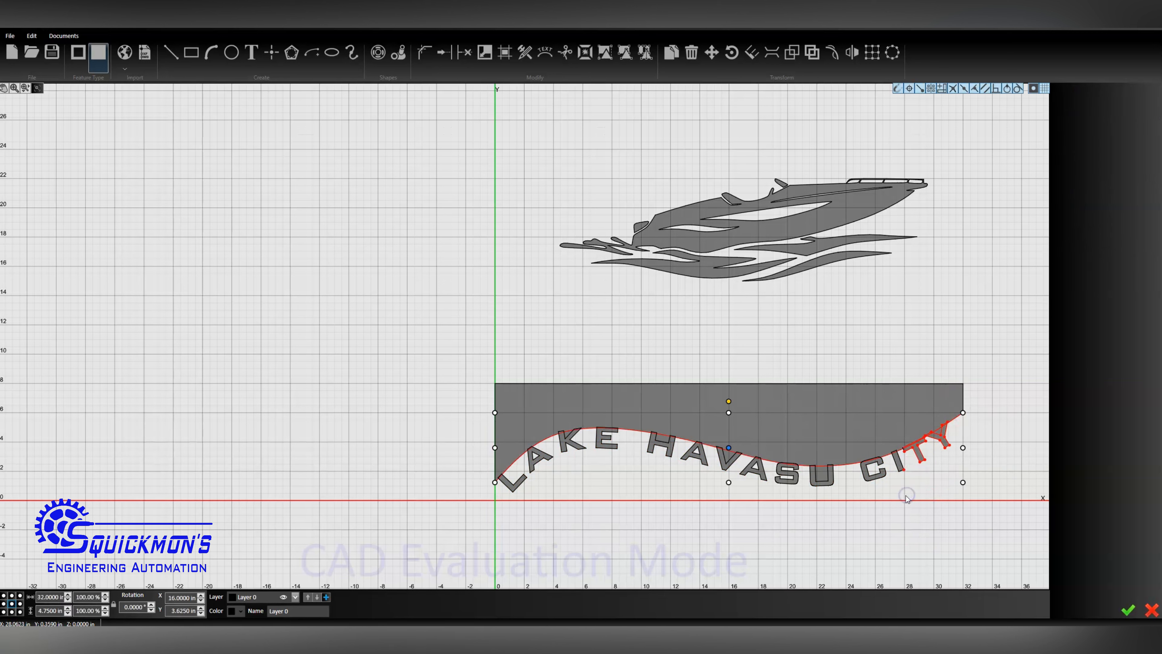
click(905, 498)
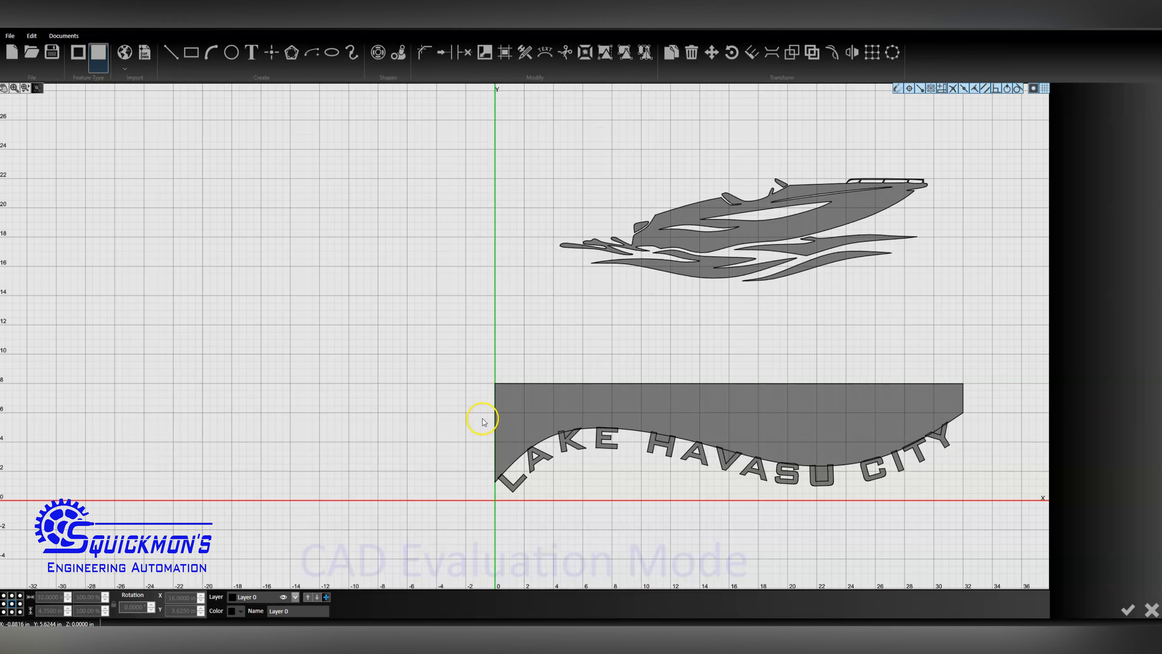
Step: Try selecting all the LAKE HAVASU CITY letter outlines with a selection window and removing the spline from the selection
scroll(491, 476, up, 1)
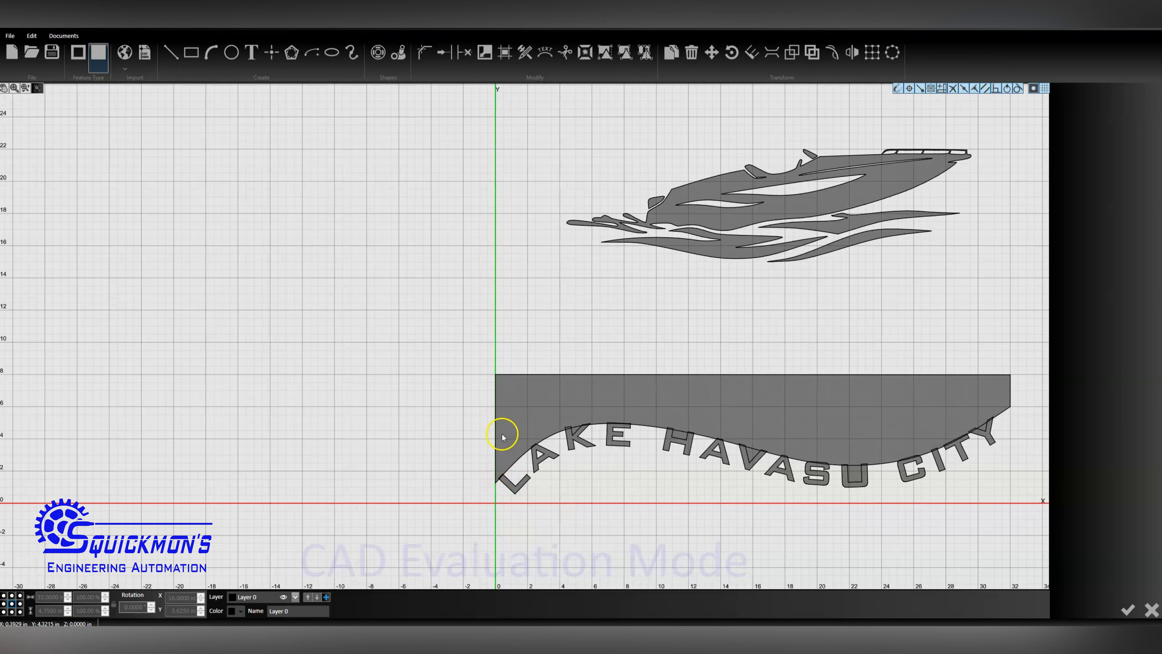
scroll(503, 437, up, 1)
scroll(501, 435, down, 2)
scroll(960, 437, up, 2)
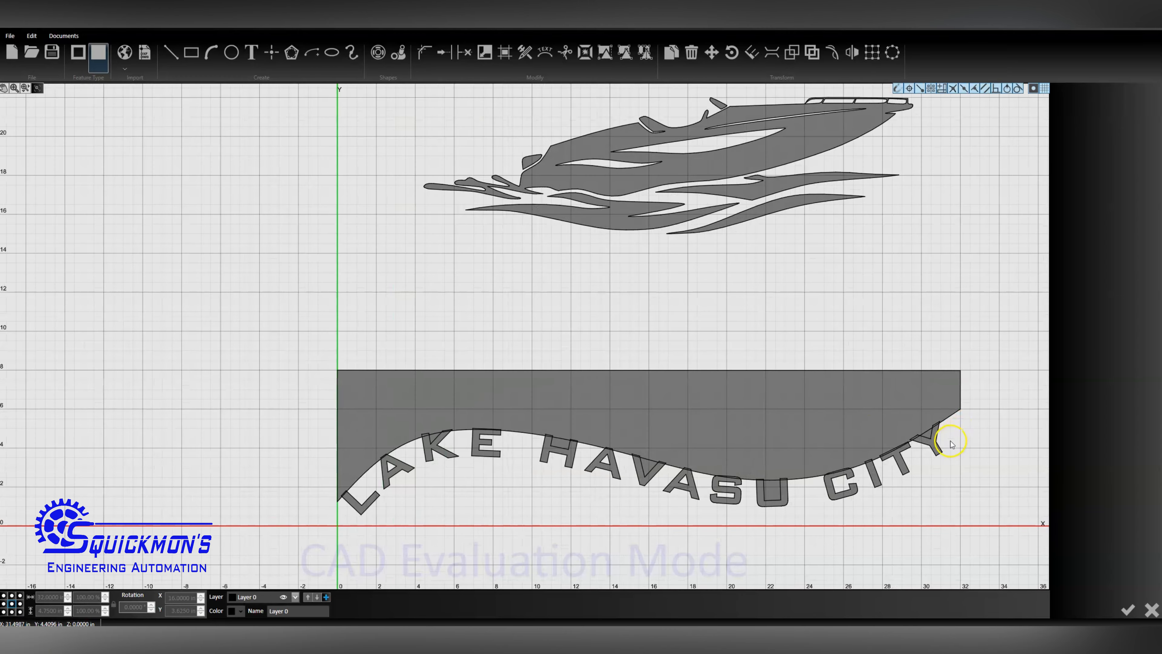
scroll(888, 456, up, 1)
scroll(843, 472, up, 1)
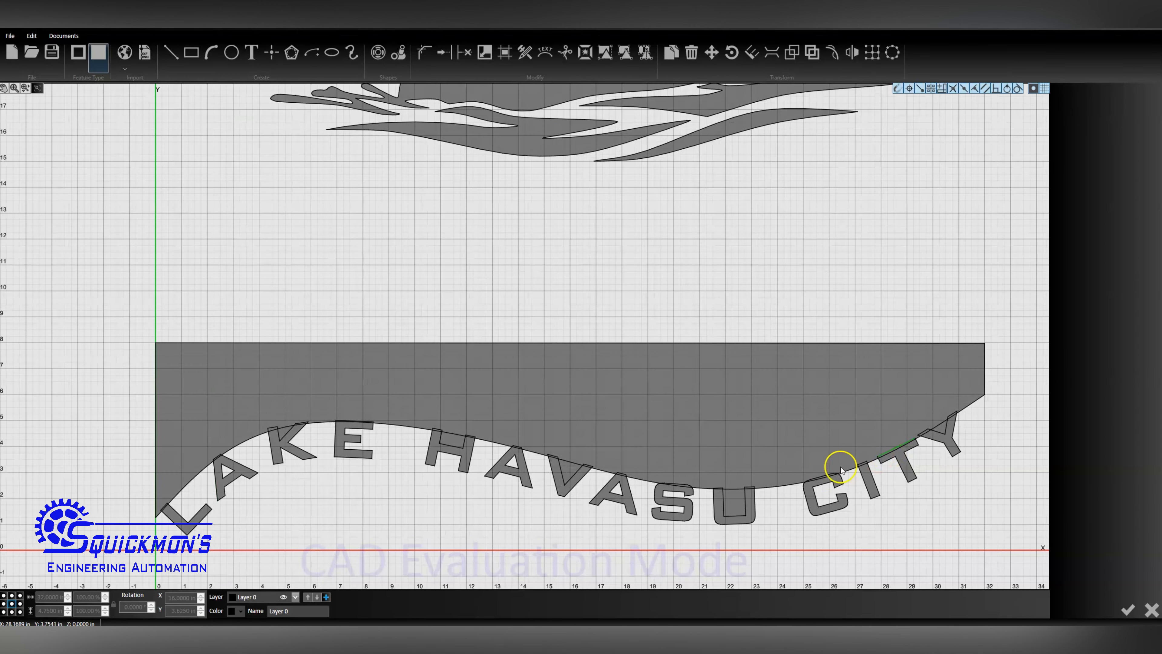
scroll(636, 526, up, 1)
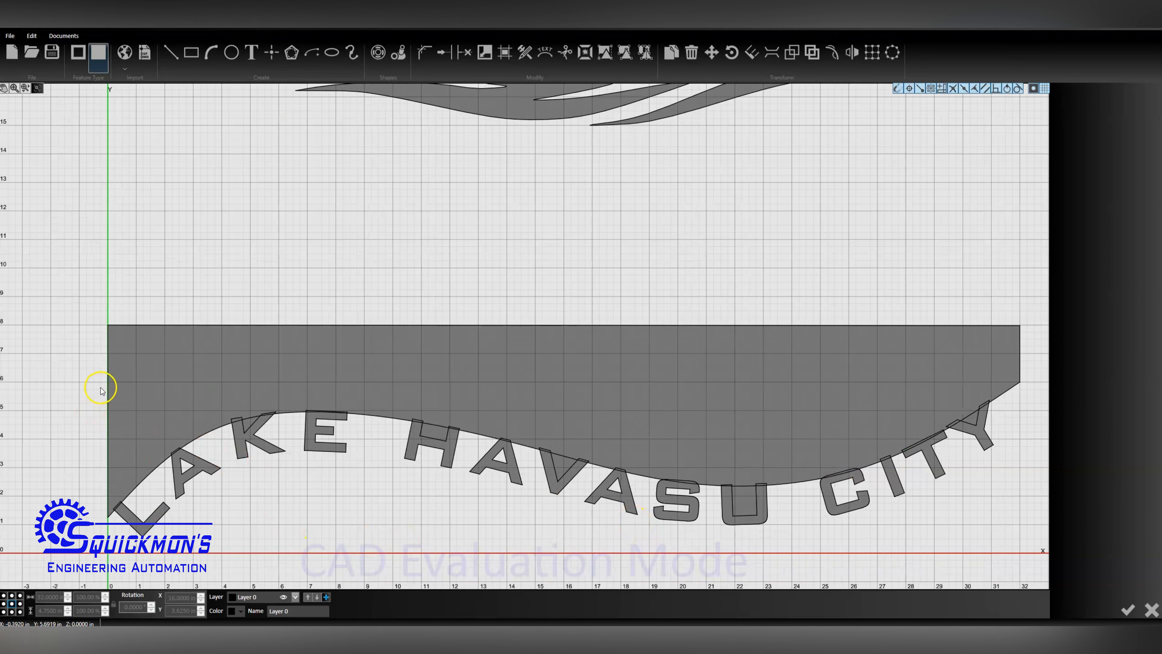
drag(112, 376, 999, 540)
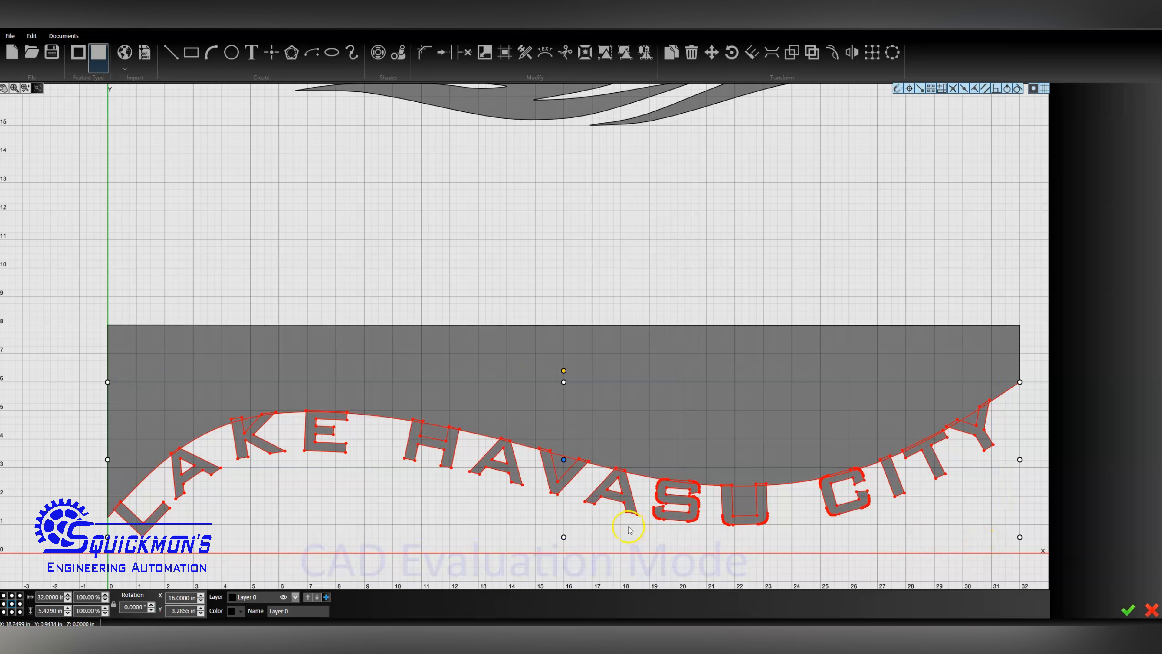
ctrl+click(392, 419)
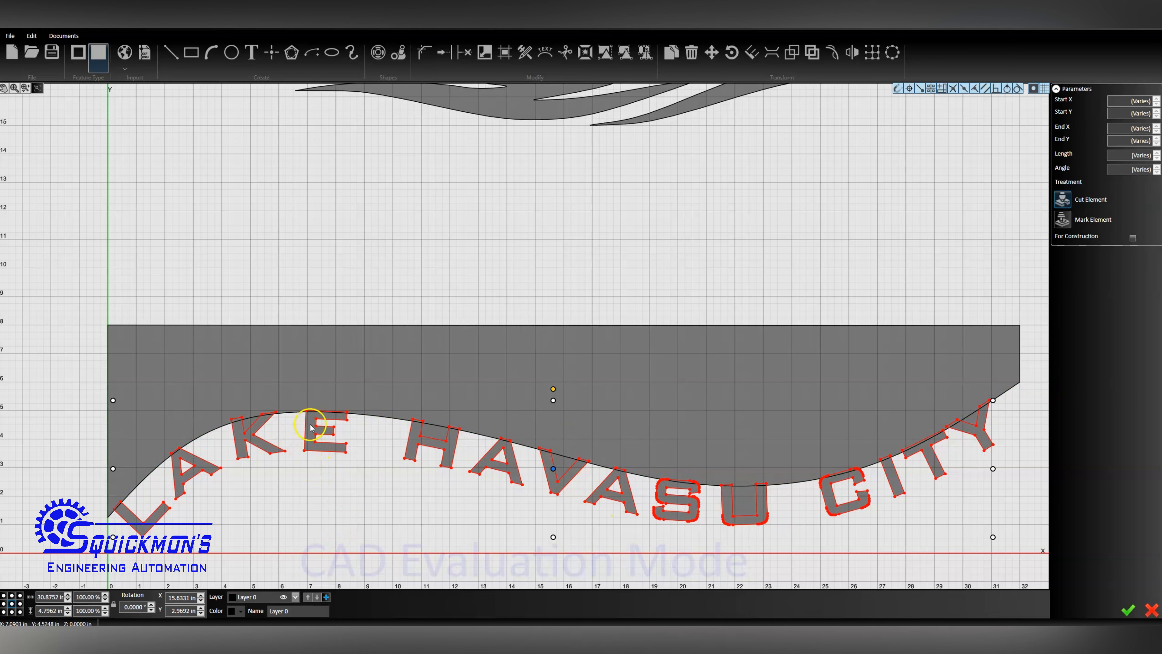
click(315, 425)
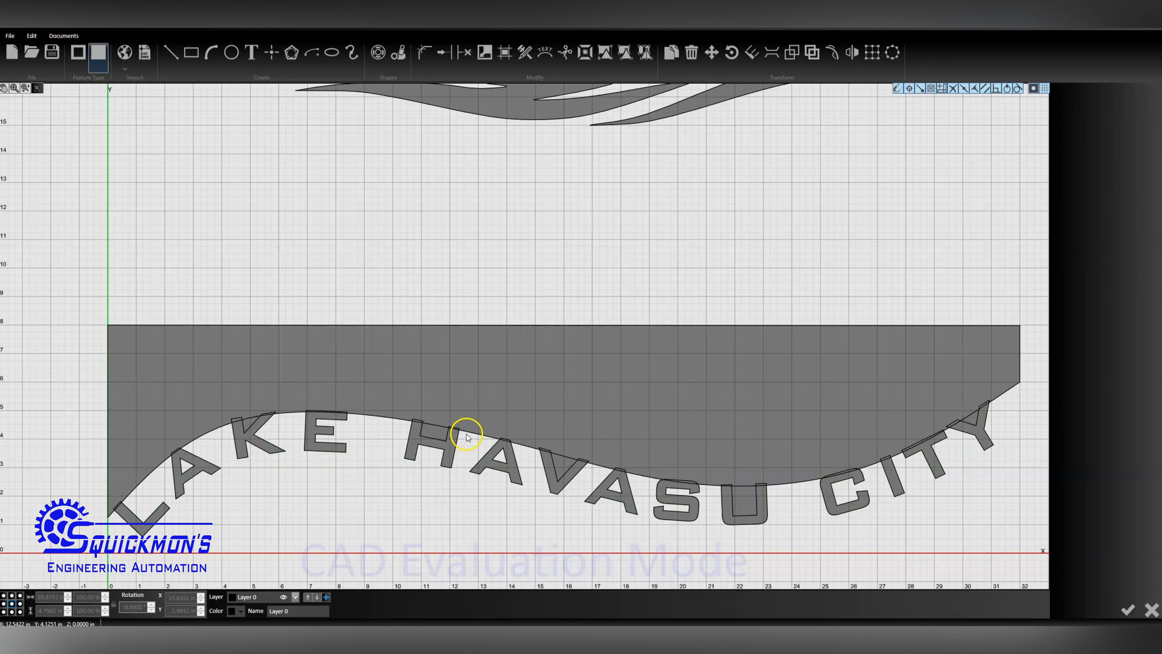
click(182, 417)
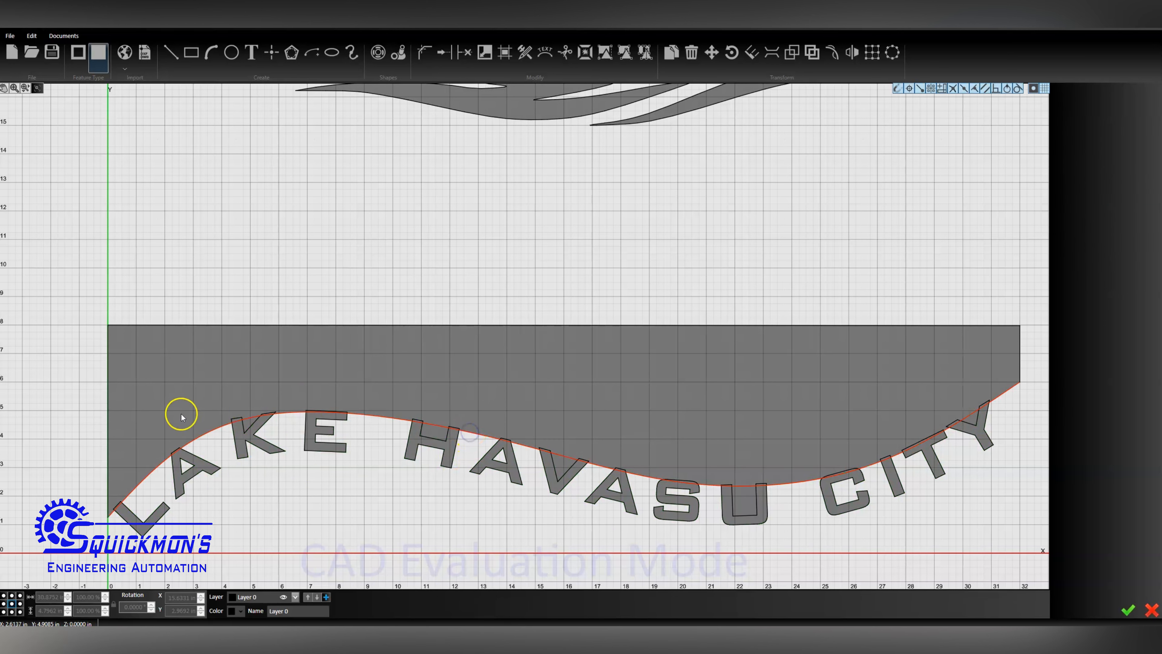
click(237, 329)
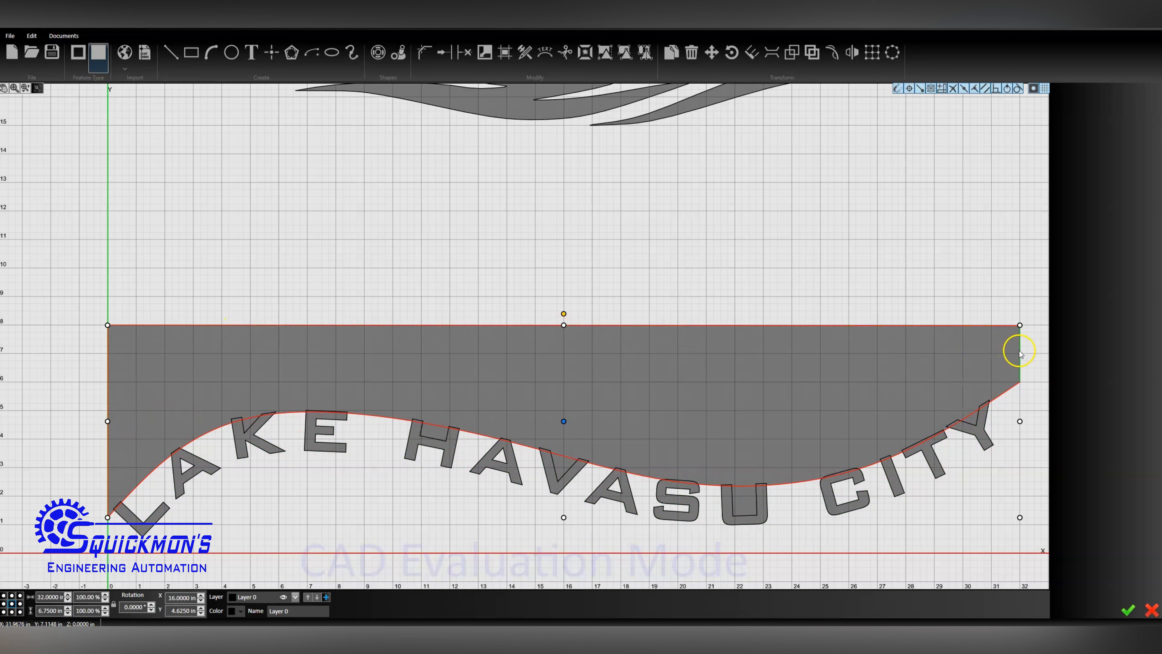
key(Escape)
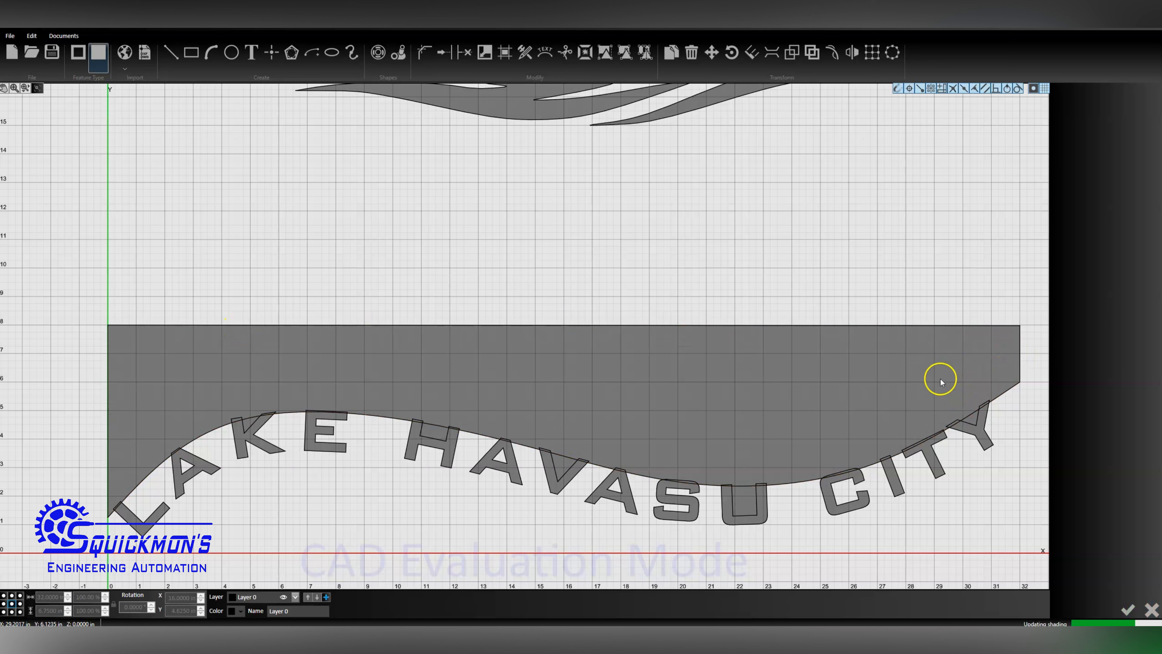
Step: Weld the plate's closed contour and all the LAKE HAVASU CITY letter outlines into one shape
click(939, 325)
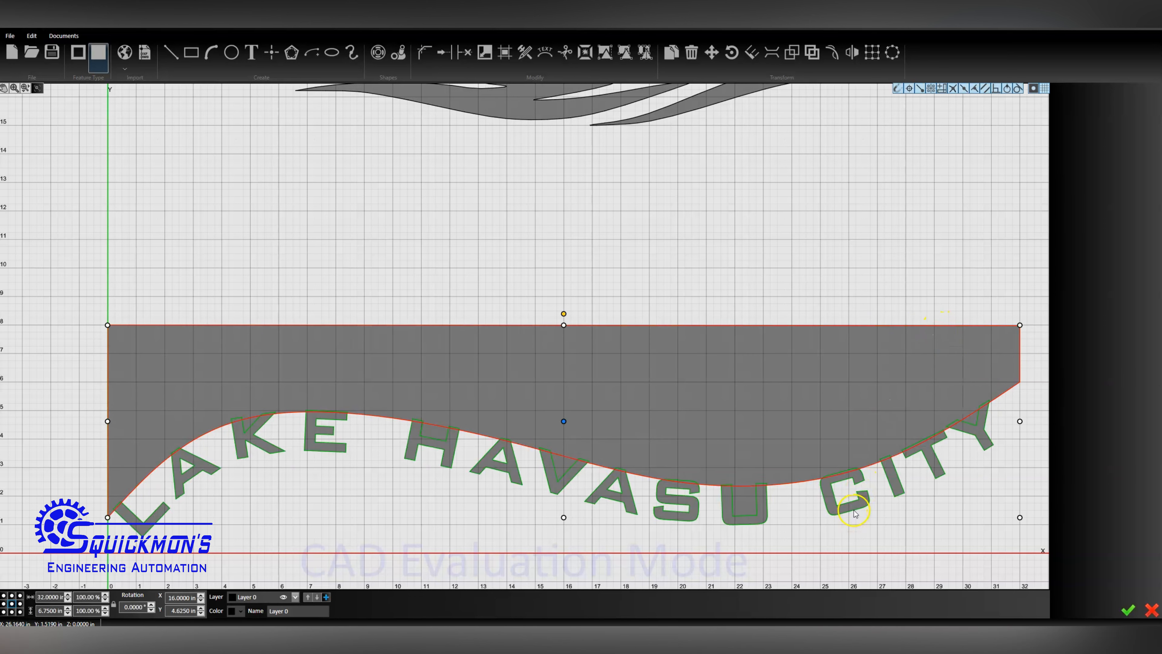
shift+click(854, 511)
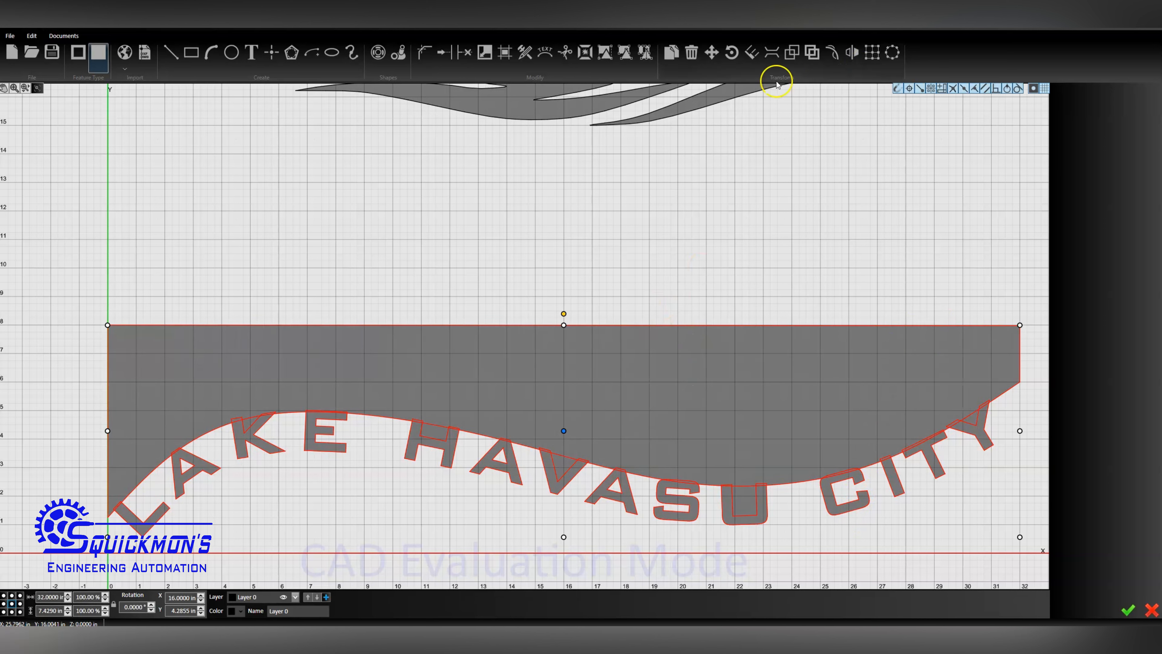
click(818, 55)
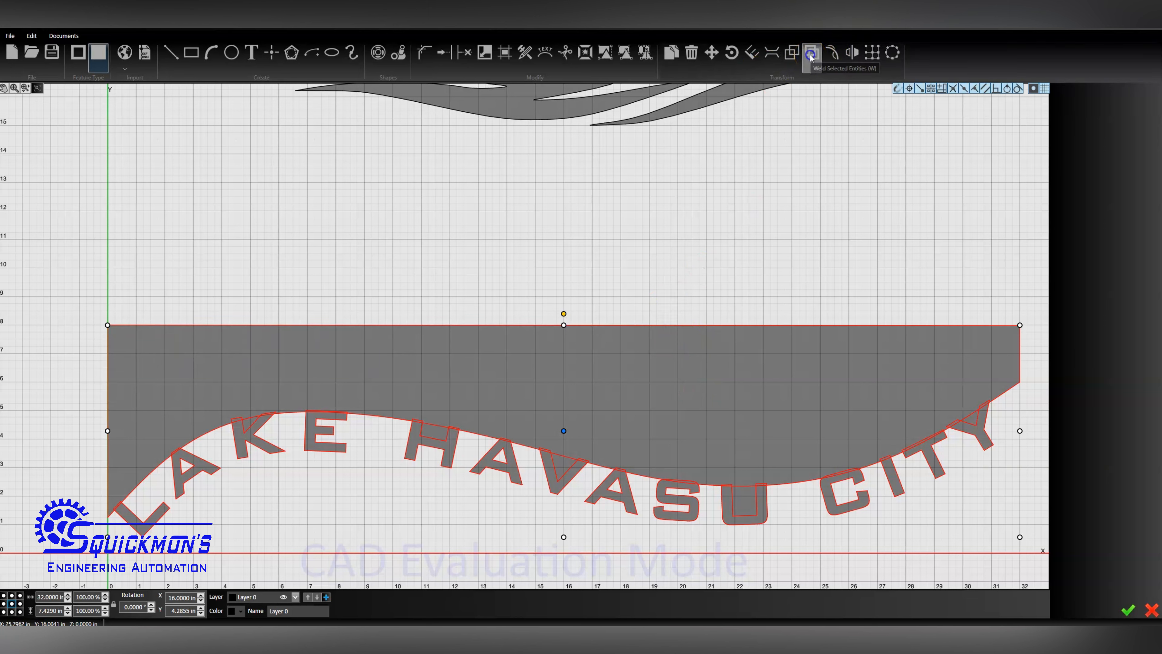
click(796, 232)
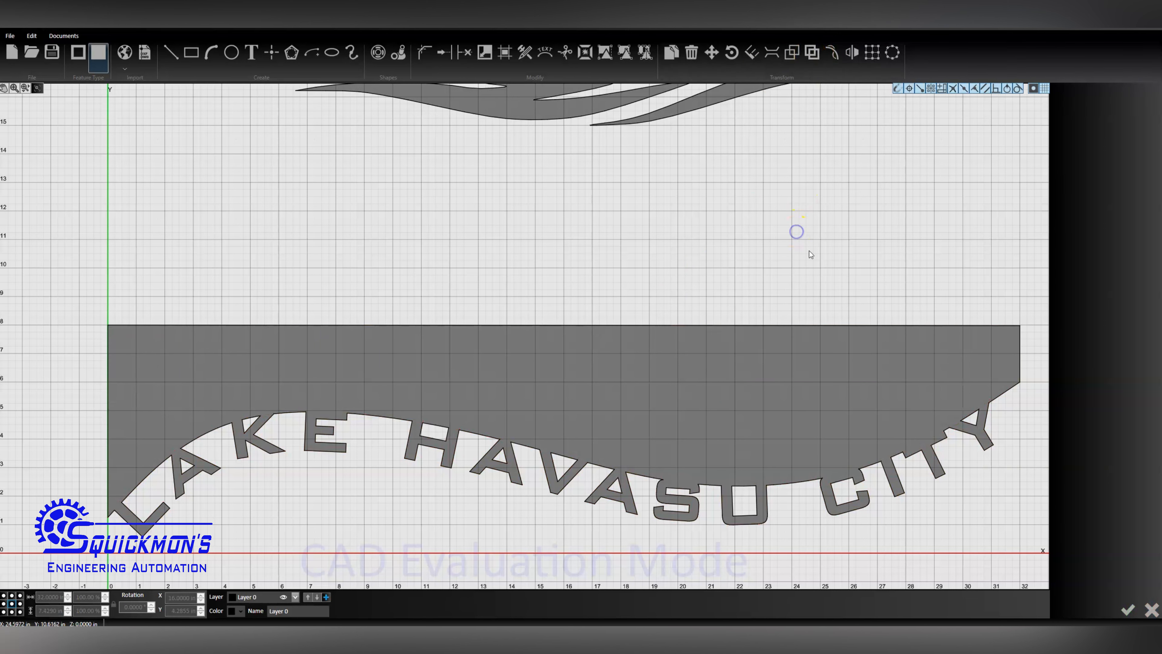
scroll(812, 397, down, 5)
scroll(774, 366, up, 3)
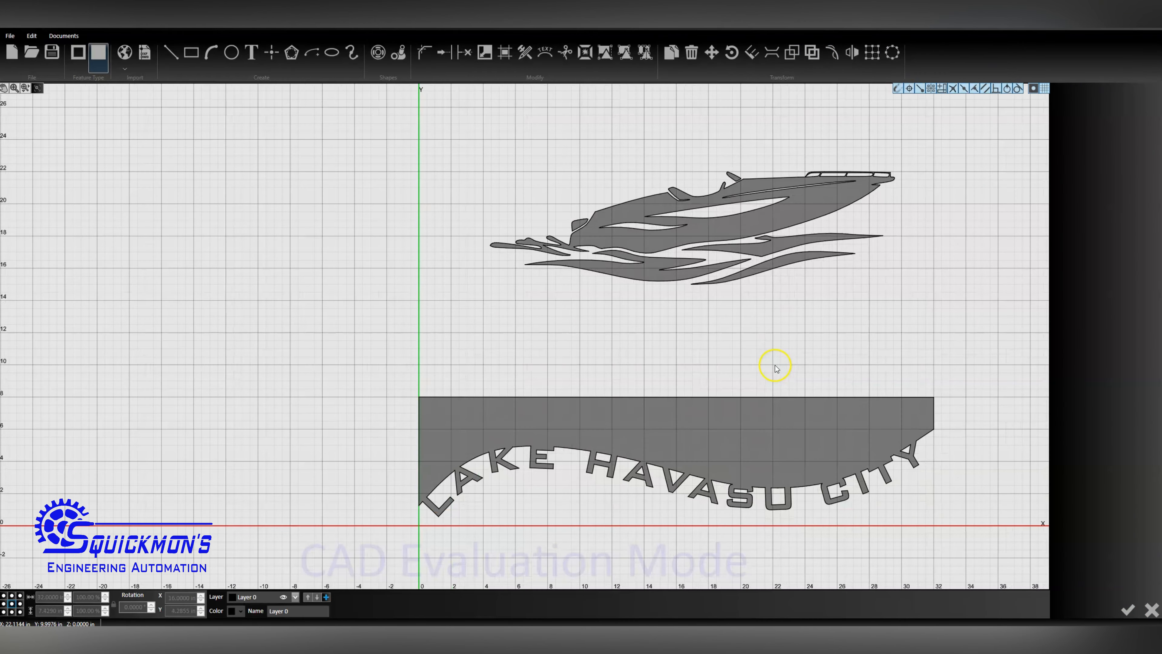
scroll(808, 370, up, 1)
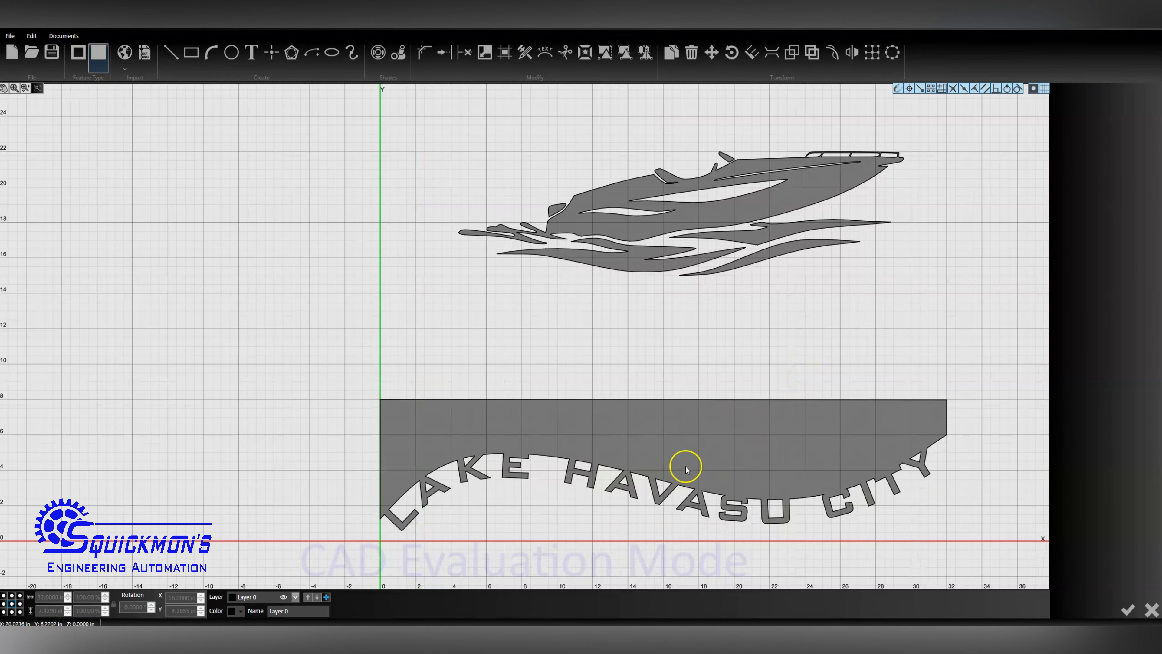
Step: Delete the plate's straight upper edge line at Y 8
click(635, 398)
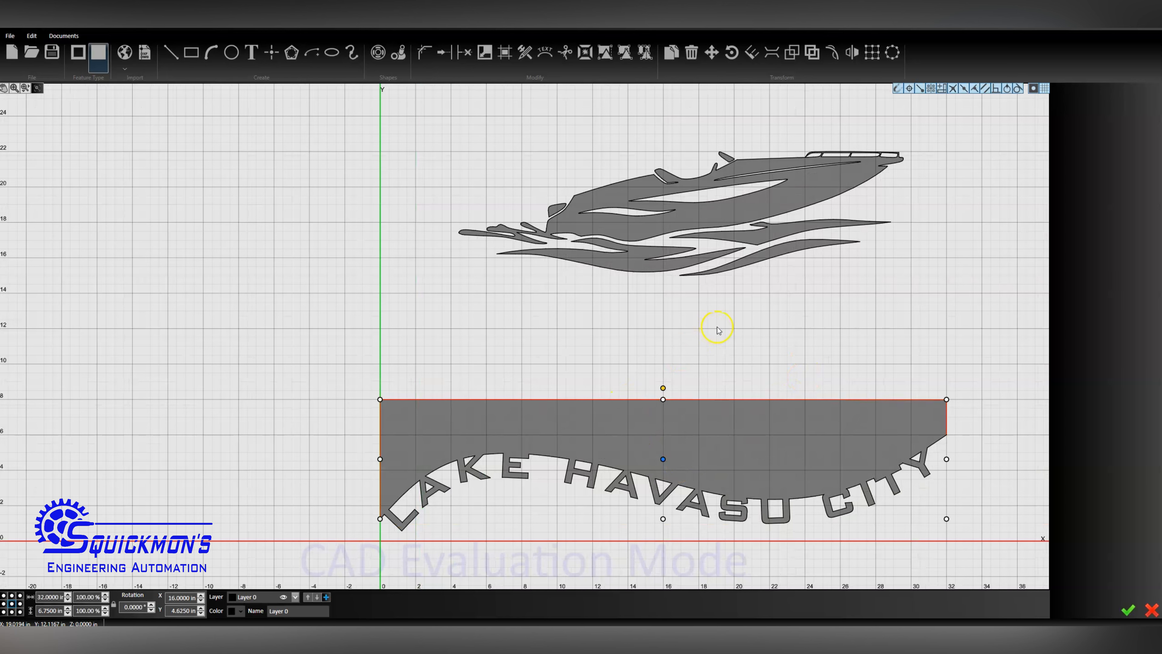
click(717, 330)
click(703, 400)
key(Escape)
scroll(701, 400, up, 1)
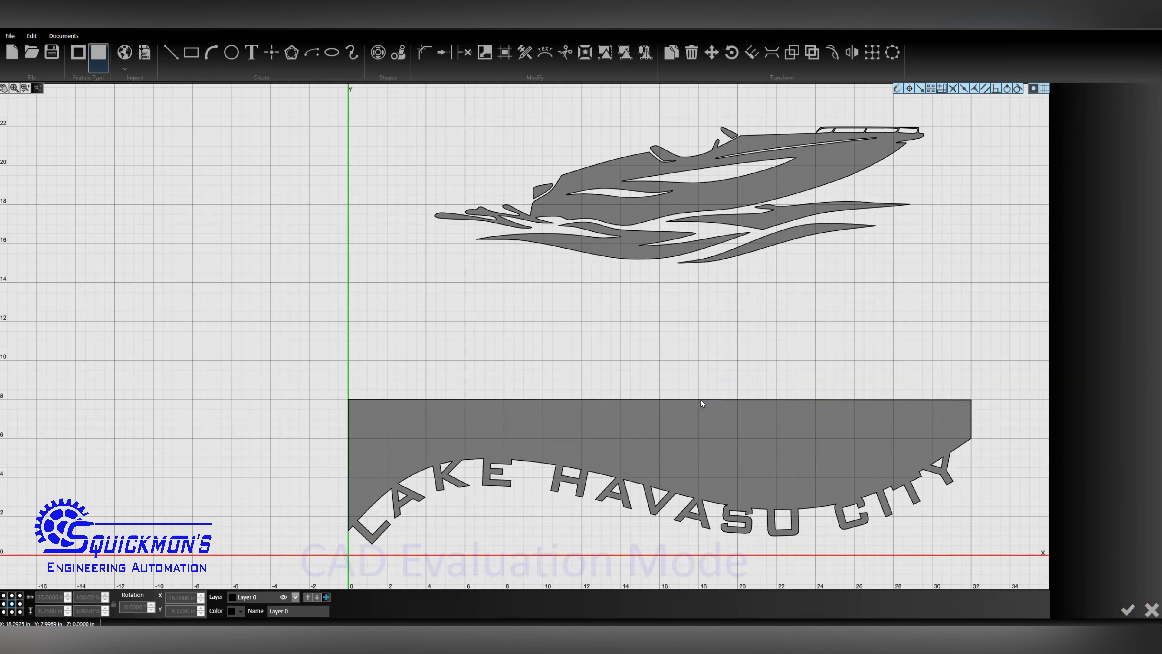
click(706, 400)
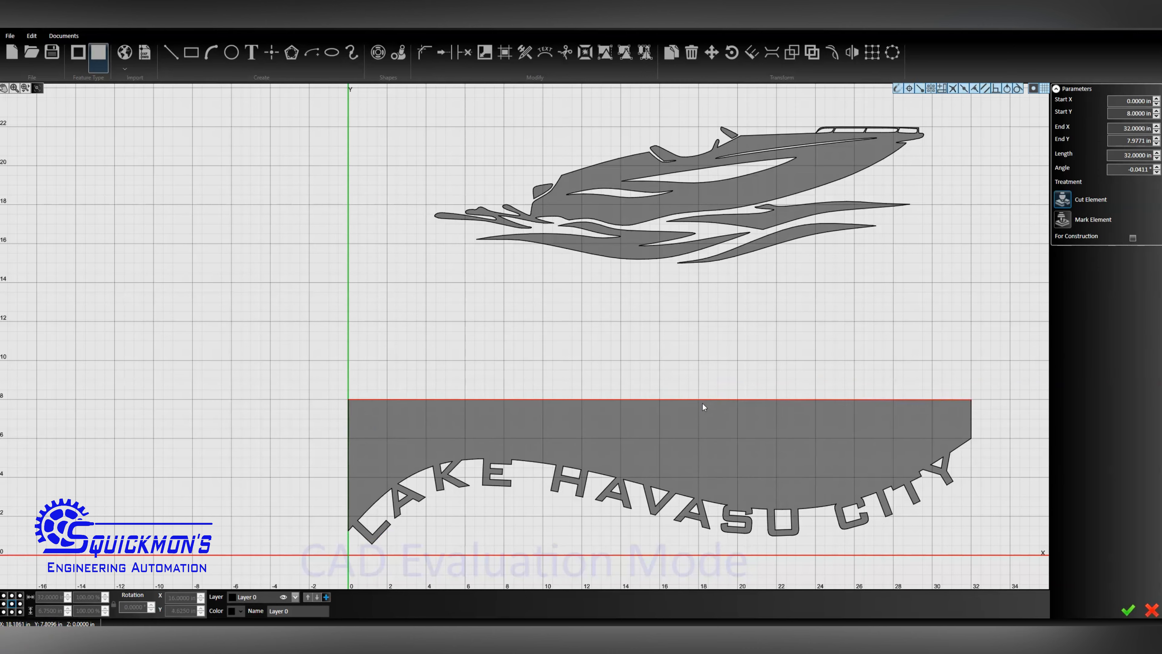
key(Delete)
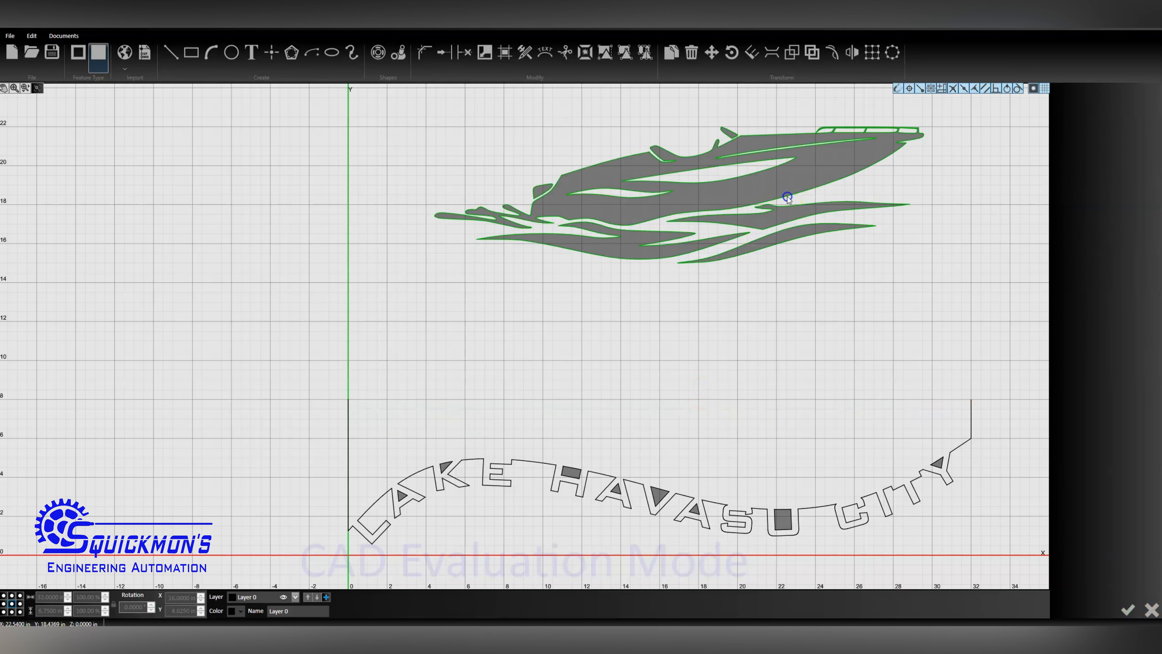
Step: Move the whole boat and wave artwork down onto the plate, centred at about X 20.44, Y 8.41
drag(787, 196, 855, 392)
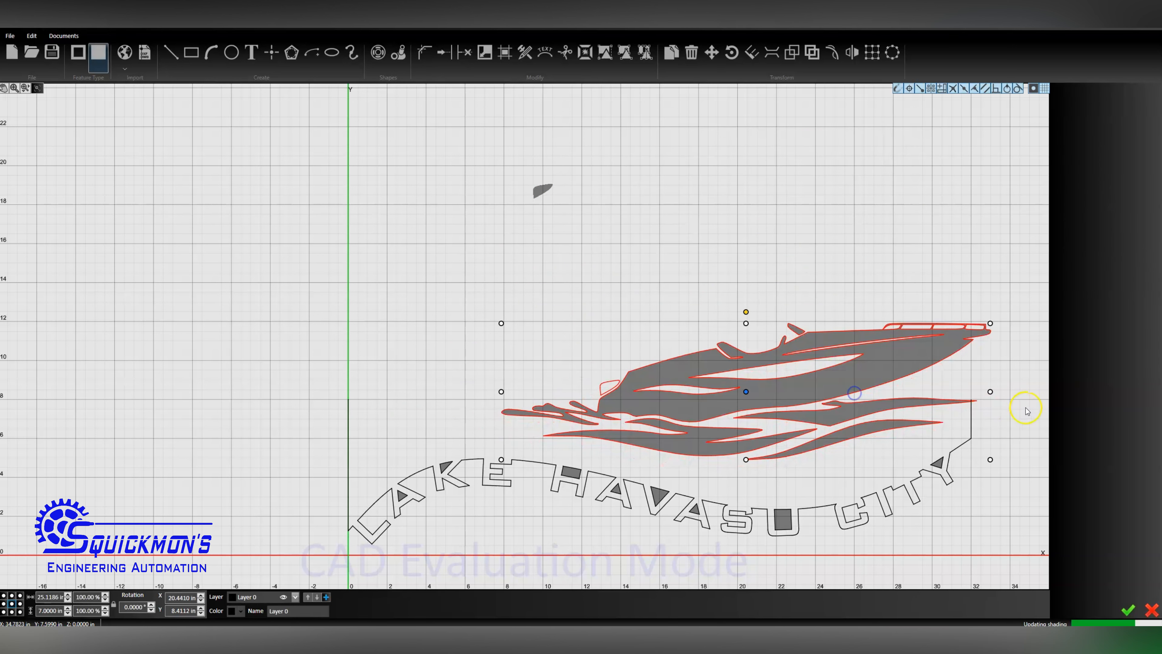
click(349, 438)
click(369, 419)
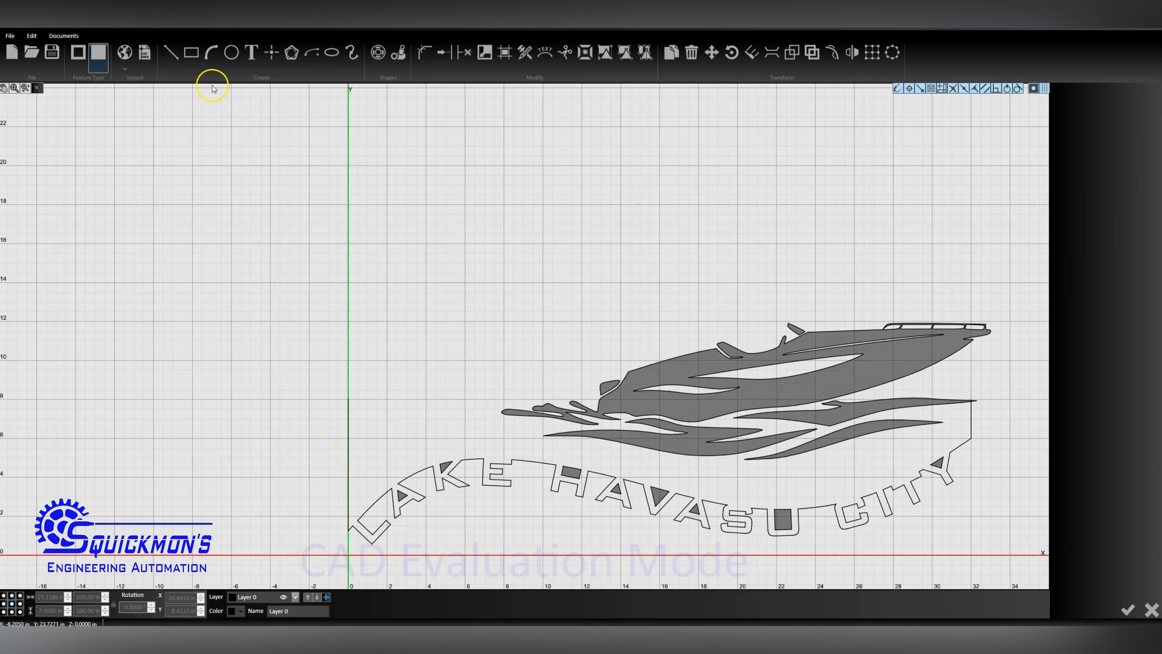
Step: Draw a wavy spline from the plate's vertical edge at X 0, about Y 4, to the pointed wave tip near X 10, Y 6.1
click(357, 56)
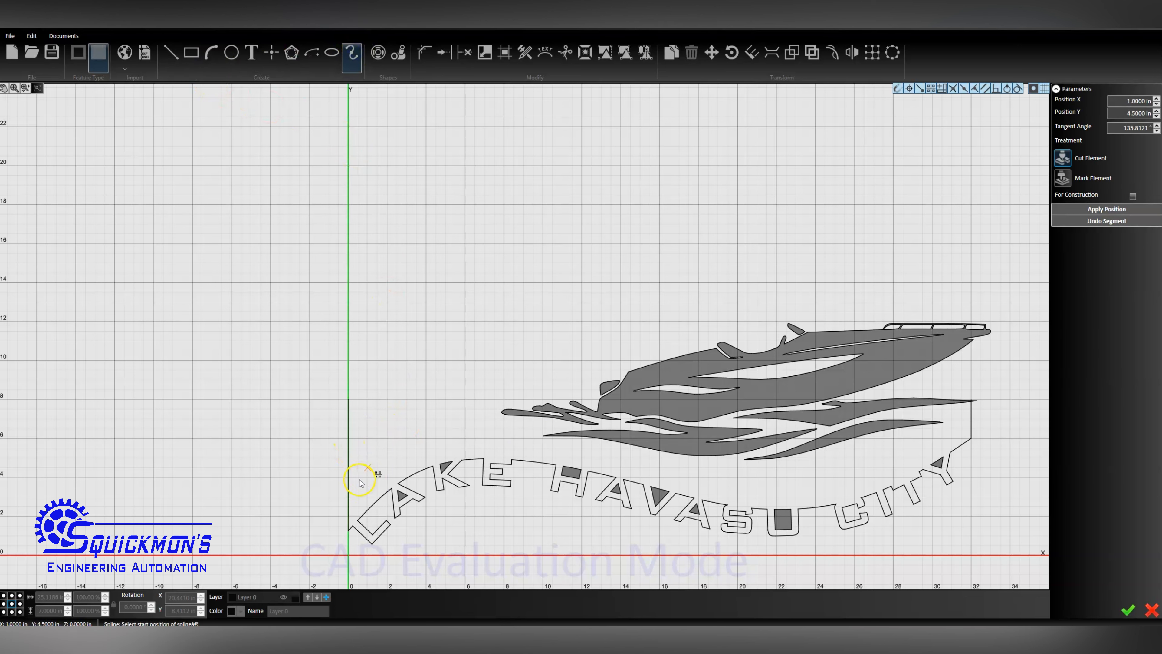
click(348, 480)
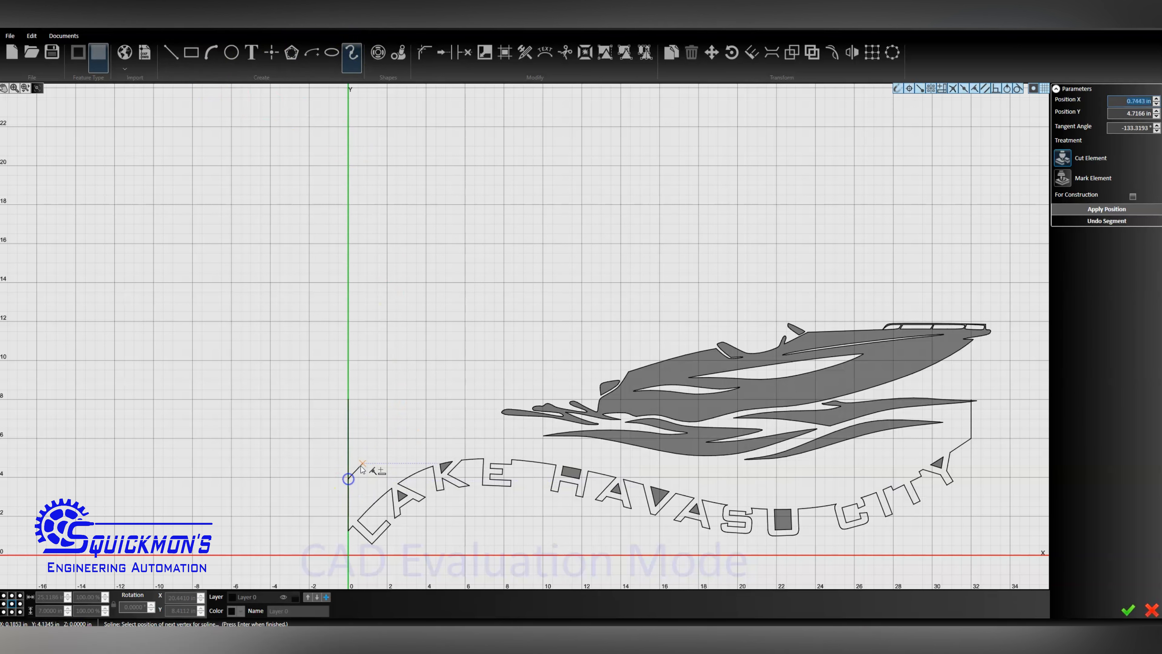
click(442, 426)
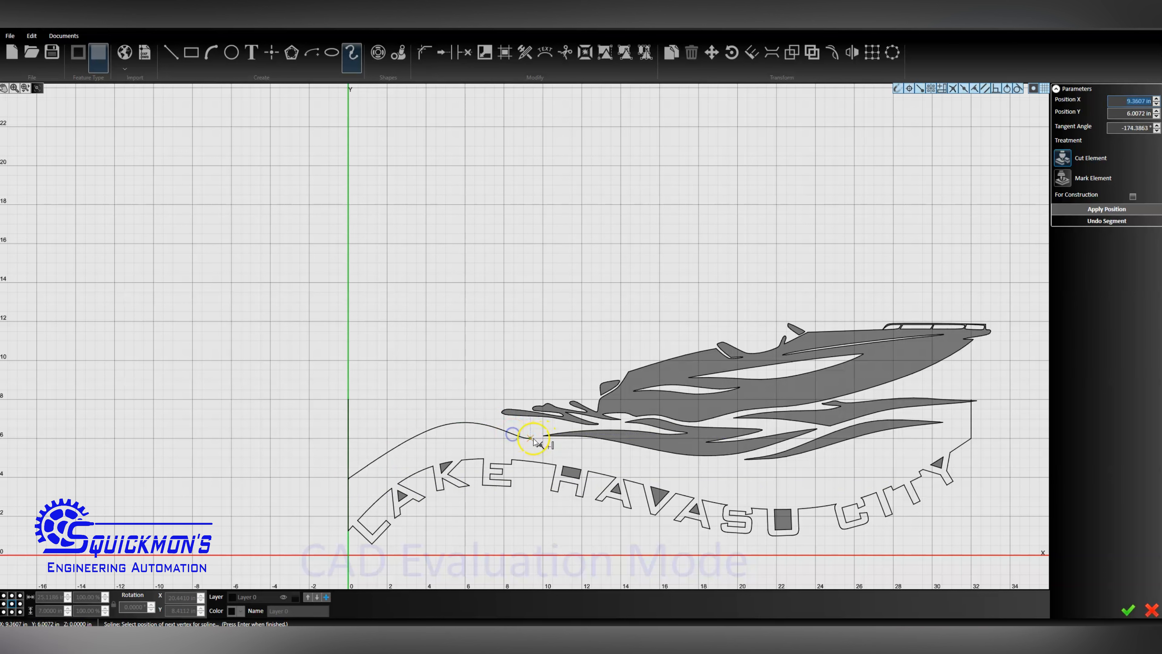
scroll(540, 431, up, 2)
scroll(542, 433, up, 6)
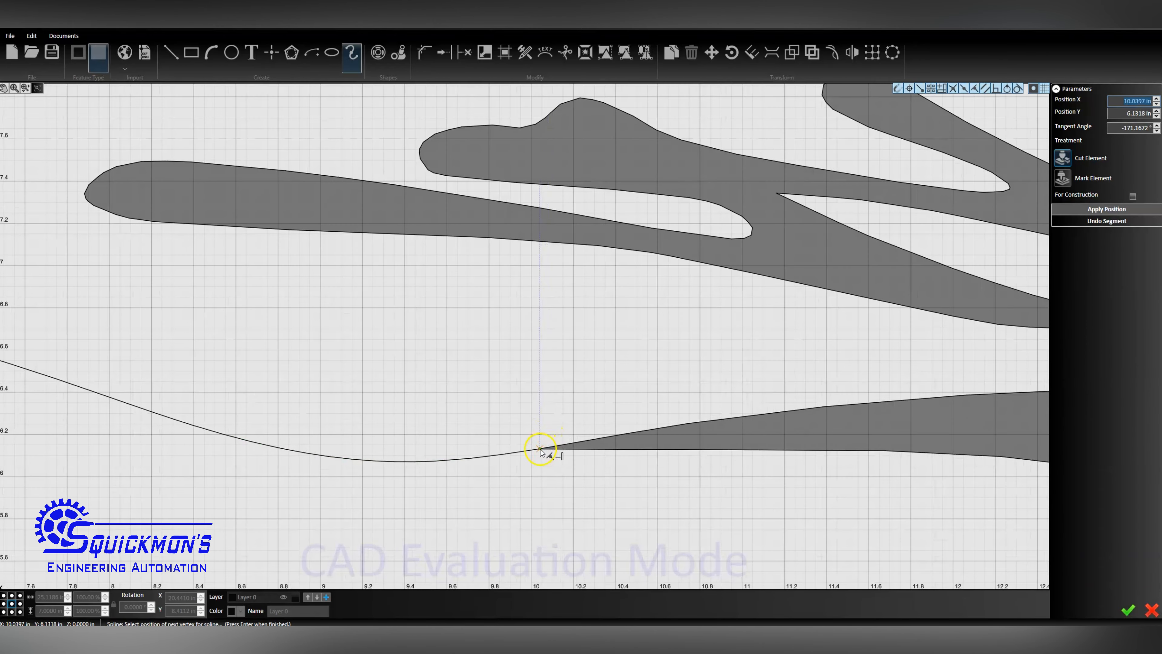
click(539, 450)
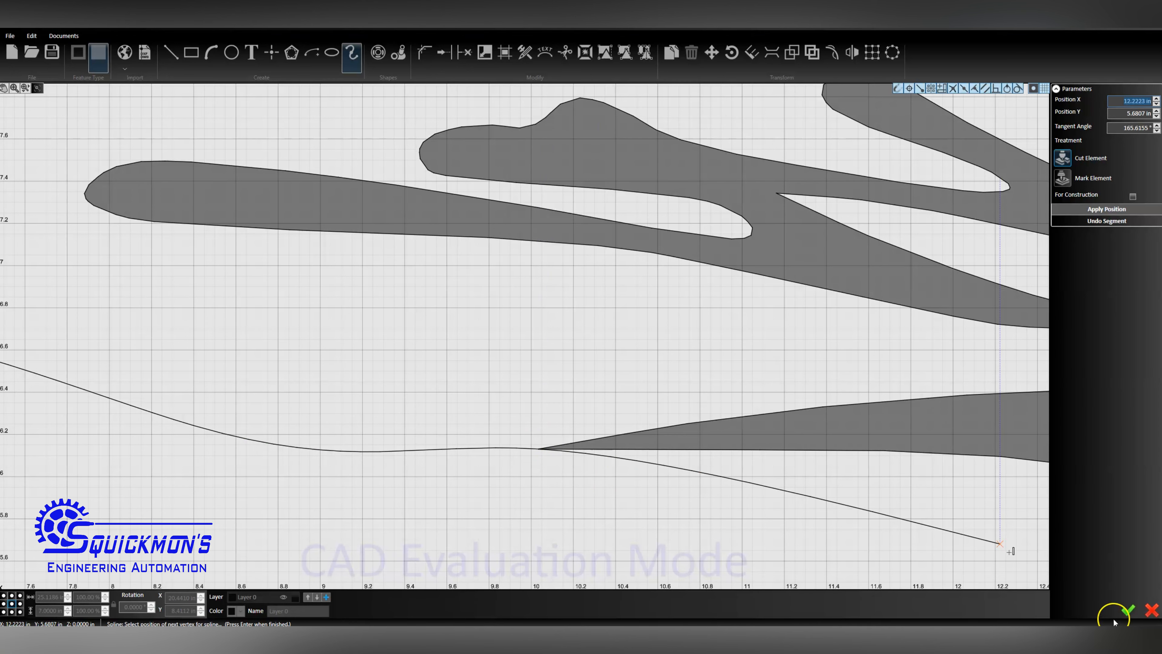
click(1128, 611)
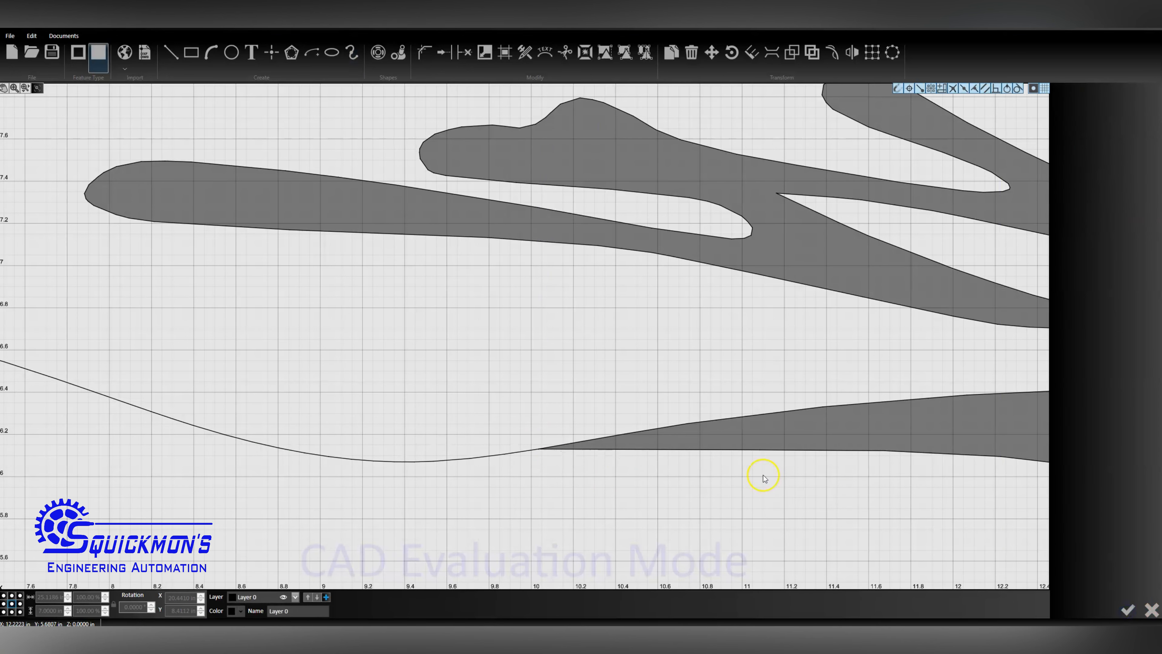
Step: Delete the lower-edge segments of the wave that meets the new spline, from its tip near X 10 to about X 13
click(550, 451)
key(ctrl+e)
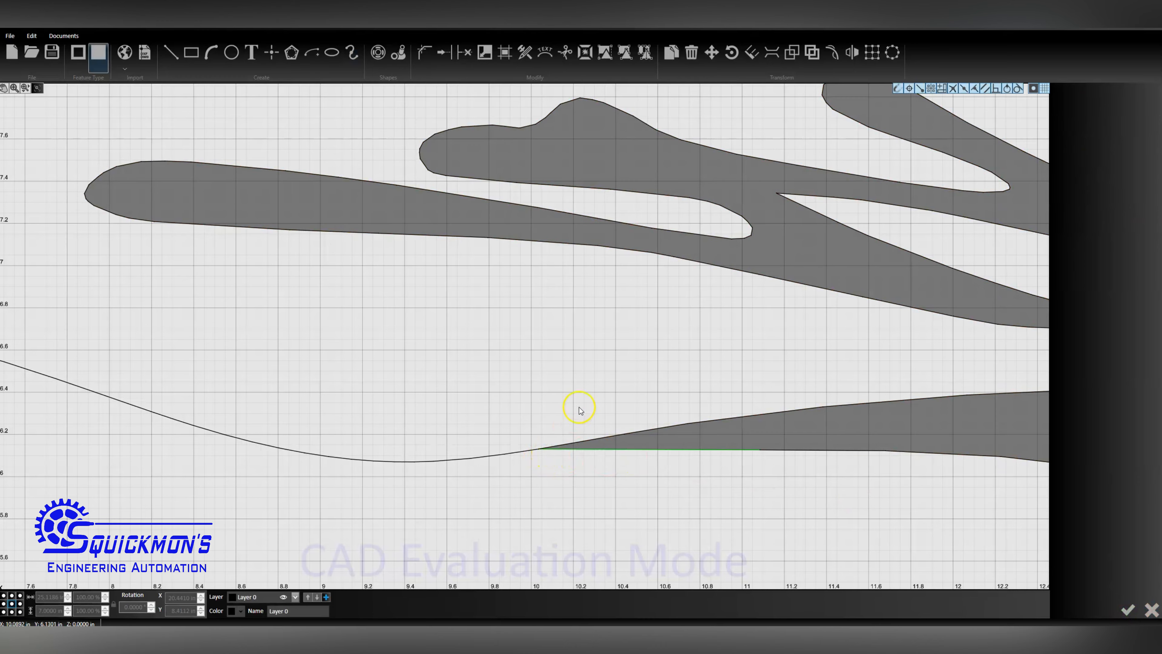
click(584, 451)
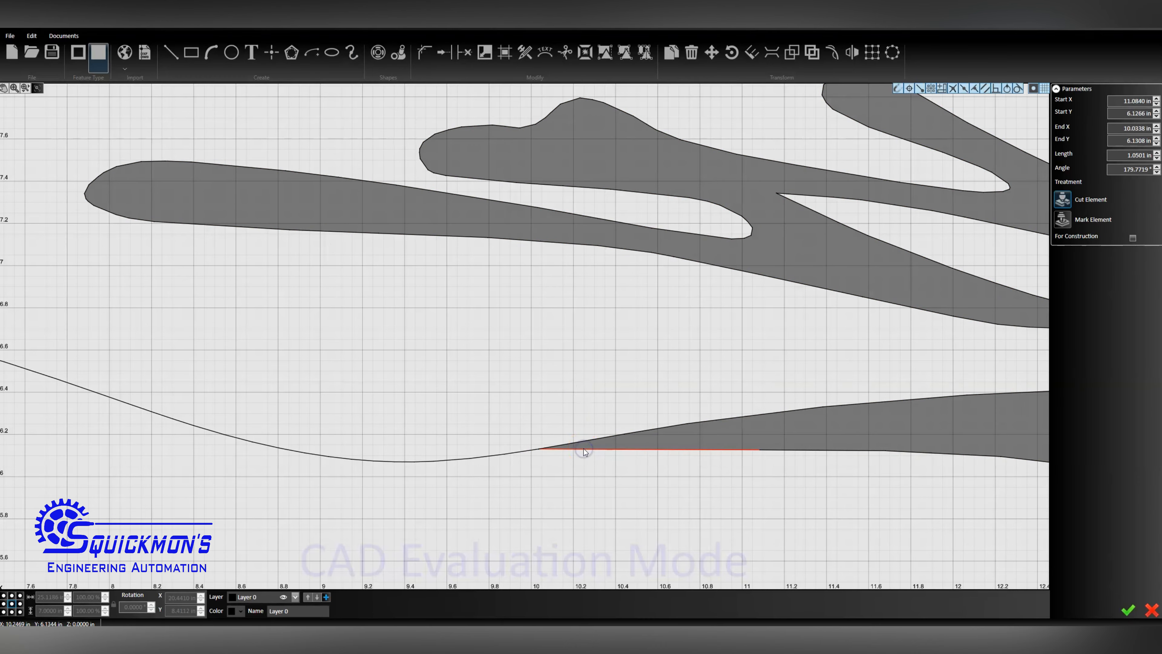
key(Delete)
scroll(584, 423, down, 5)
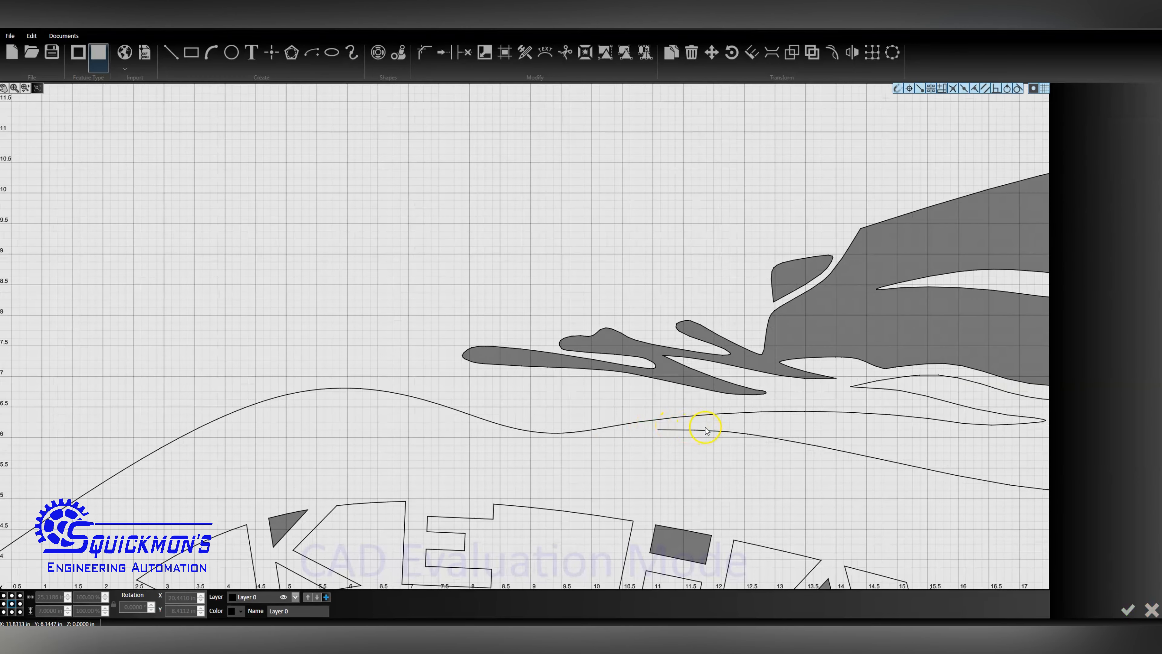
click(677, 445)
key(Delete)
drag(764, 438, 722, 444)
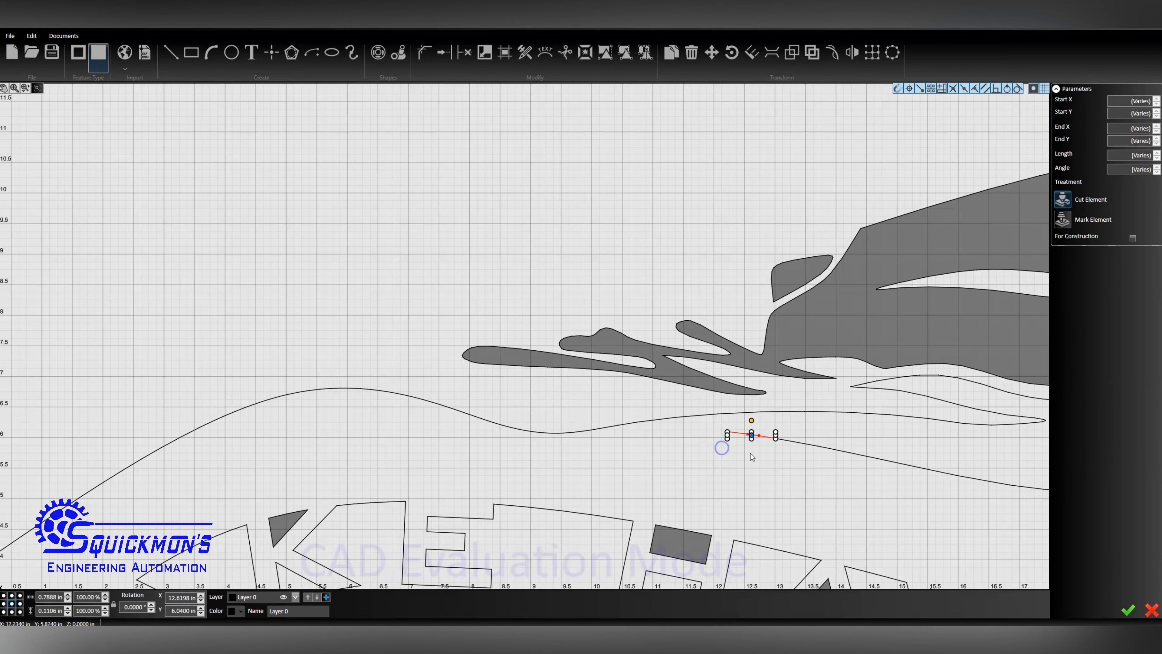
key(Delete)
Step: Delete the same wave's remaining bottom segments from about X 13 to X 20
scroll(610, 407, down, 6)
scroll(705, 414, up, 3)
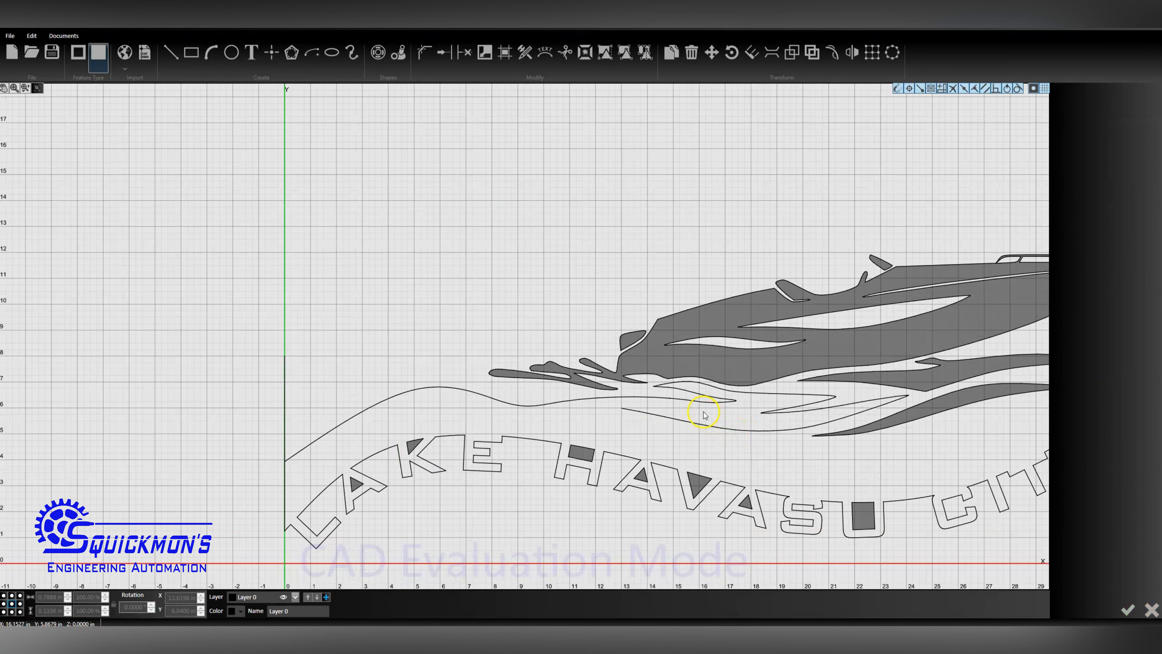
click(685, 422)
key(Delete)
drag(797, 421, 693, 439)
key(Delete)
Step: Delete the rising underside segments of that wave from about X 20 up to its tip near X 24
scroll(750, 442, down, 5)
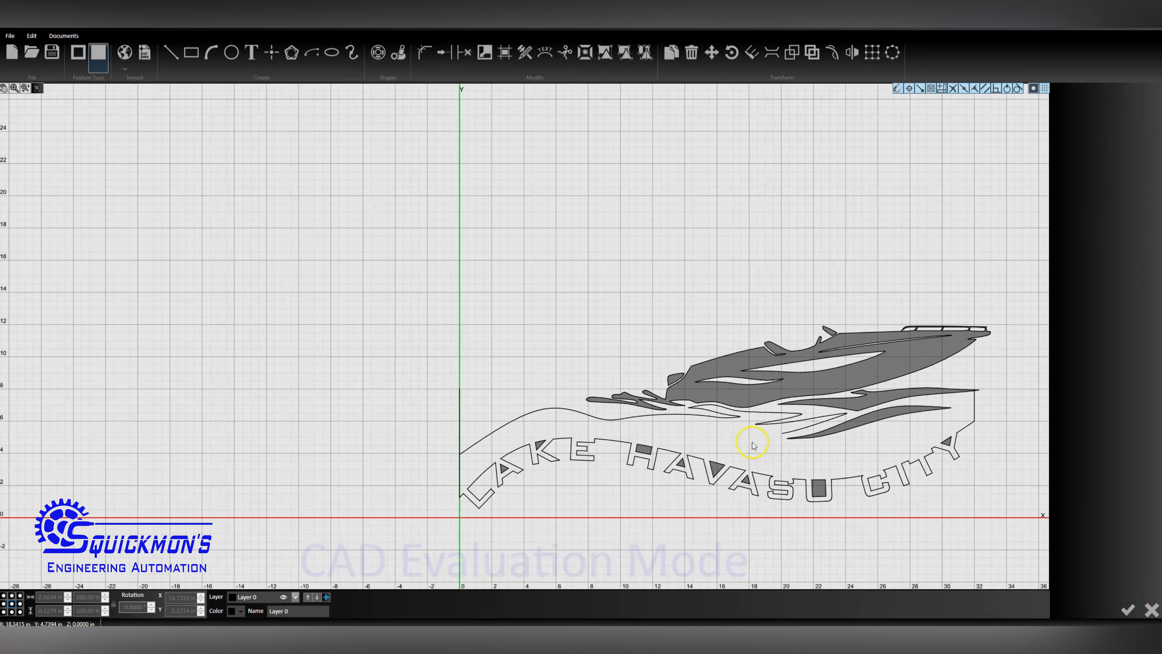
scroll(754, 445, up, 8)
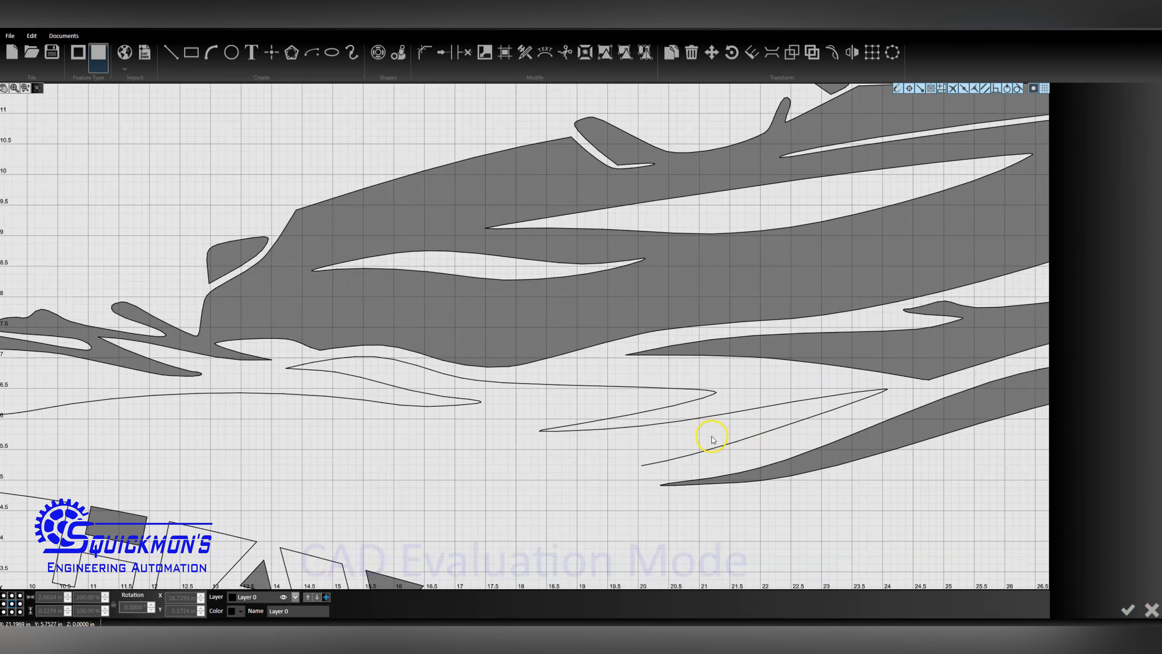
drag(720, 435, 645, 465)
key(Delete)
drag(786, 419, 750, 441)
key(Delete)
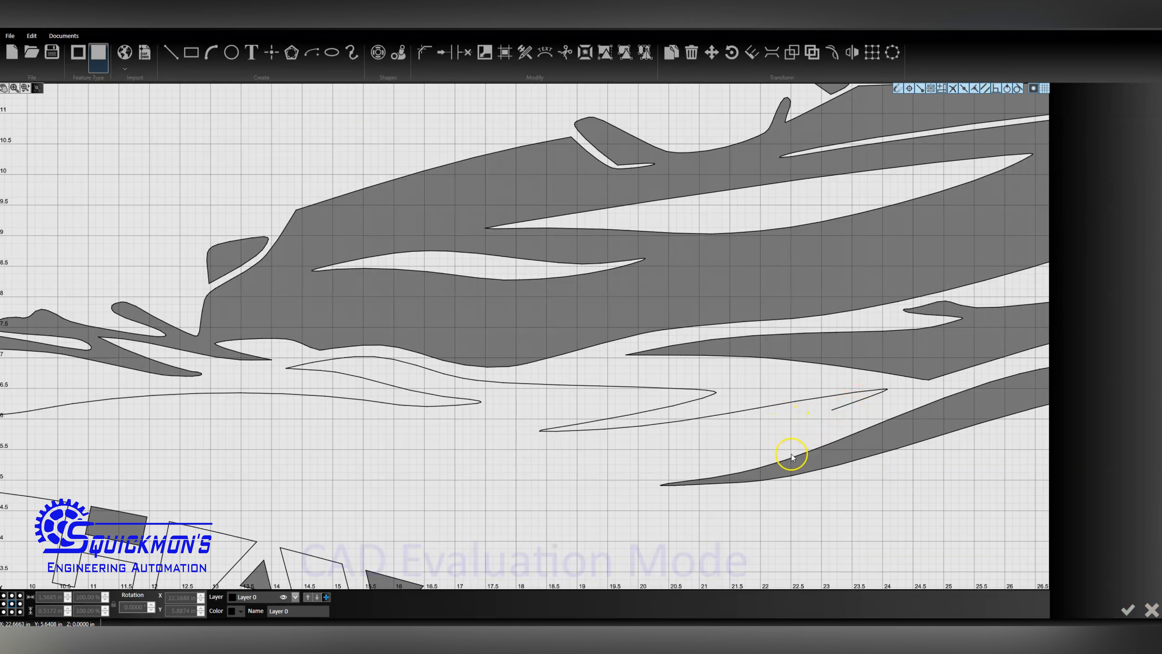
scroll(819, 436, down, 3)
scroll(820, 426, up, 5)
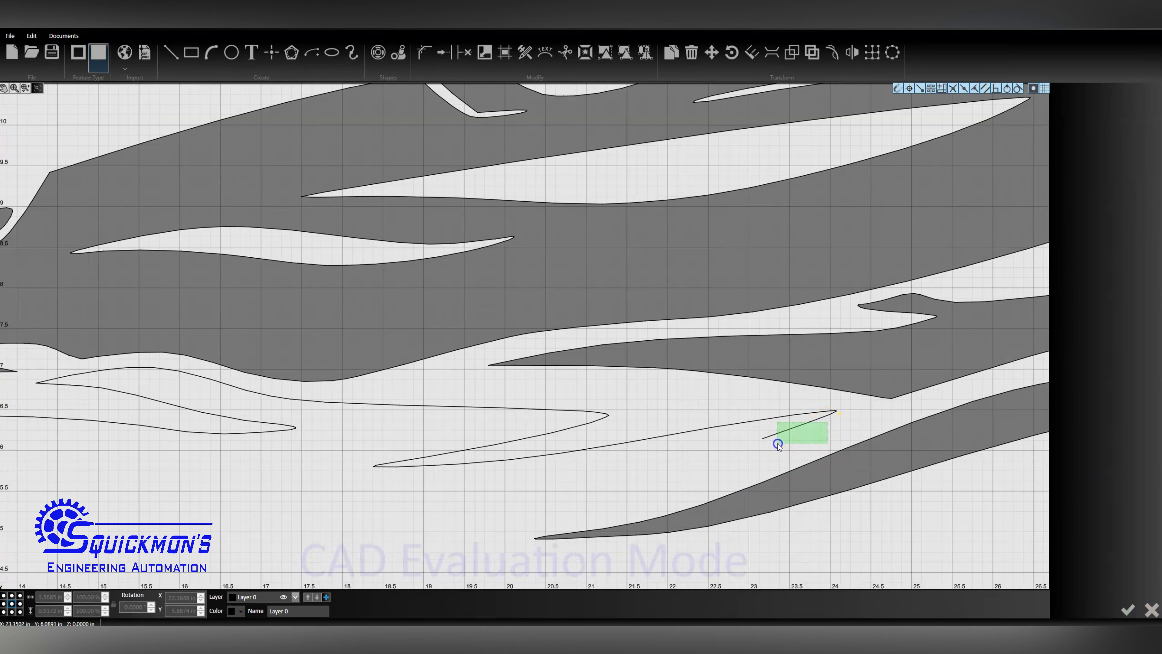
drag(777, 443, 777, 443)
key(Delete)
scroll(835, 417, up, 4)
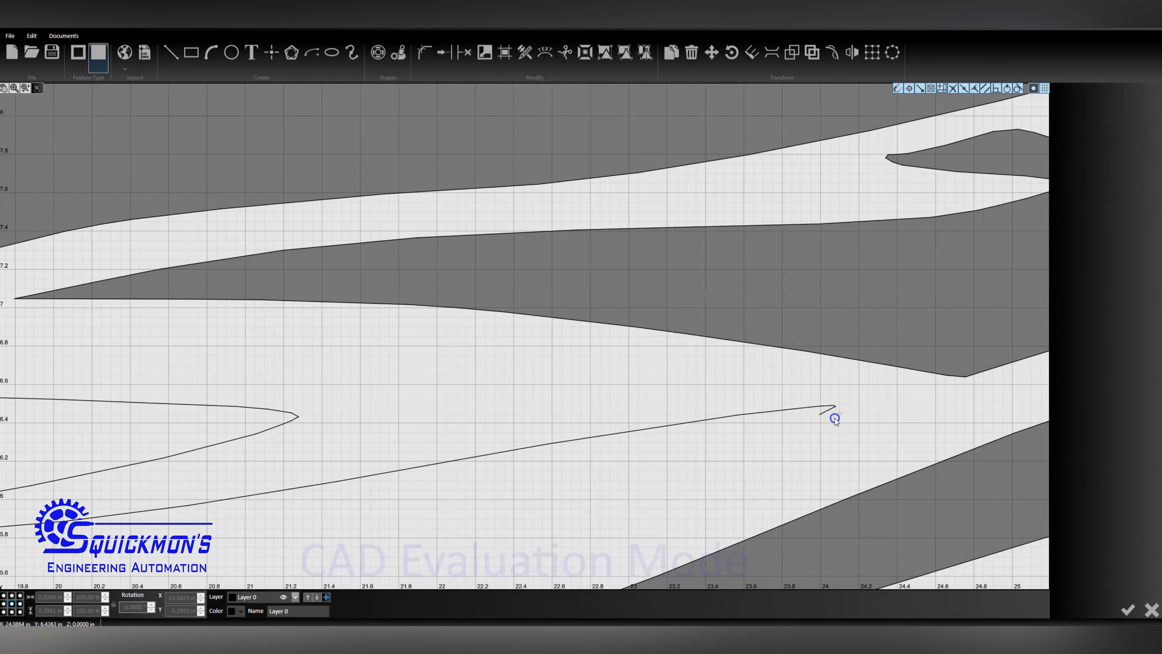
scroll(817, 428, down, 4)
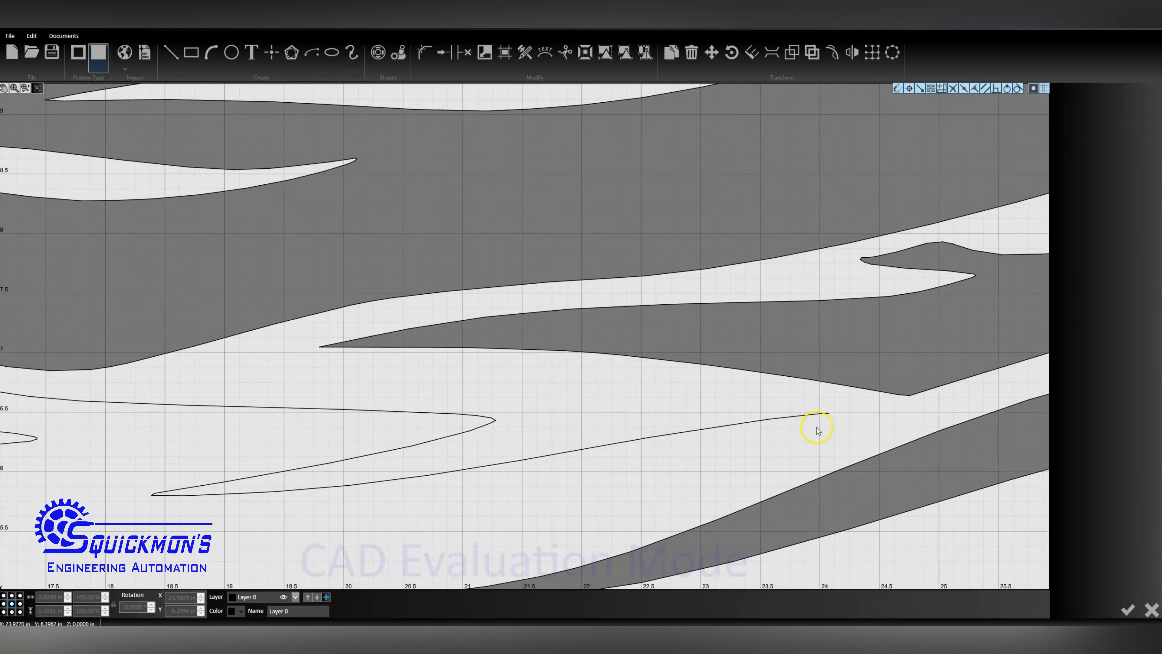
Step: Delete all outline segments of the separate lowest wave beneath the boat
scroll(814, 430, down, 4)
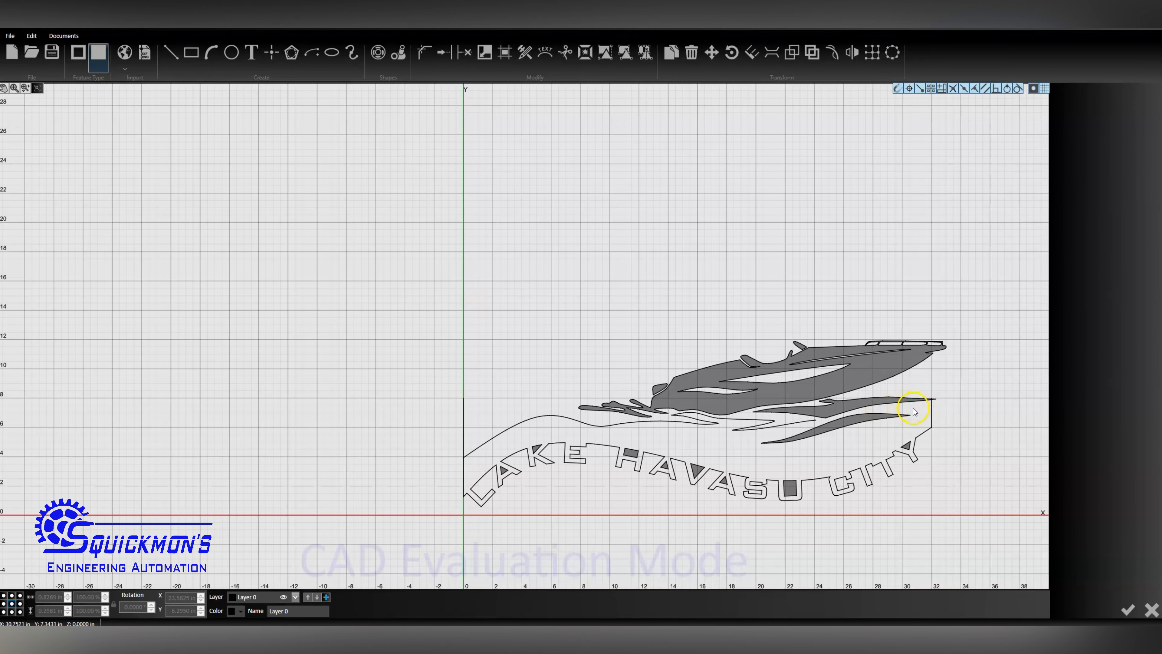
scroll(914, 411, up, 4)
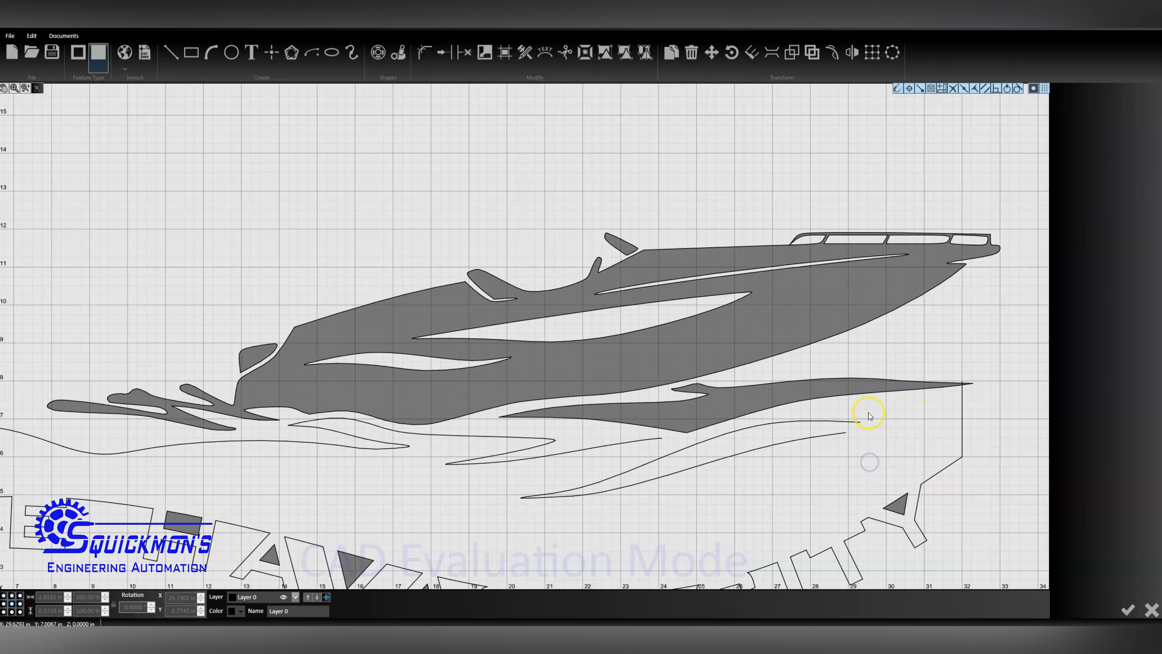
drag(870, 415, 822, 467)
click(822, 421)
drag(830, 415, 792, 458)
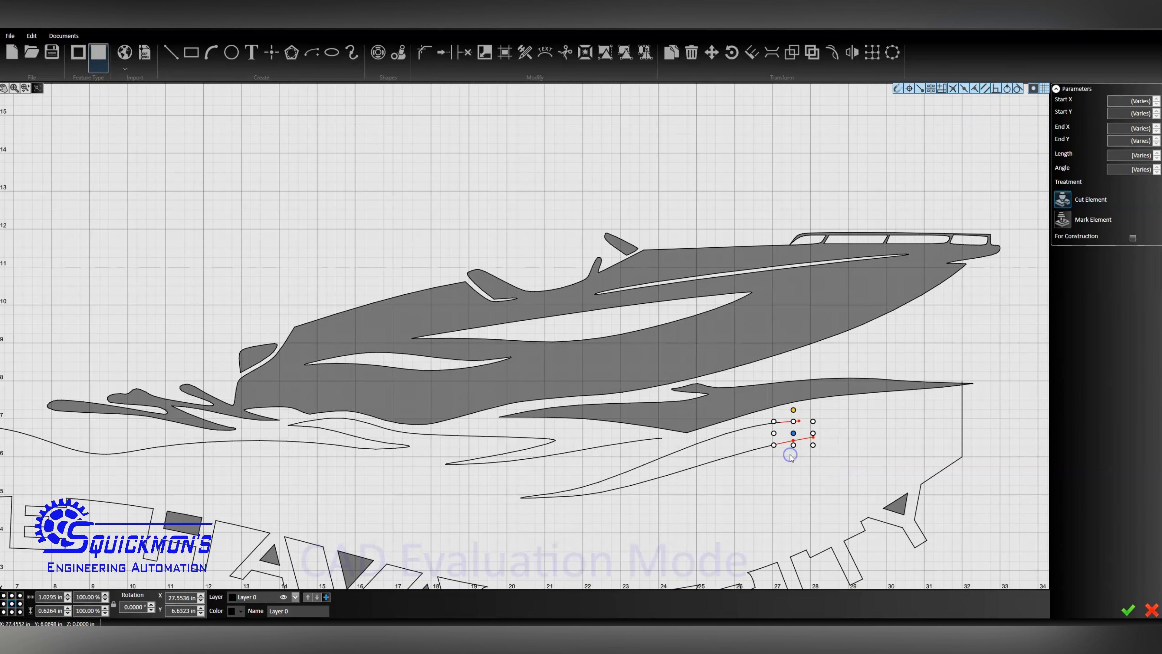
key(Delete)
drag(786, 415, 721, 473)
key(Delete)
key(Delete)
key(Delete)
drag(697, 430, 500, 530)
key(Delete)
key(Delete)
key(Delete)
Step: Join the open wave line's end near X 24 to the bottom corner of the neighbouring wave at X 24.7549, Y 6.6393
scroll(685, 451, down, 2)
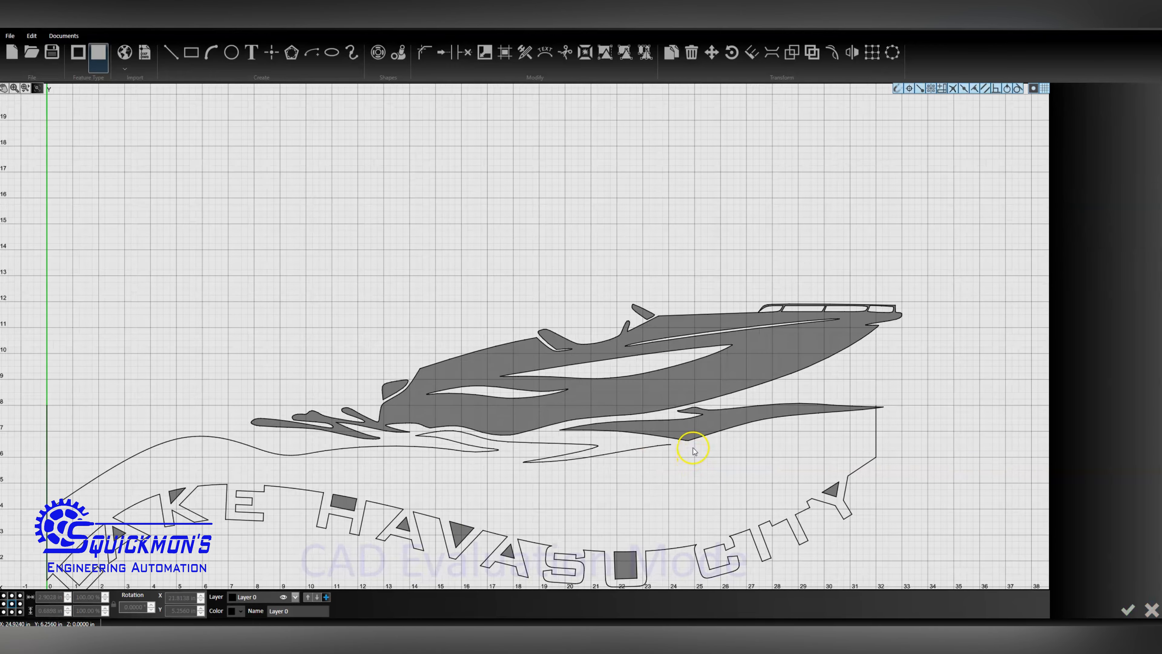
scroll(691, 449, up, 6)
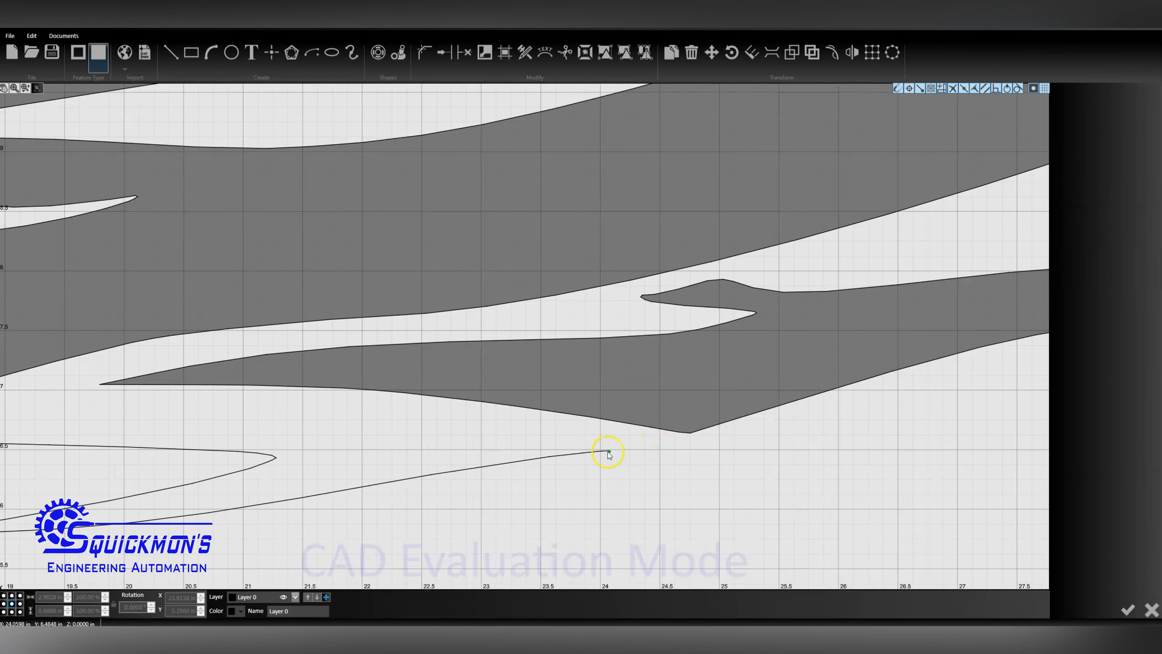
scroll(609, 454, up, 2)
drag(621, 443, 738, 431)
click(579, 463)
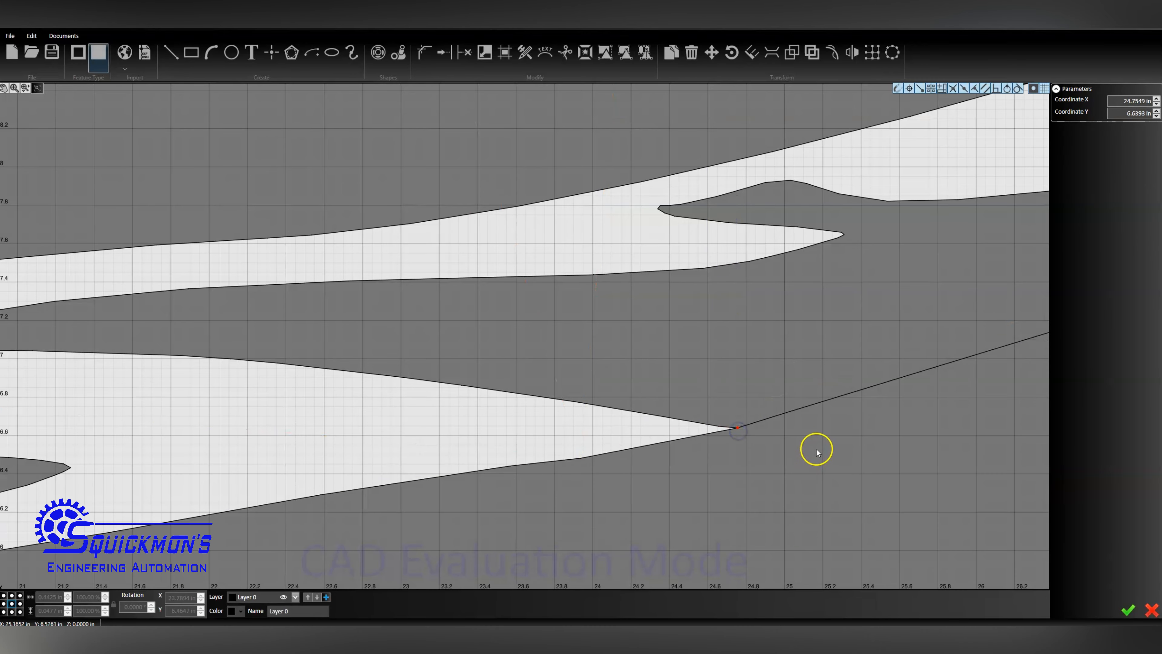
click(817, 450)
Step: Examine the wave tip near X 24.75, Y 6.64 and the loose line beside it for a proper connection
scroll(723, 445, down, 3)
scroll(732, 438, down, 2)
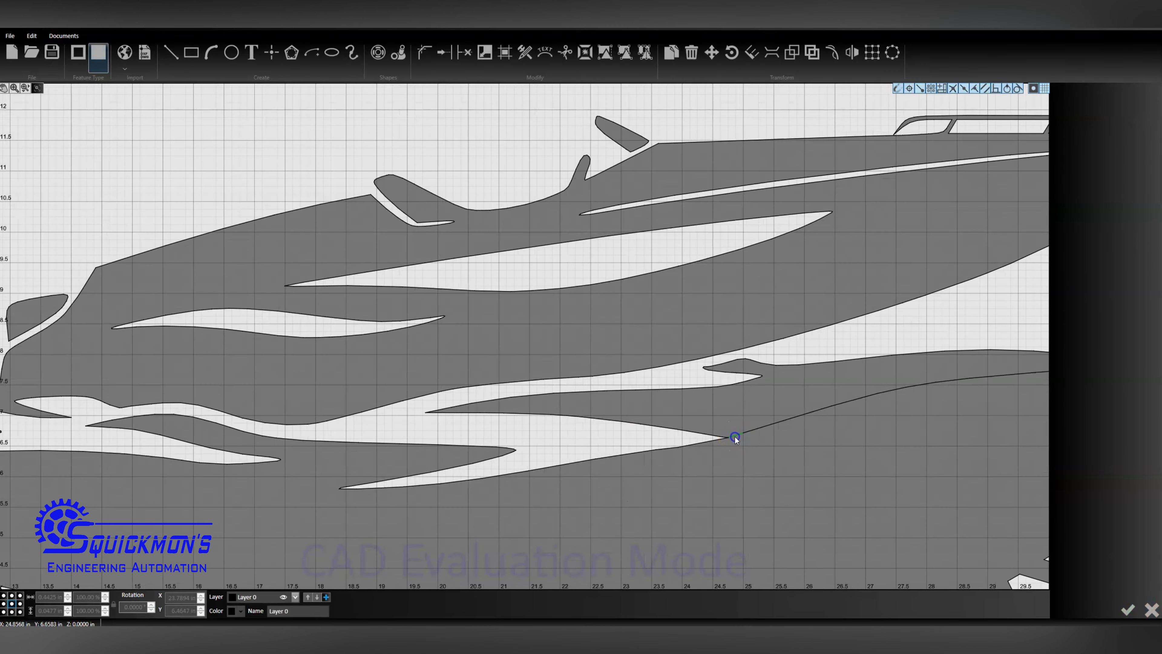
scroll(728, 438, up, 15)
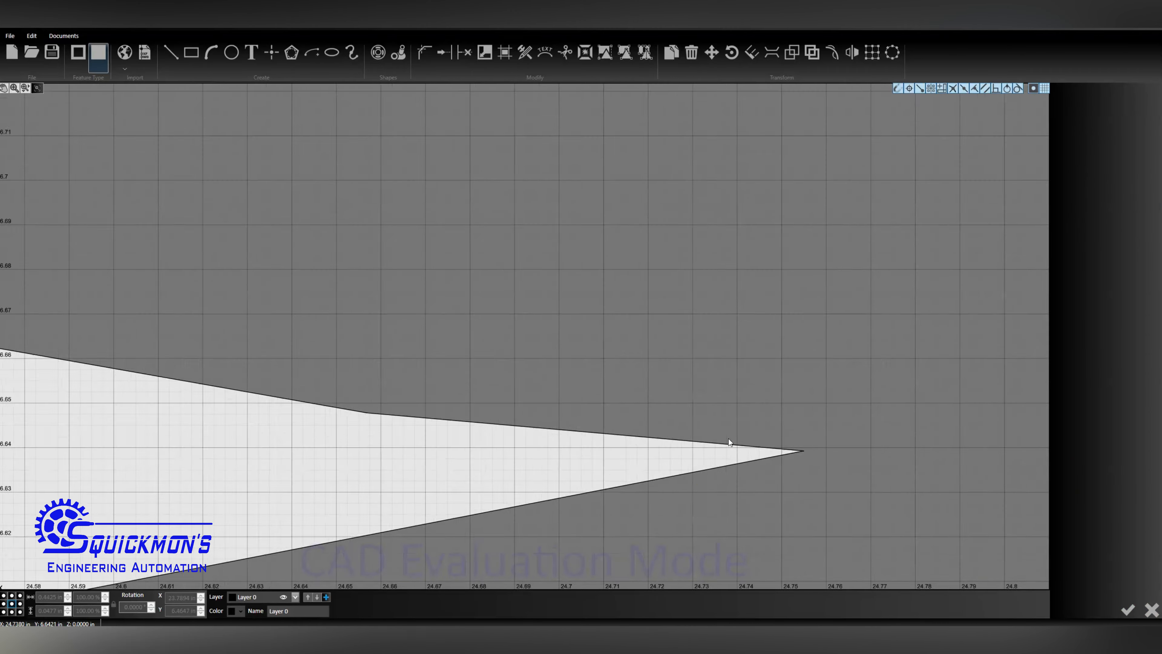
click(770, 454)
scroll(771, 453, down, 4)
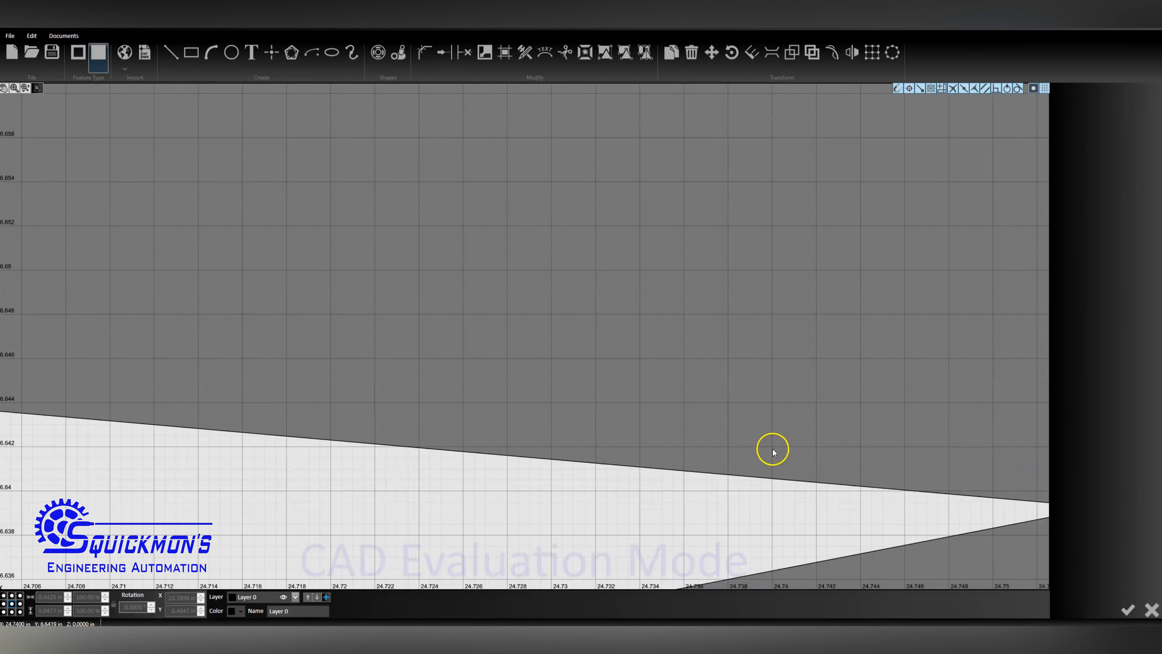
scroll(599, 421, down, 5)
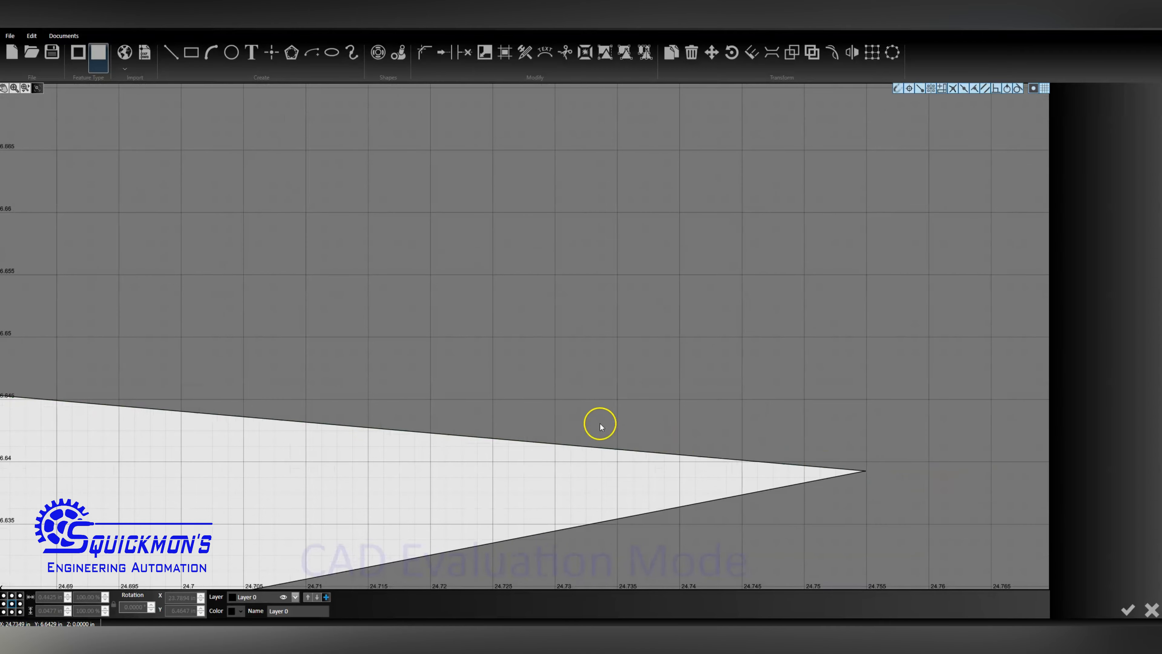
scroll(530, 415, down, 6)
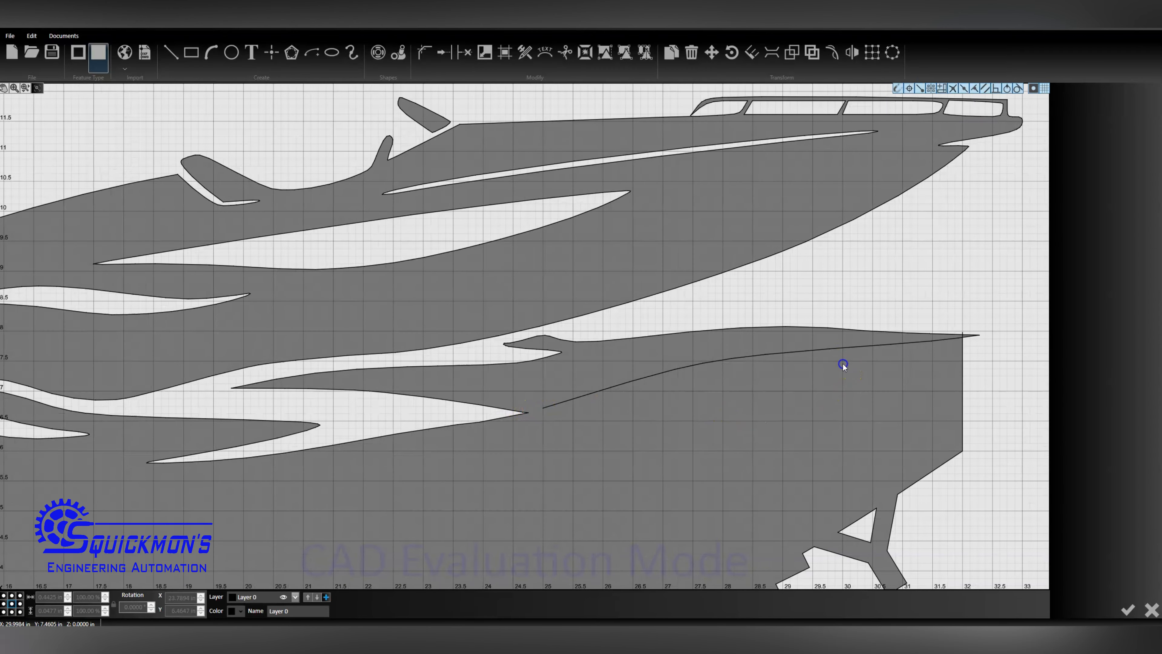
Step: Delete the loose wave line's segments inside the plate from about X 24.9 to X 30.8
drag(847, 358, 589, 435)
key(Delete)
drag(886, 348, 770, 392)
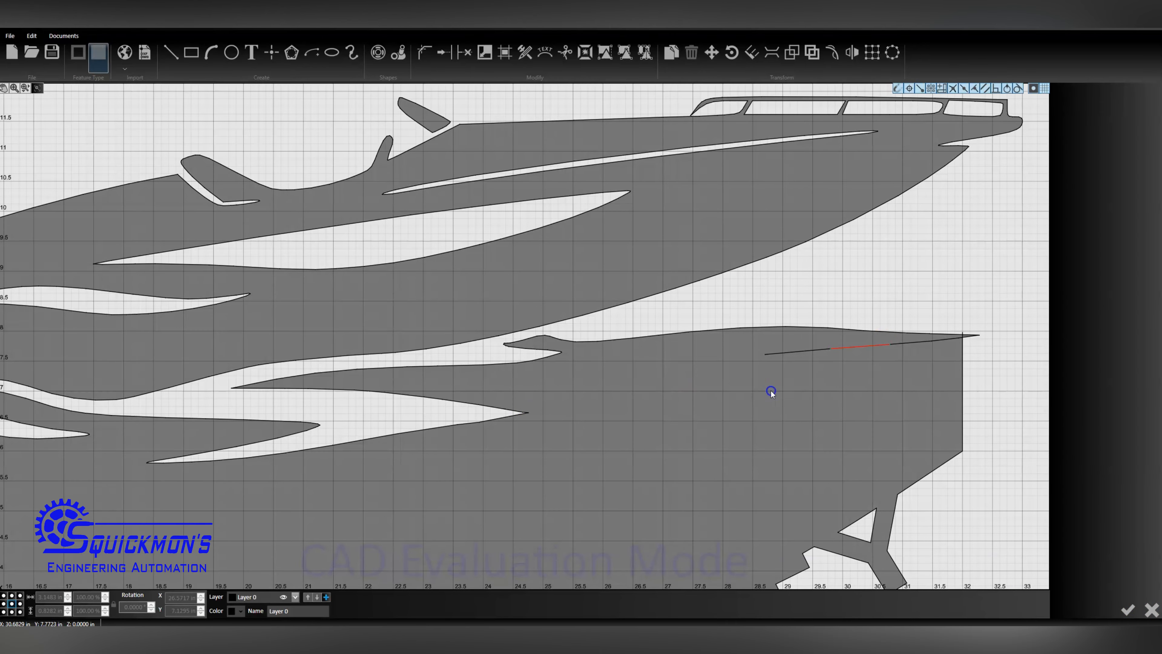
key(Delete)
click(823, 355)
key(Delete)
Step: Trim the wave tip projecting past the plate's vertical edge at X 32 and the leftover loose segments beneath it
scroll(485, 511, down, 3)
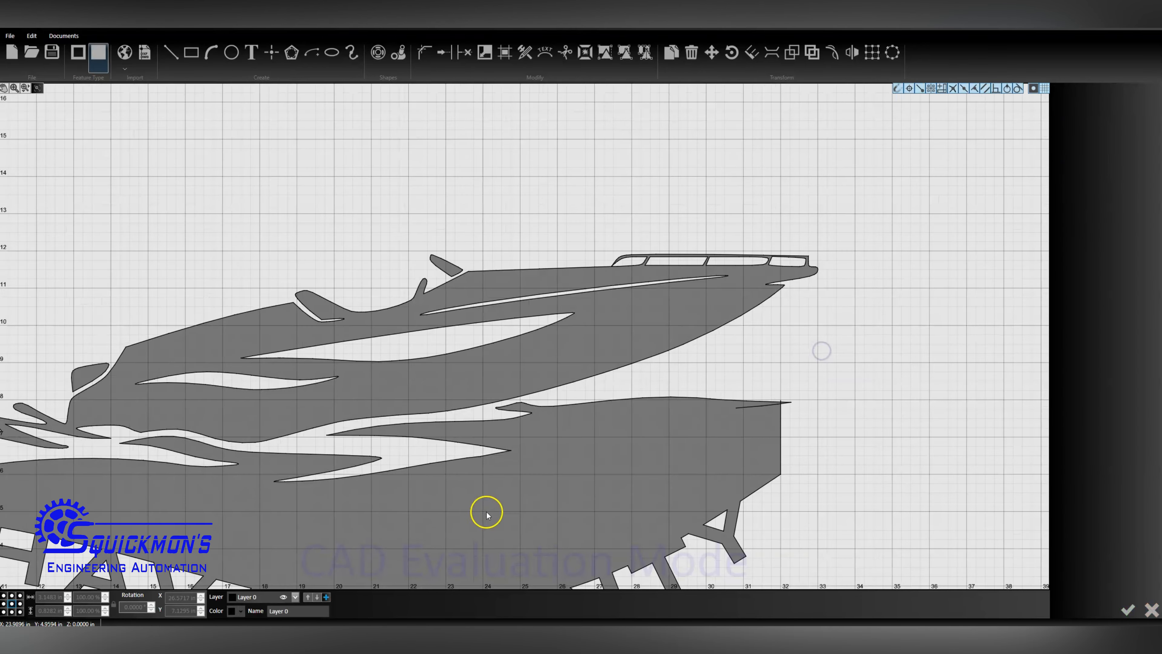
scroll(656, 457, up, 1)
scroll(751, 425, up, 1)
scroll(751, 425, up, 6)
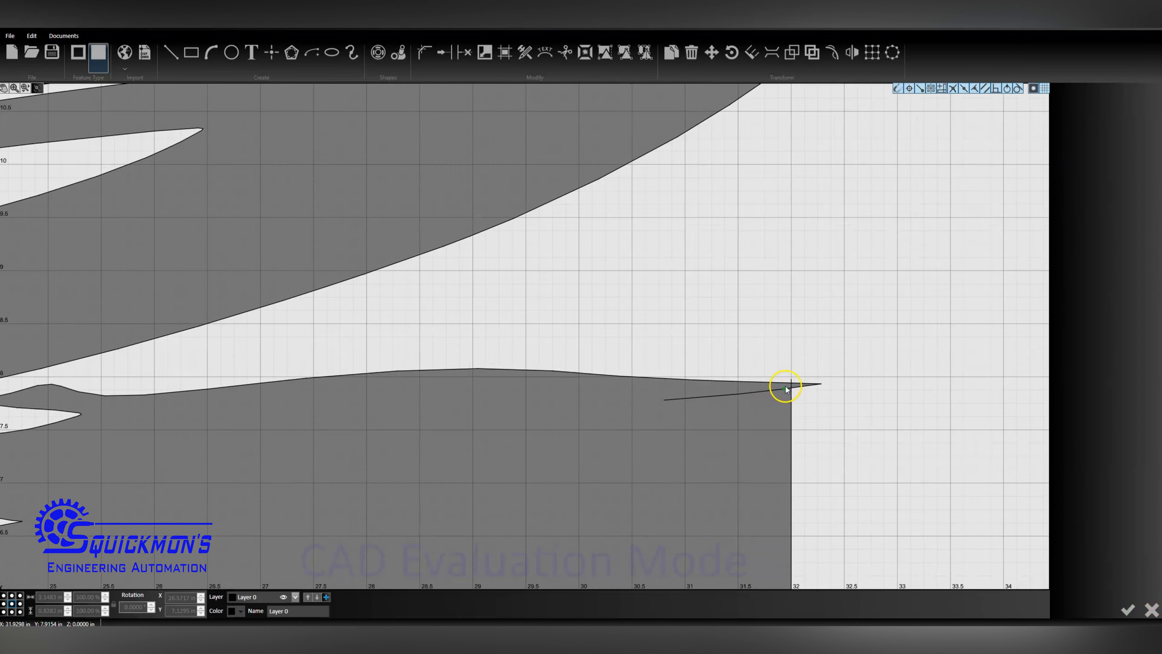
key(t)
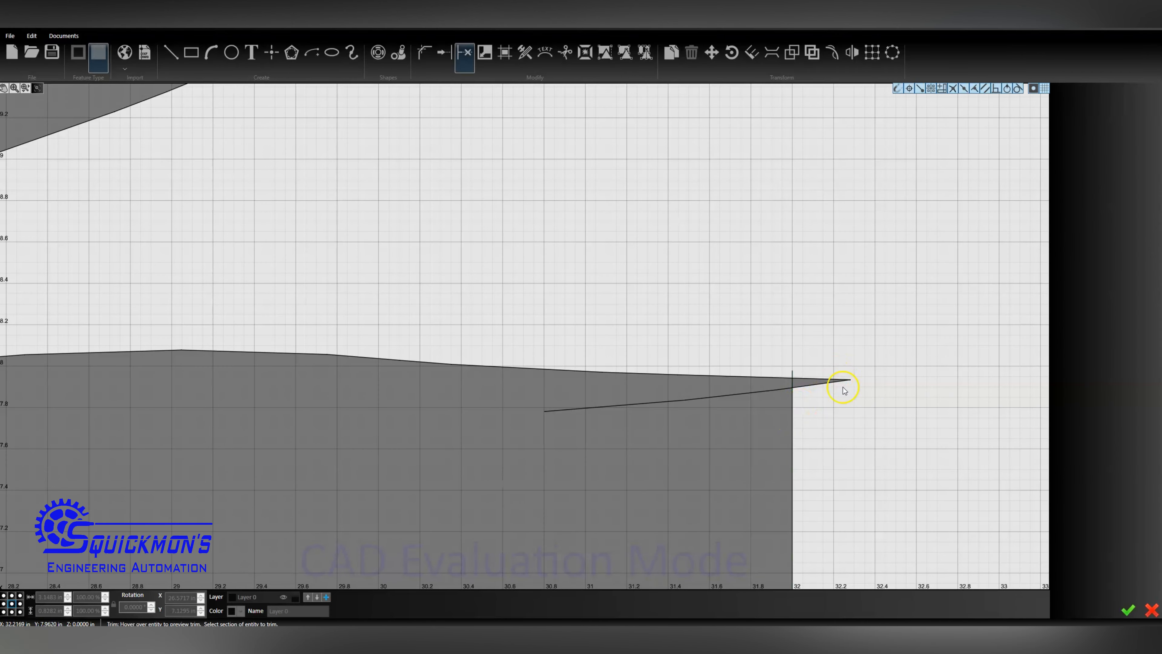
click(812, 379)
click(768, 392)
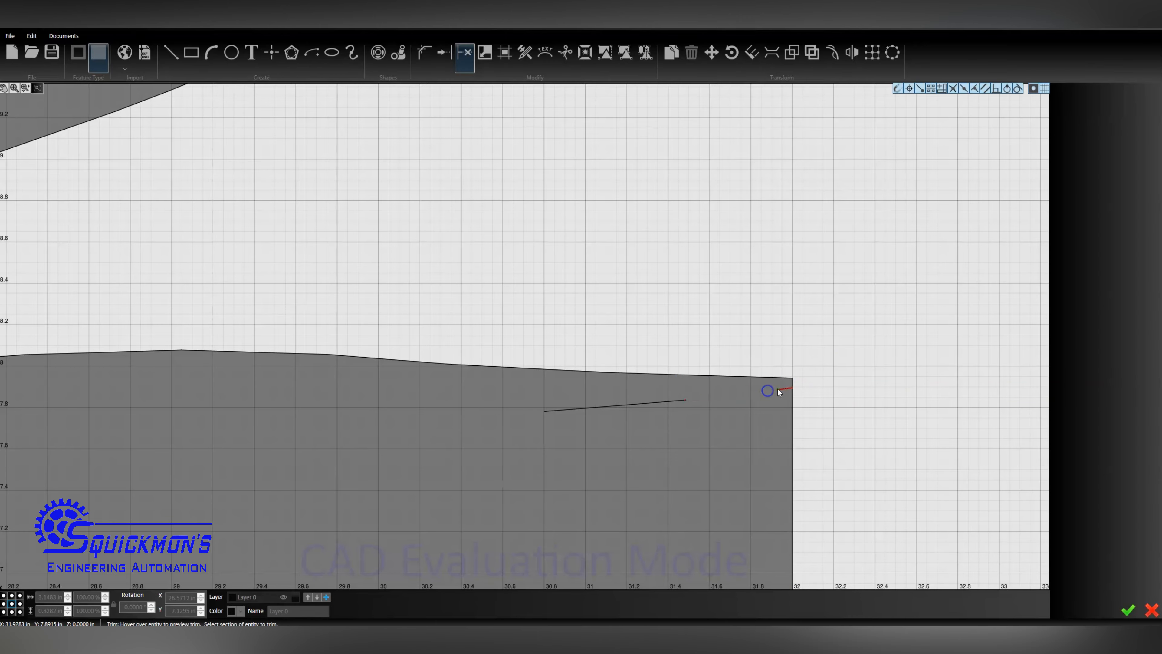
click(780, 390)
click(664, 404)
Step: Examine the whole design, from the plate's X 0 end to the bow, for remaining gaps between the boat and the waves
scroll(903, 389, down, 3)
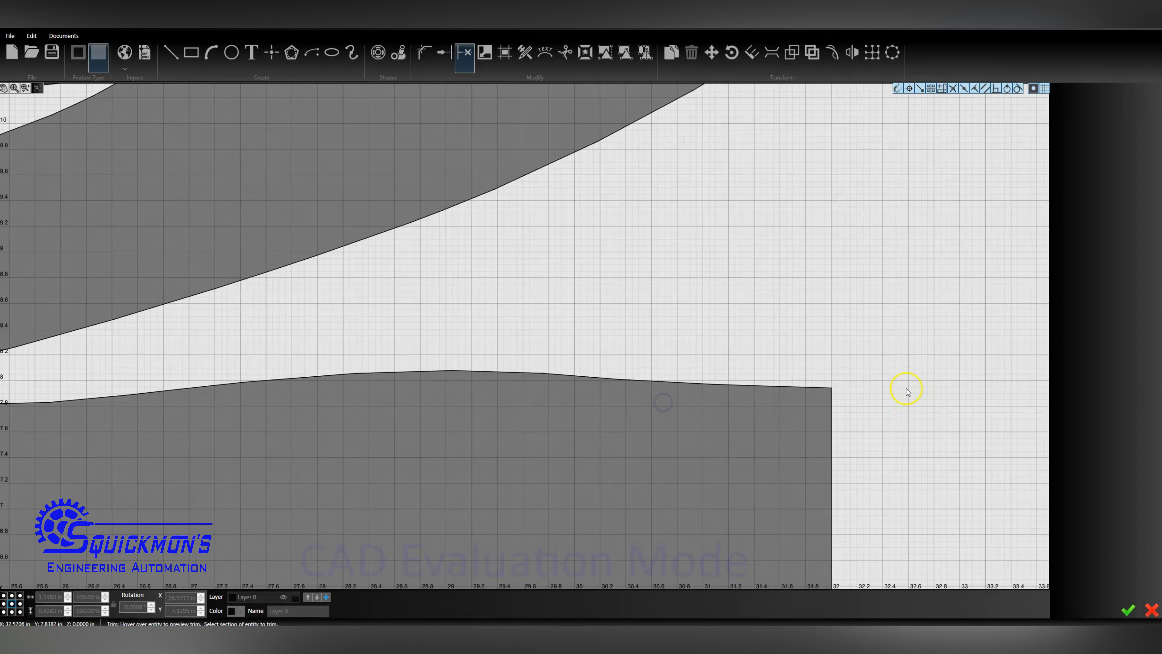
scroll(913, 439, down, 2)
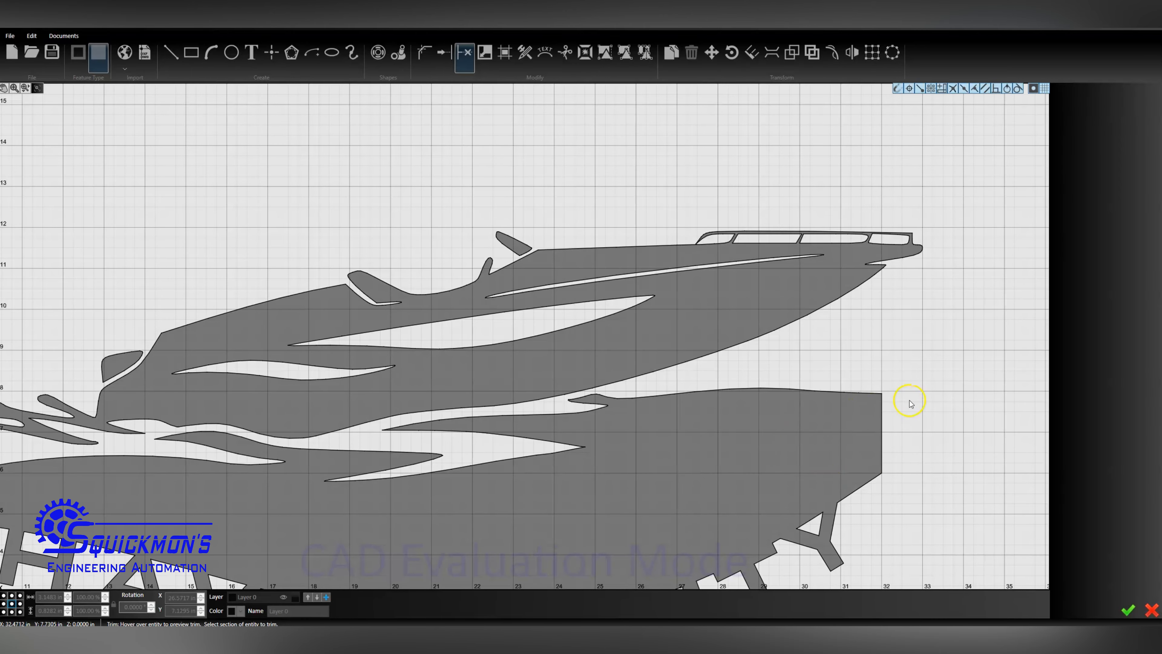
scroll(916, 401, down, 5)
scroll(618, 364, up, 3)
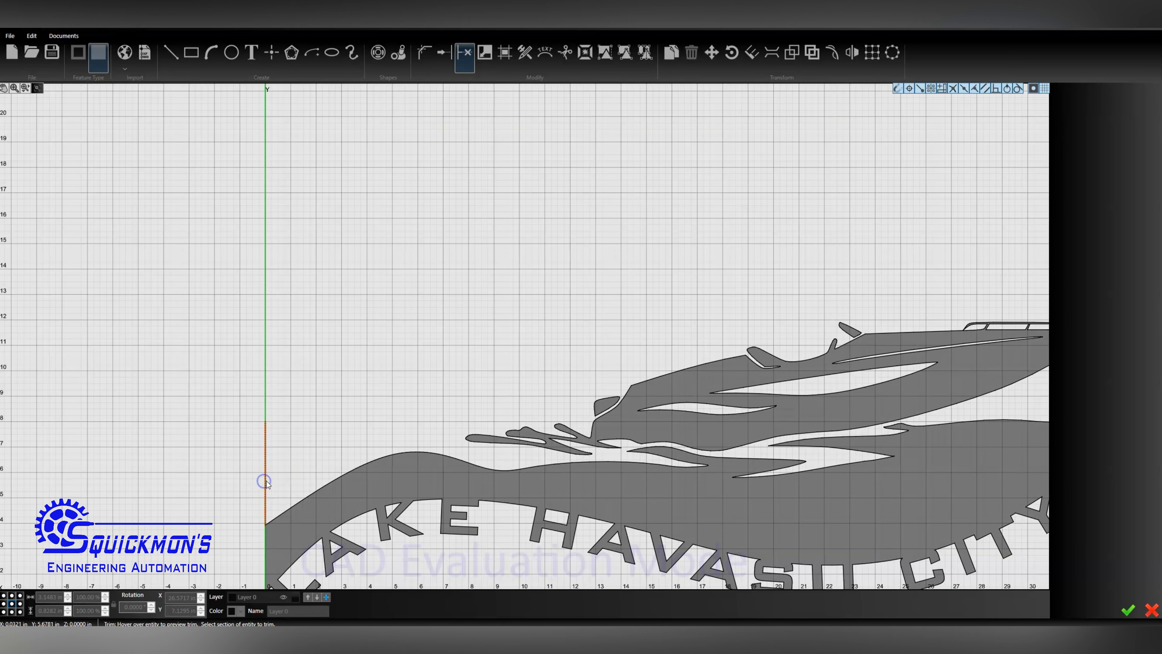
scroll(622, 460, down, 2)
scroll(622, 460, down, 1)
scroll(714, 408, up, 1)
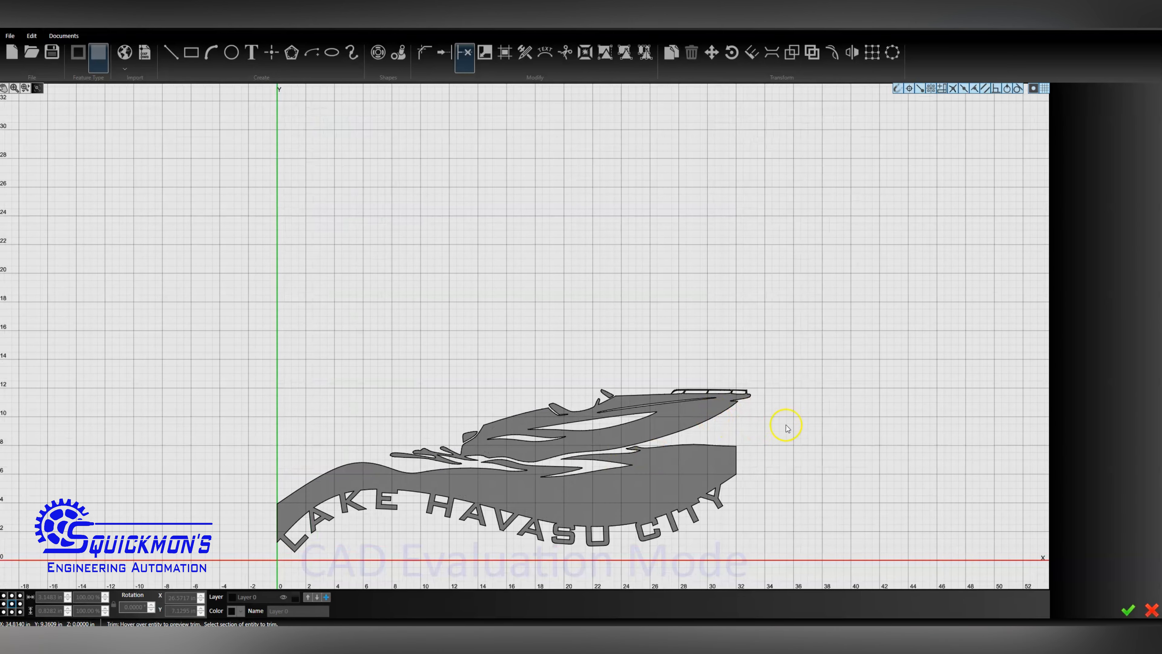
scroll(790, 426, down, 2)
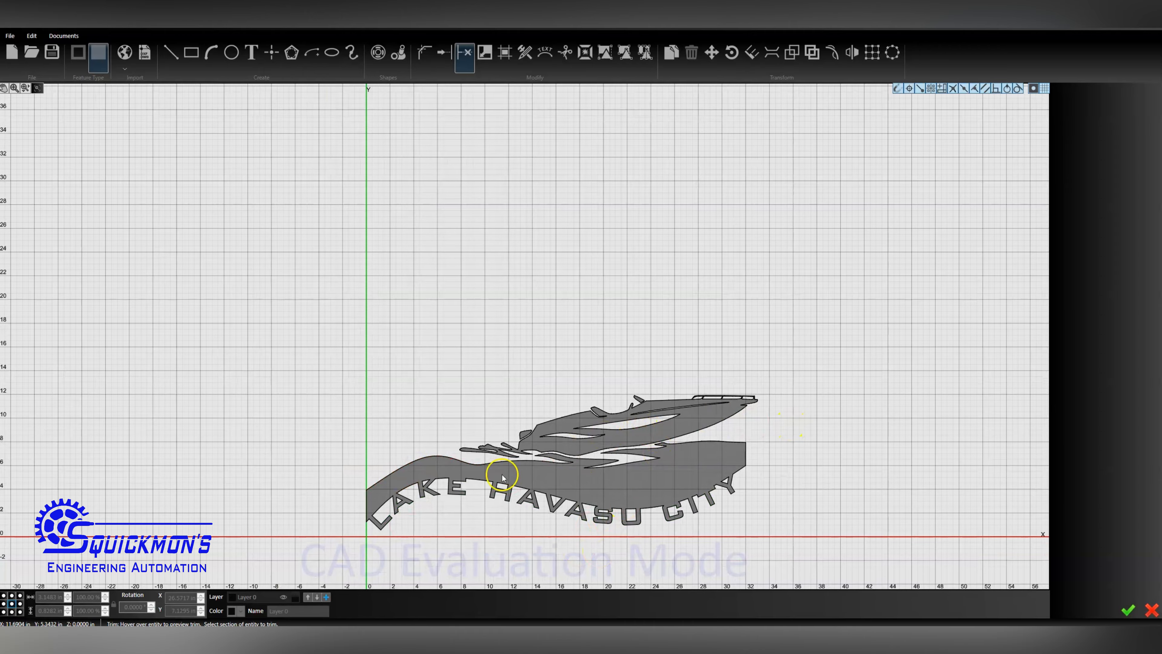
scroll(503, 476, up, 1)
scroll(654, 470, down, 1)
scroll(654, 454, down, 1)
scroll(575, 471, up, 3)
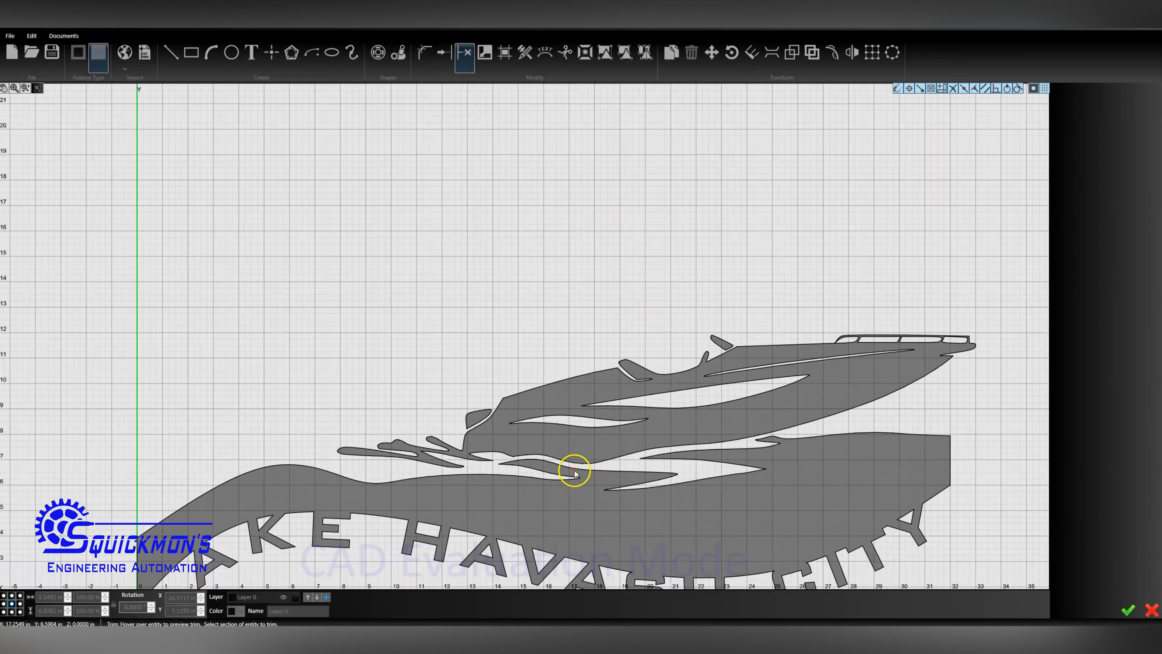
scroll(506, 458, up, 3)
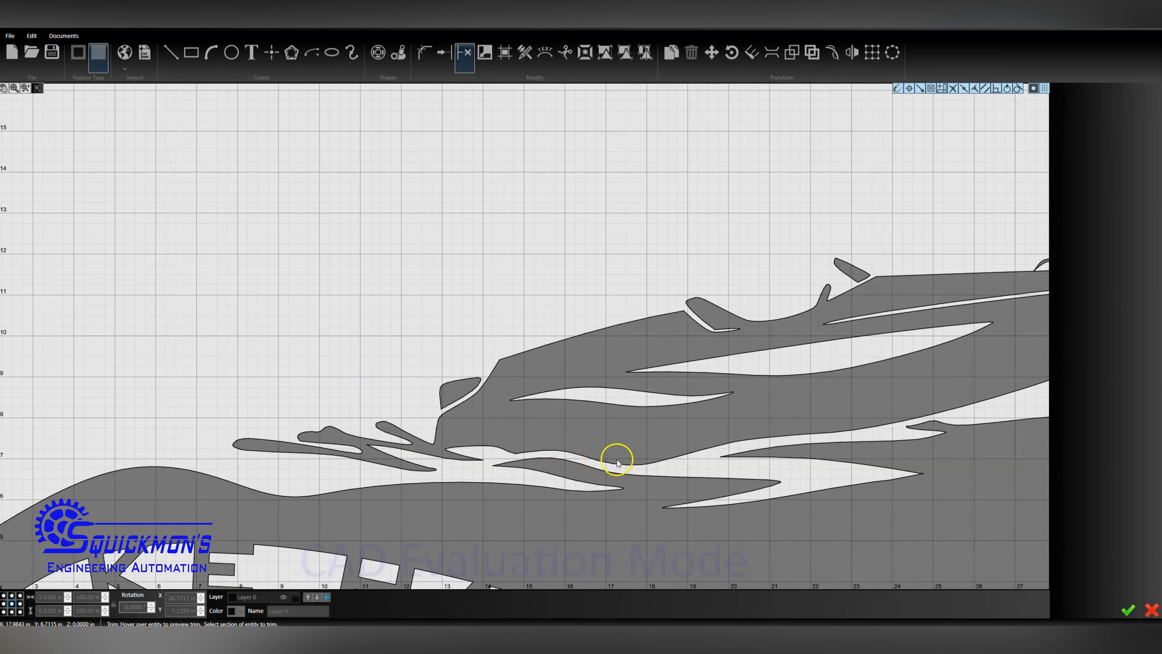
scroll(616, 462, down, 2)
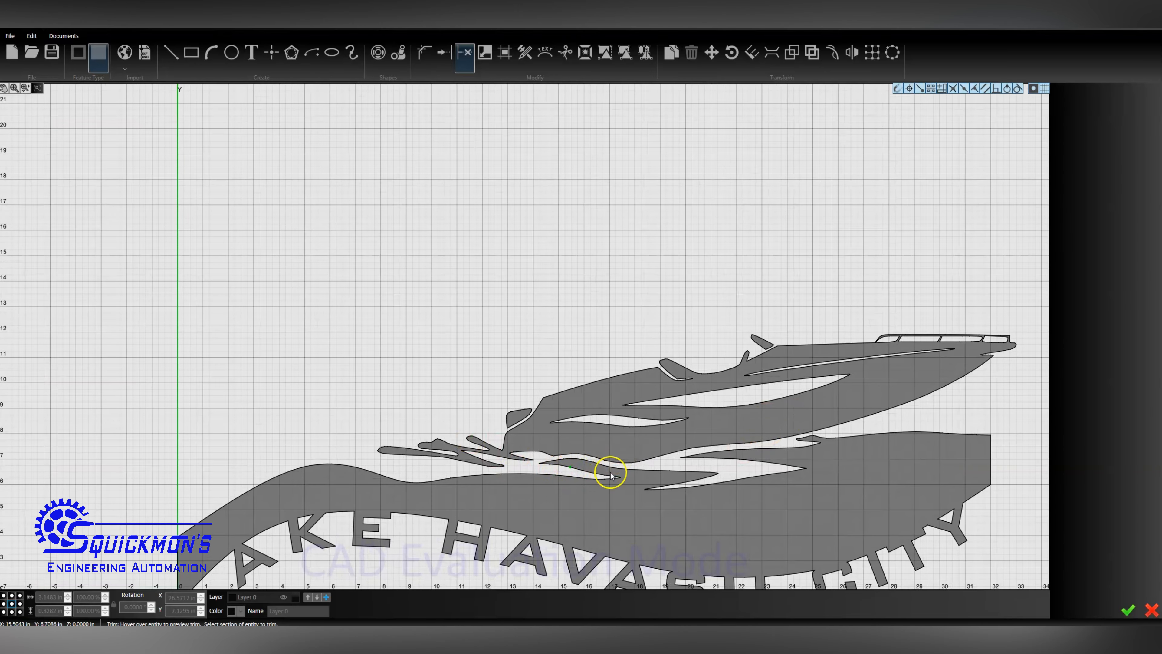
scroll(641, 403, down, 3)
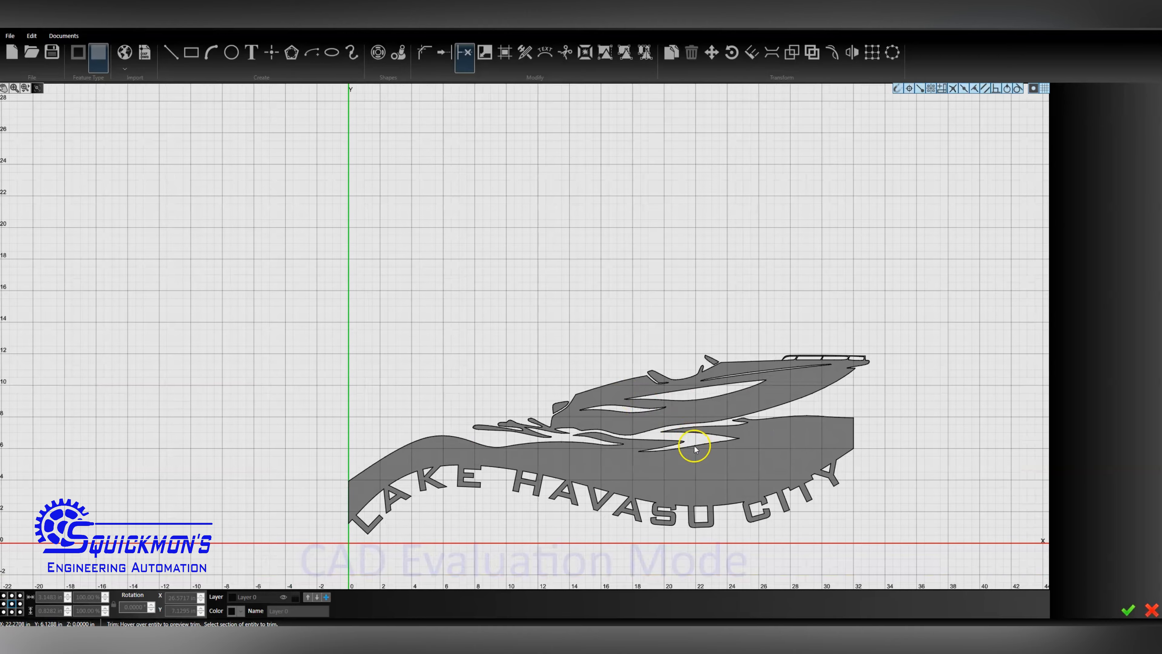
Step: Trim away the small wave crest and its pointed end beneath the hull from about X 24.4 to X 25
scroll(684, 421, up, 1)
scroll(724, 420, up, 4)
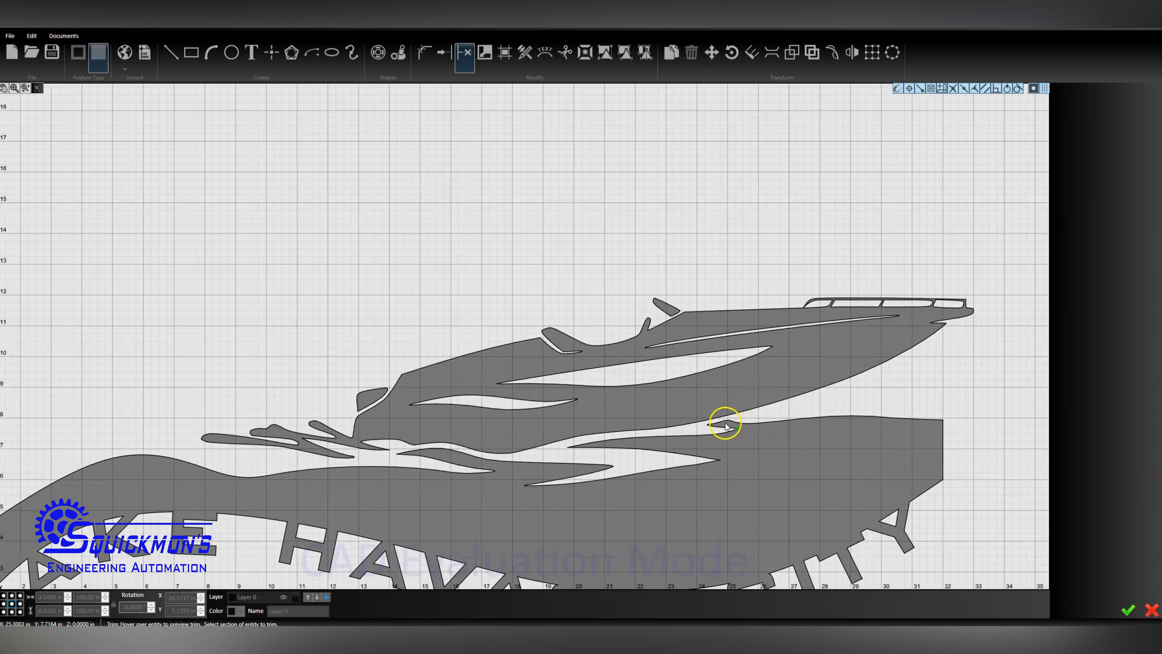
scroll(742, 426, up, 4)
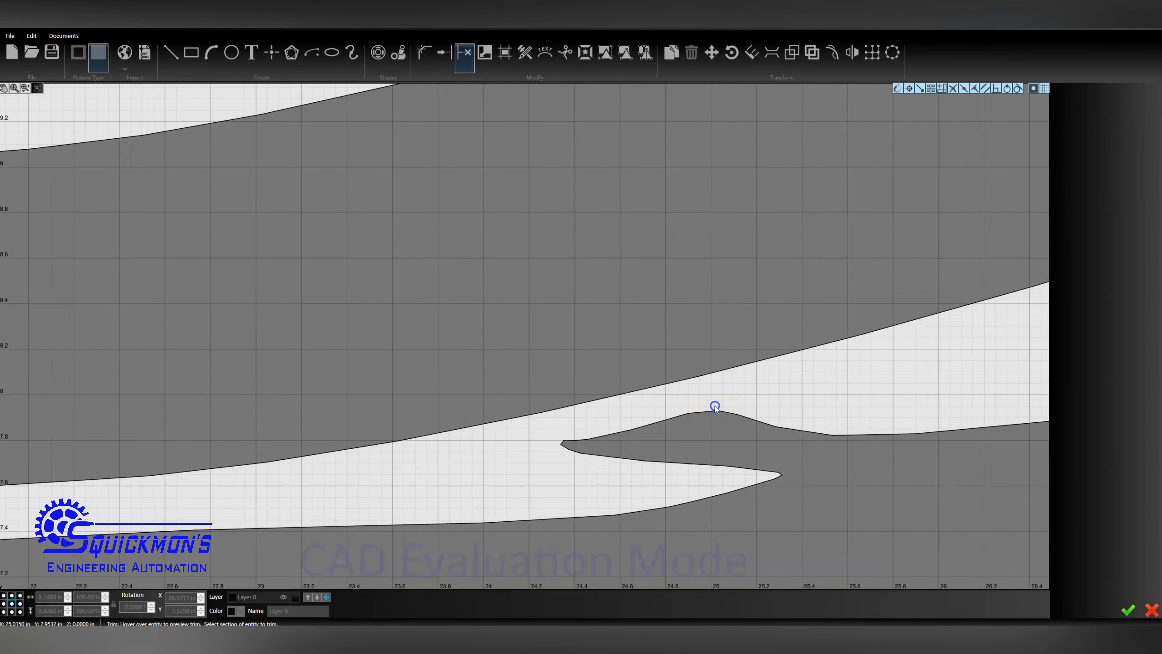
click(702, 414)
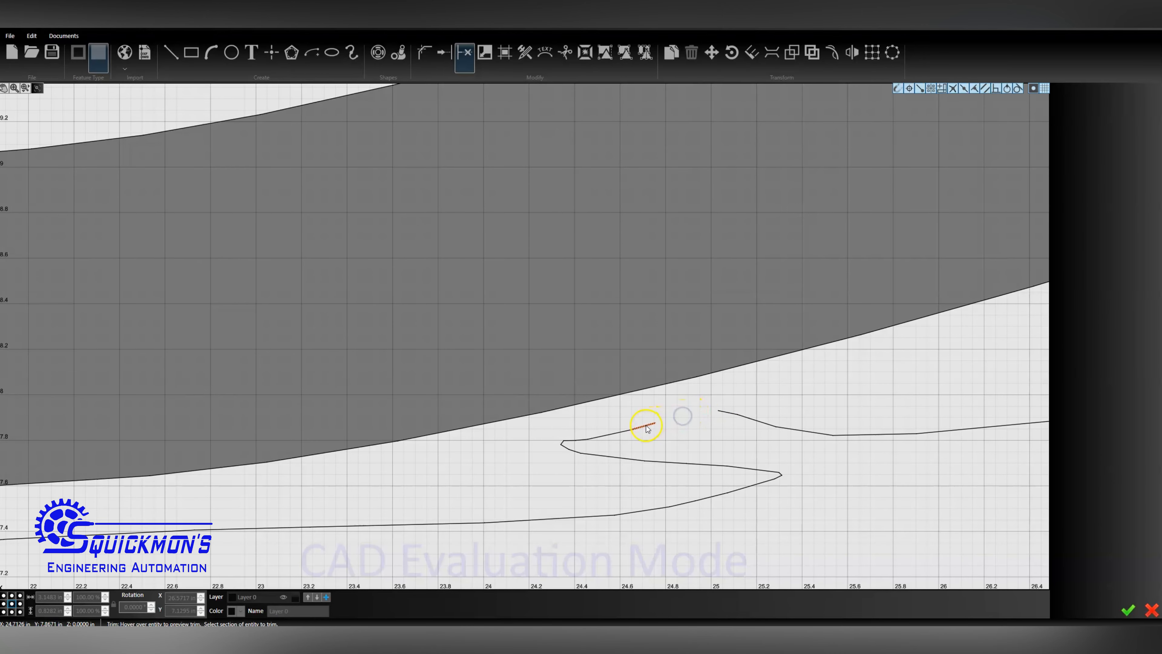
click(613, 433)
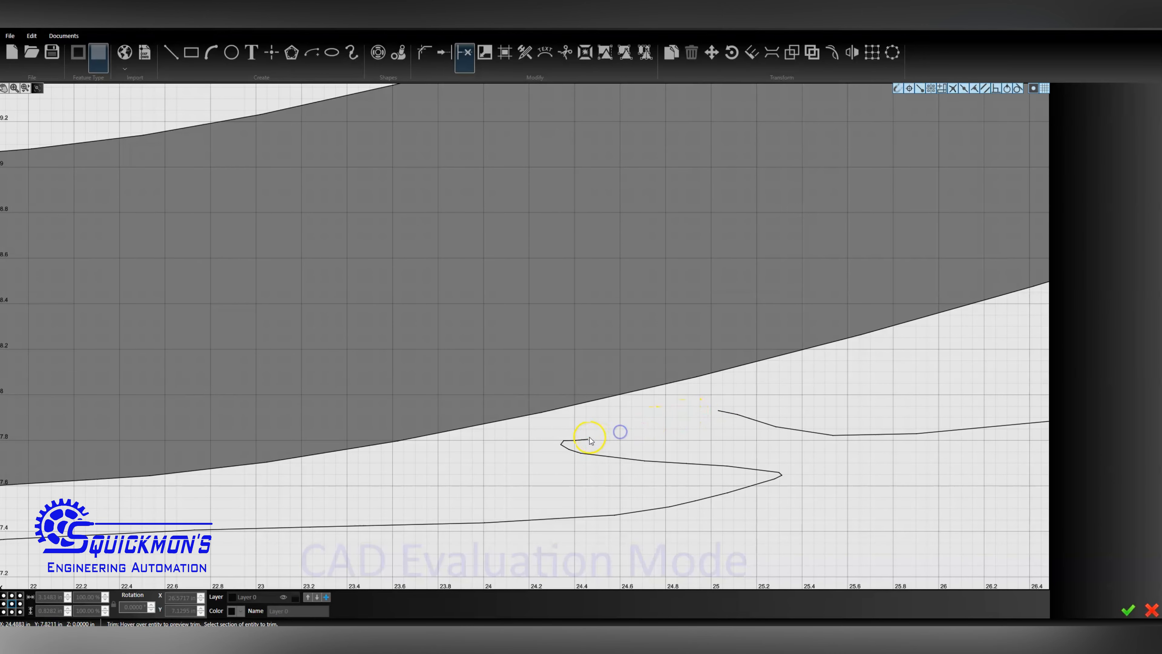
click(566, 443)
click(565, 447)
click(579, 489)
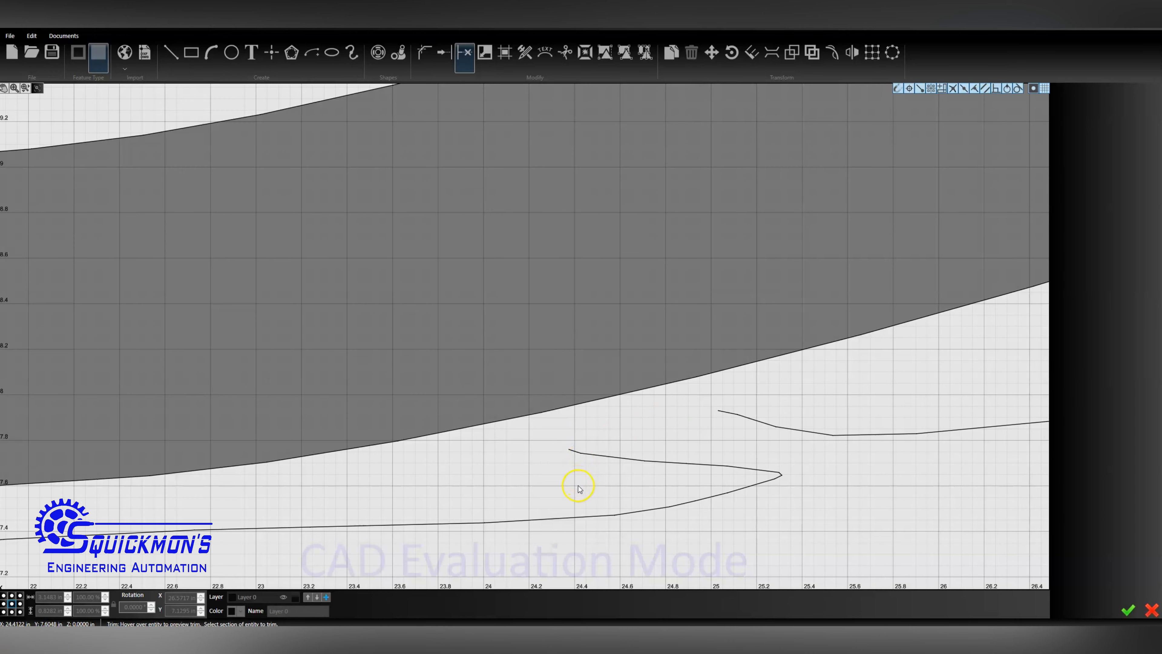
Step: Extend both open wave ends near X 24.4 and X 25 to the hull's lower edge
key(Escape)
key(e)
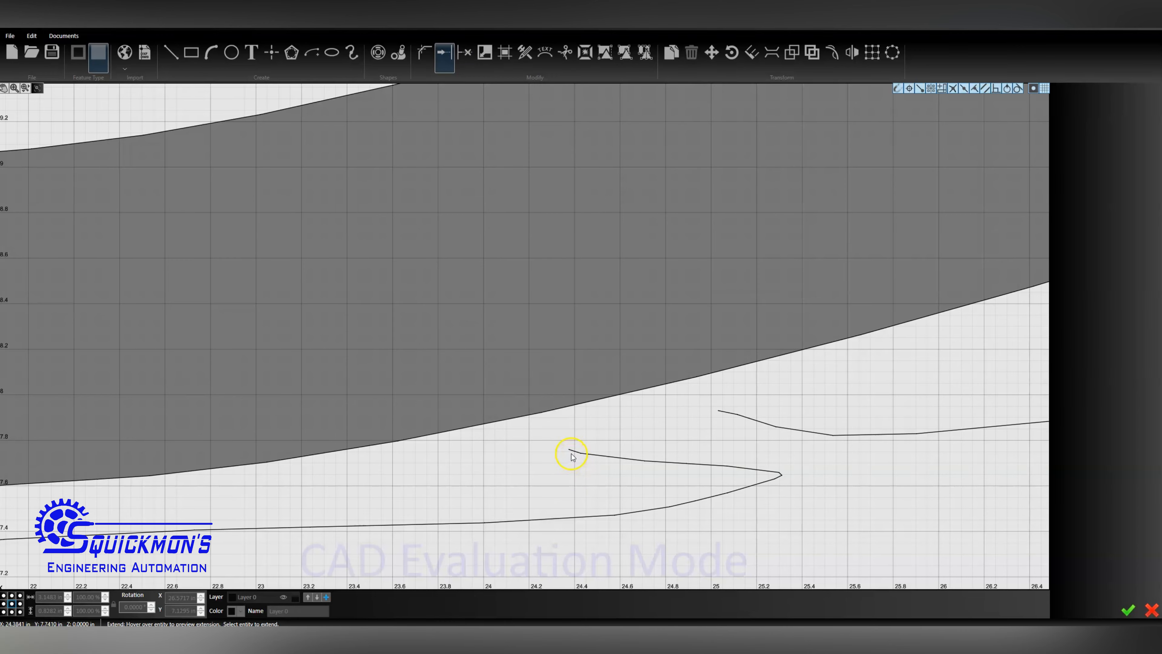
click(571, 452)
click(721, 412)
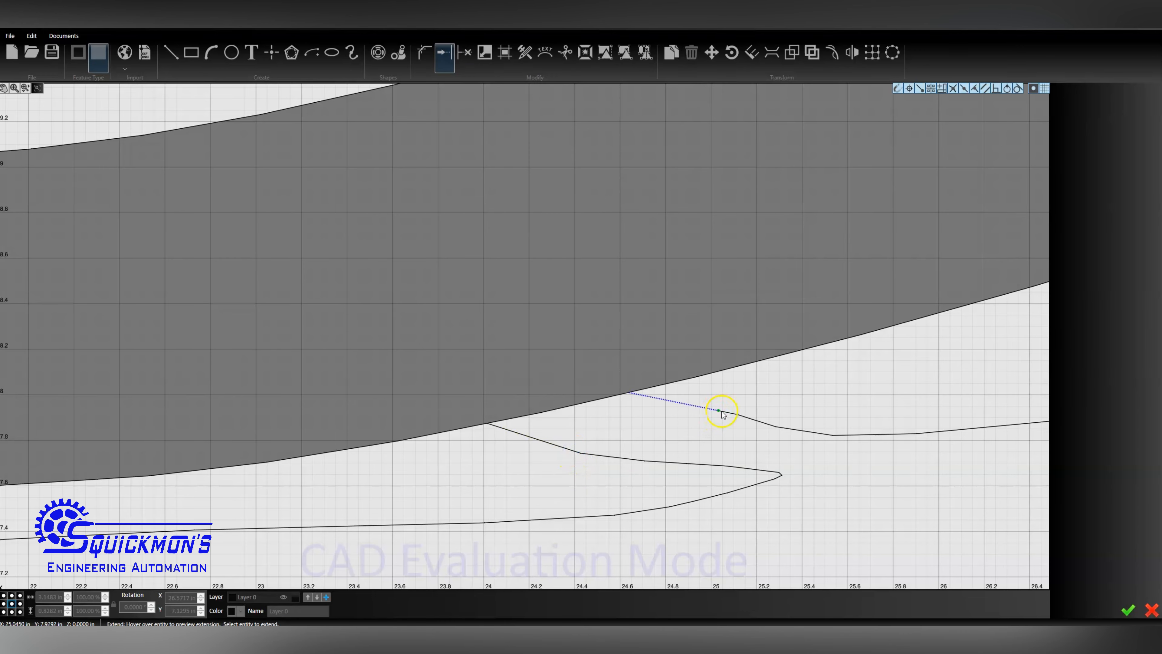
key(Escape)
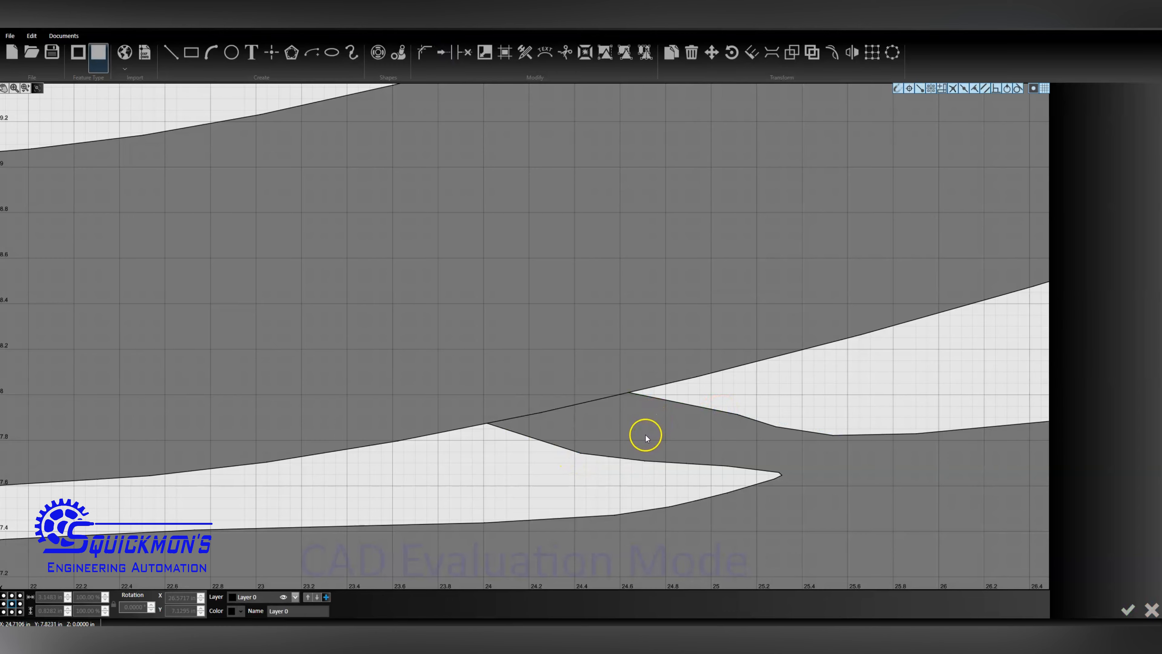
Step: Trim the hull's lower edge between the two extended wave lines, from about X 24 to X 24.6
click(614, 399)
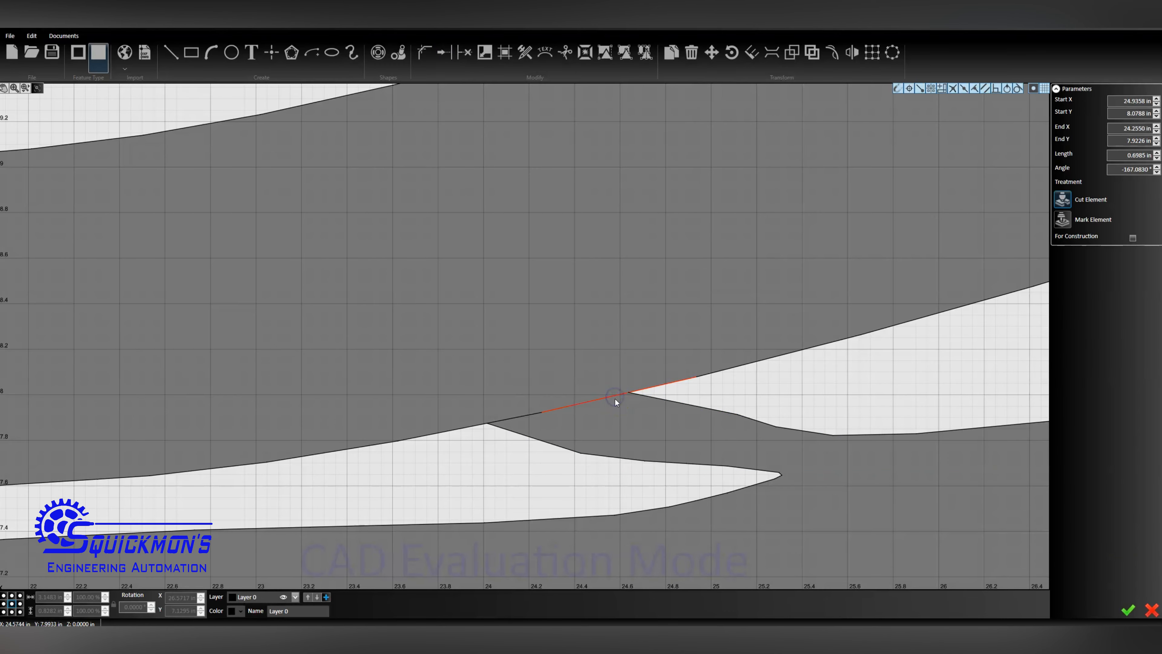
click(637, 424)
key(t)
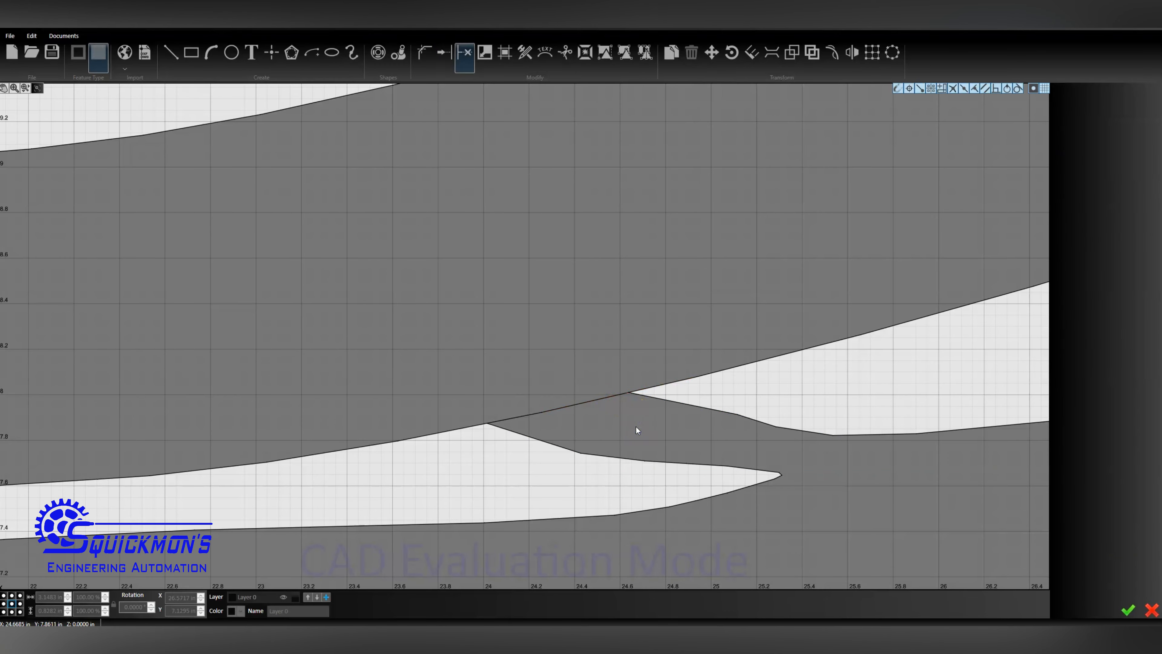
click(618, 397)
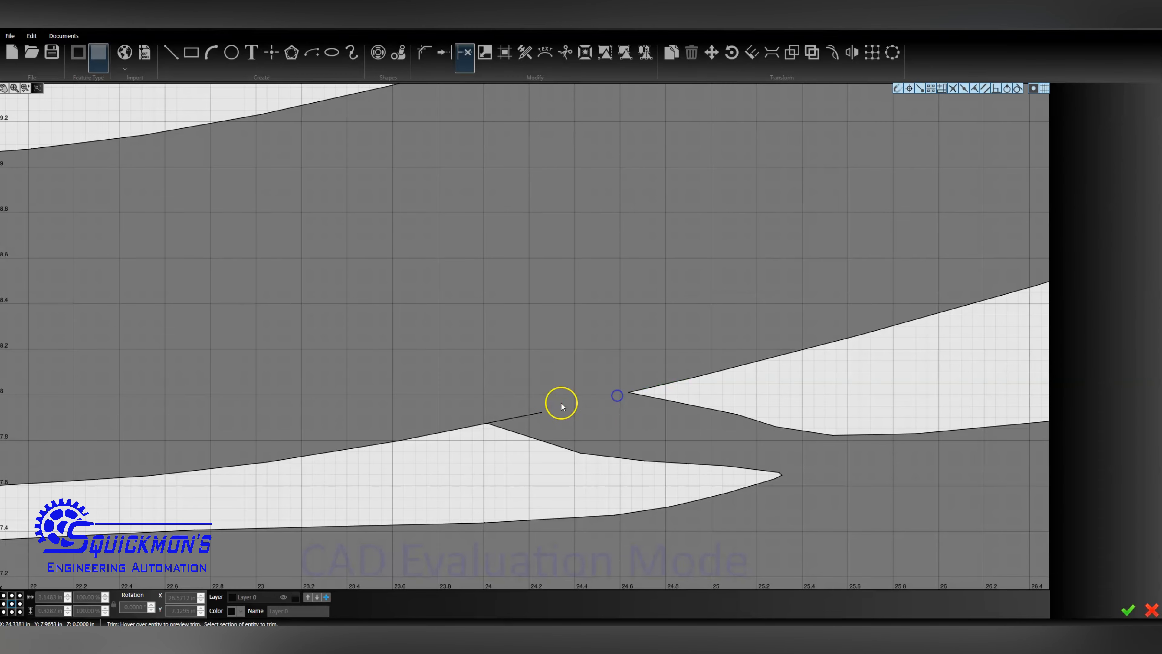
click(529, 414)
Step: Trim the upper edge of the narrow wave beneath the hull from about X 15.2 to X 16
scroll(728, 418, down, 1)
scroll(856, 420, down, 5)
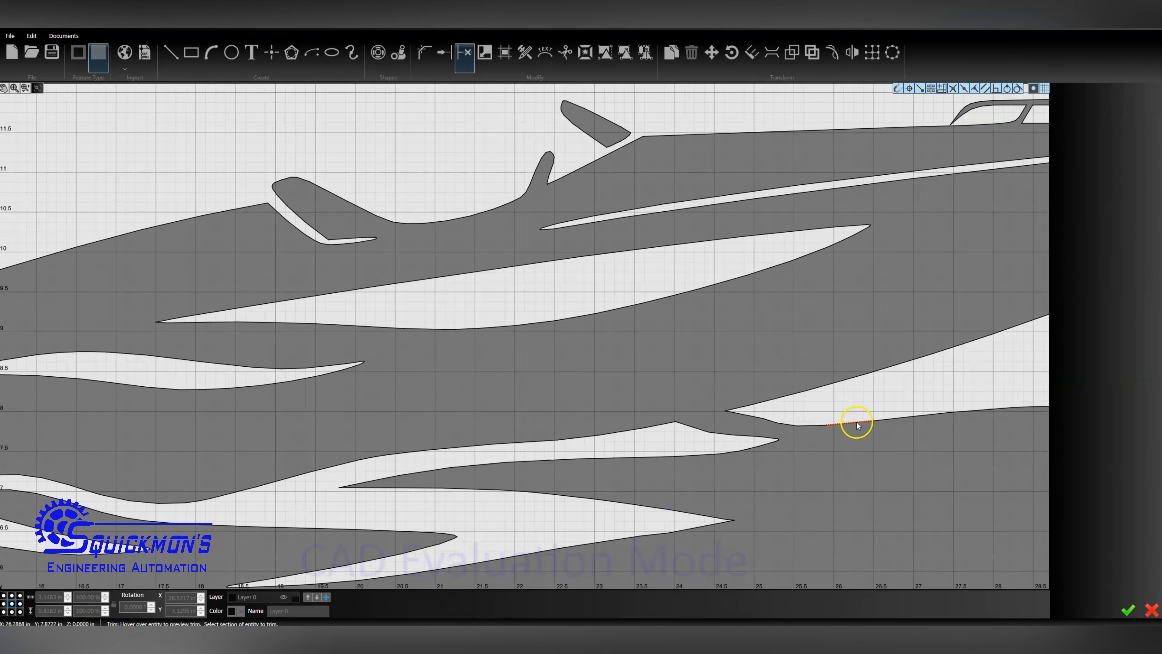
scroll(525, 448, up, 5)
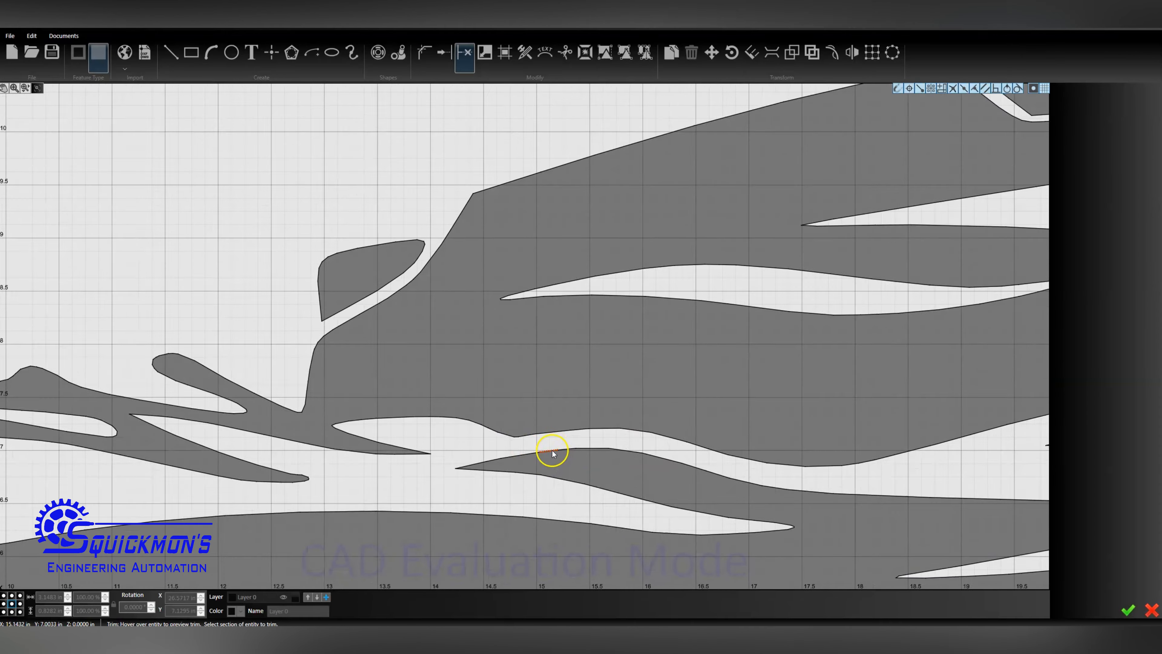
click(625, 454)
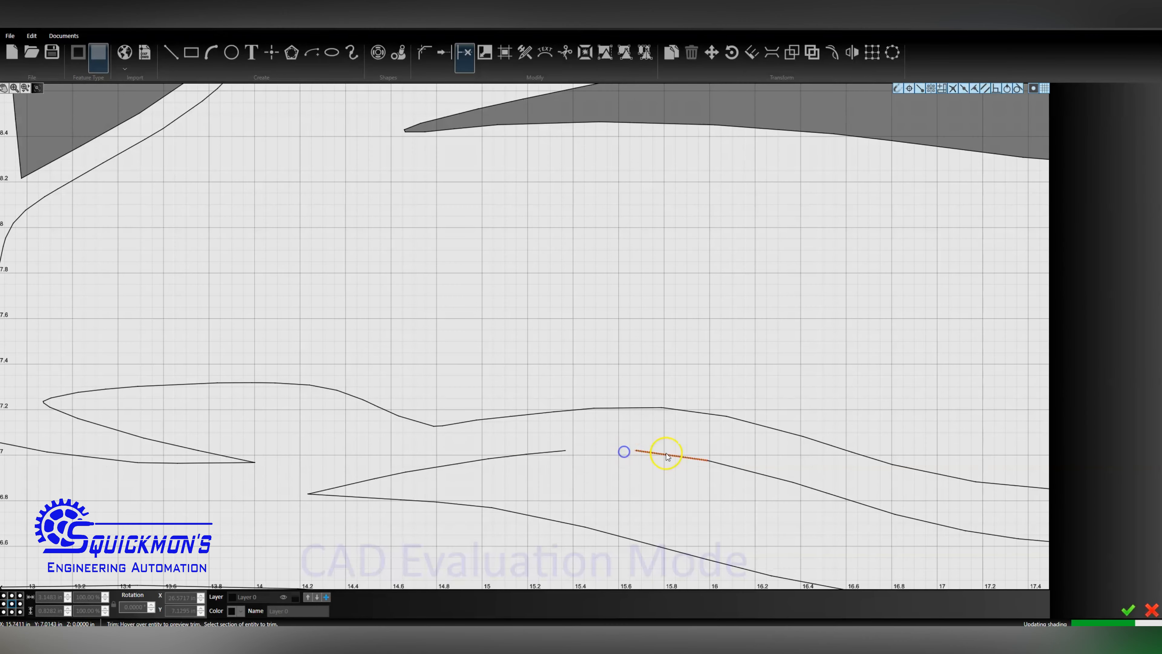
click(549, 452)
key(Escape)
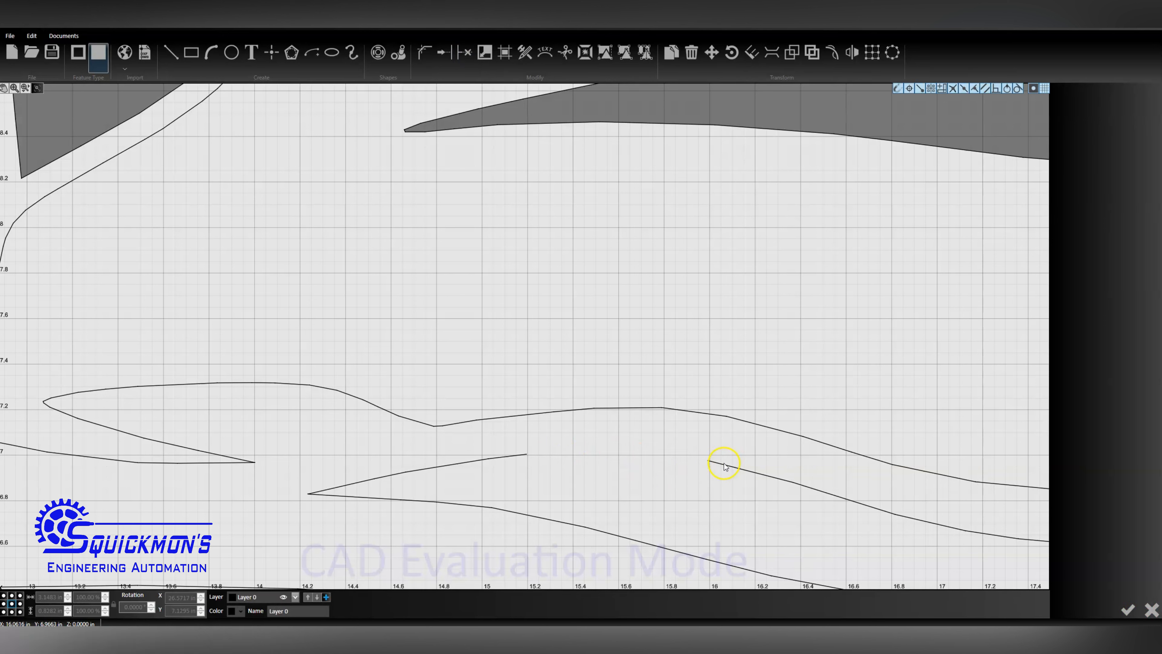
Step: Extend the open lower edge of the narrow wave from about X 16 to the upper wave outline near X 15.2
key(e)
click(719, 466)
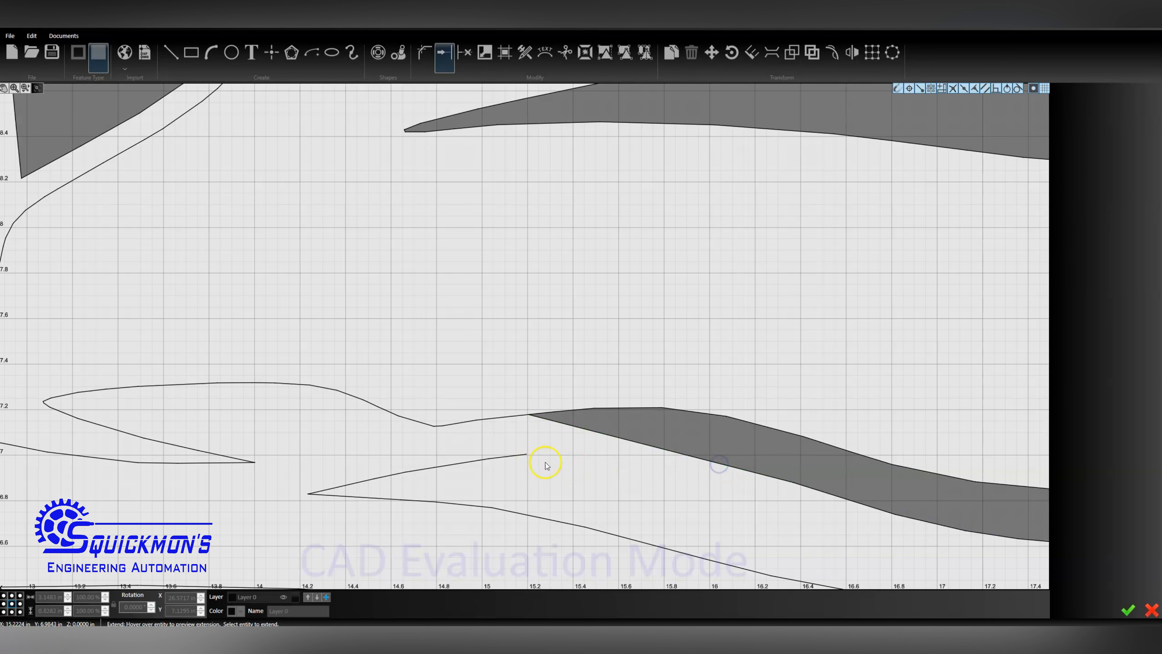
key(Escape)
Step: Draw a line from the open wave end at X 15.1947, Y 7.0042 across the upper outline to about X 14.75, Y 7.17
key(l)
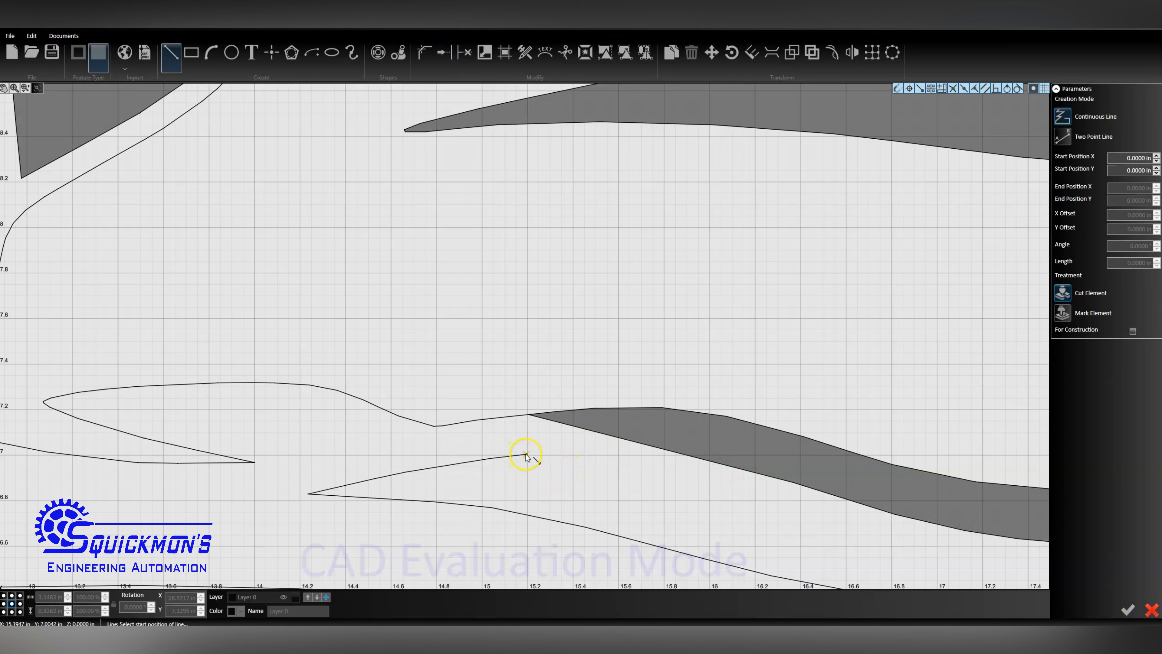
click(526, 454)
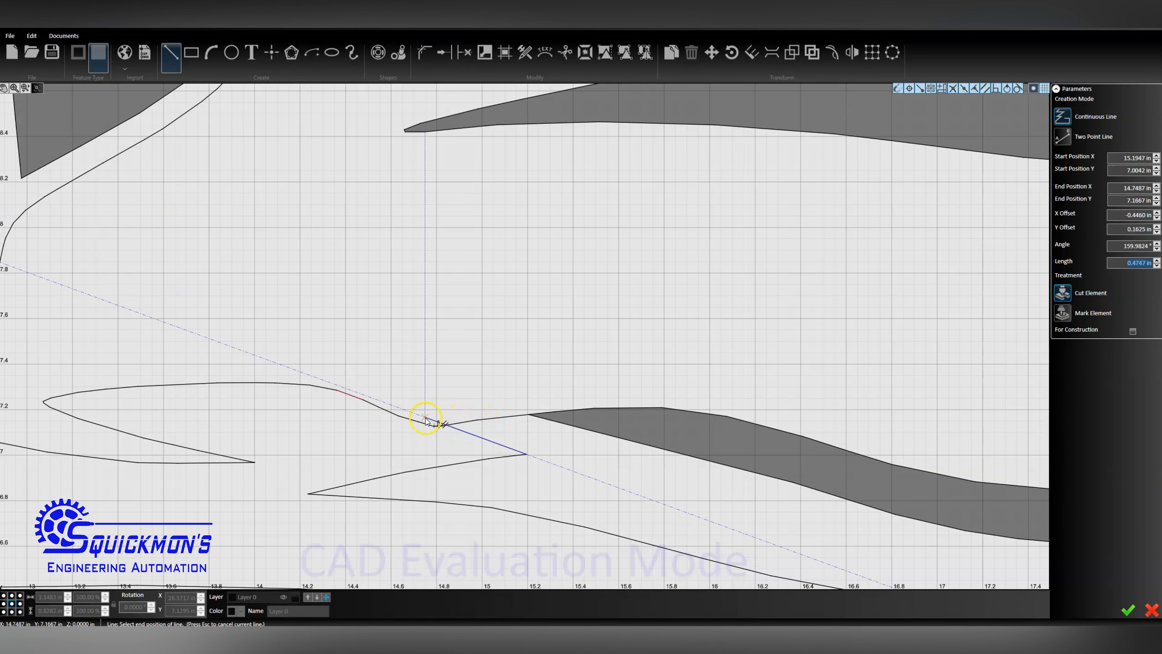
click(437, 418)
Step: Trim the new line's overshoot and the upper outline between it and the narrow wave's tip, from about X 14.85 to X 15.2
key(t)
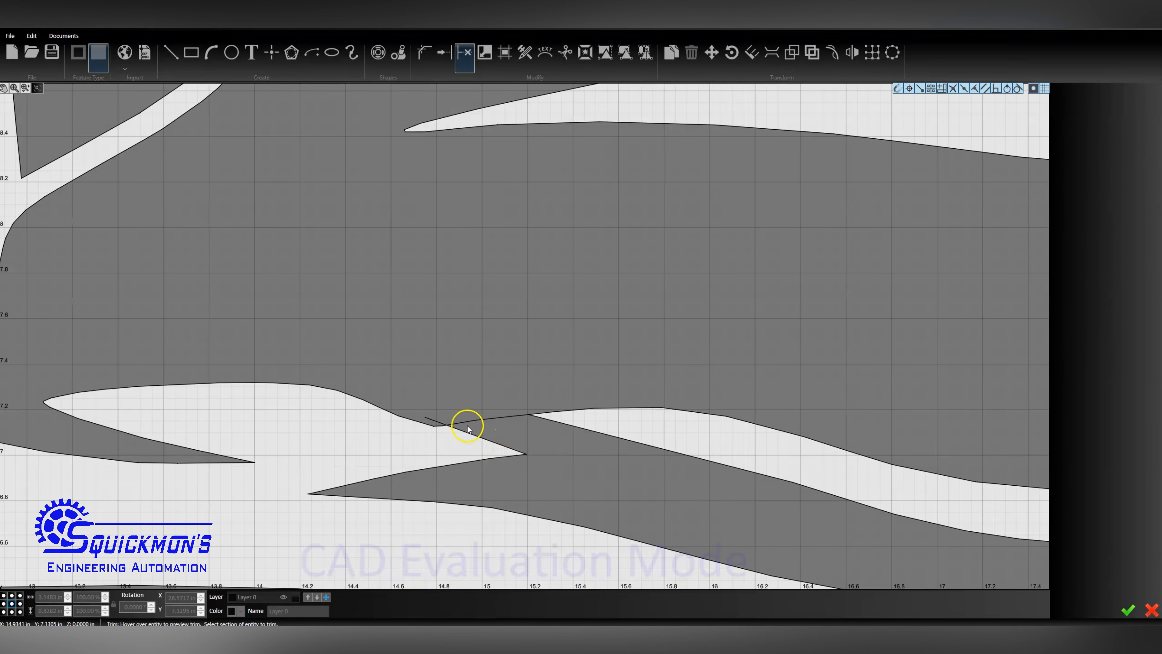
click(436, 421)
click(457, 425)
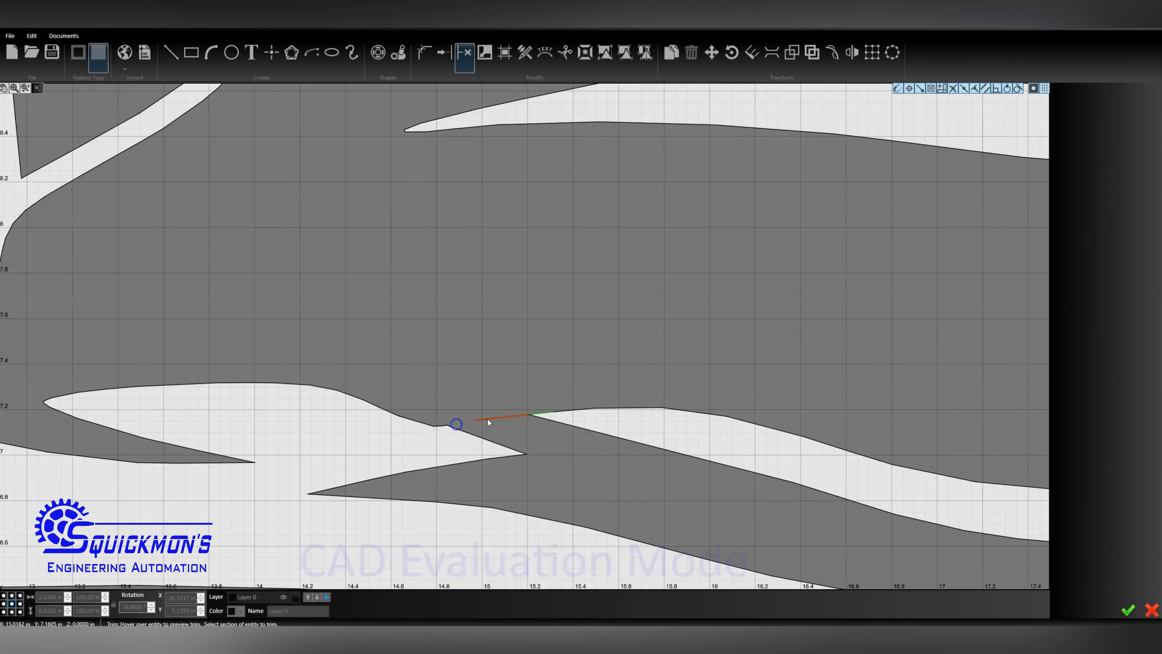
click(487, 419)
key(Escape)
Step: Examine the complete boat, wave and lettering outline for remaining gaps, selecting all the geometry and then clearing the selection
scroll(584, 431, down, 3)
scroll(589, 434, down, 8)
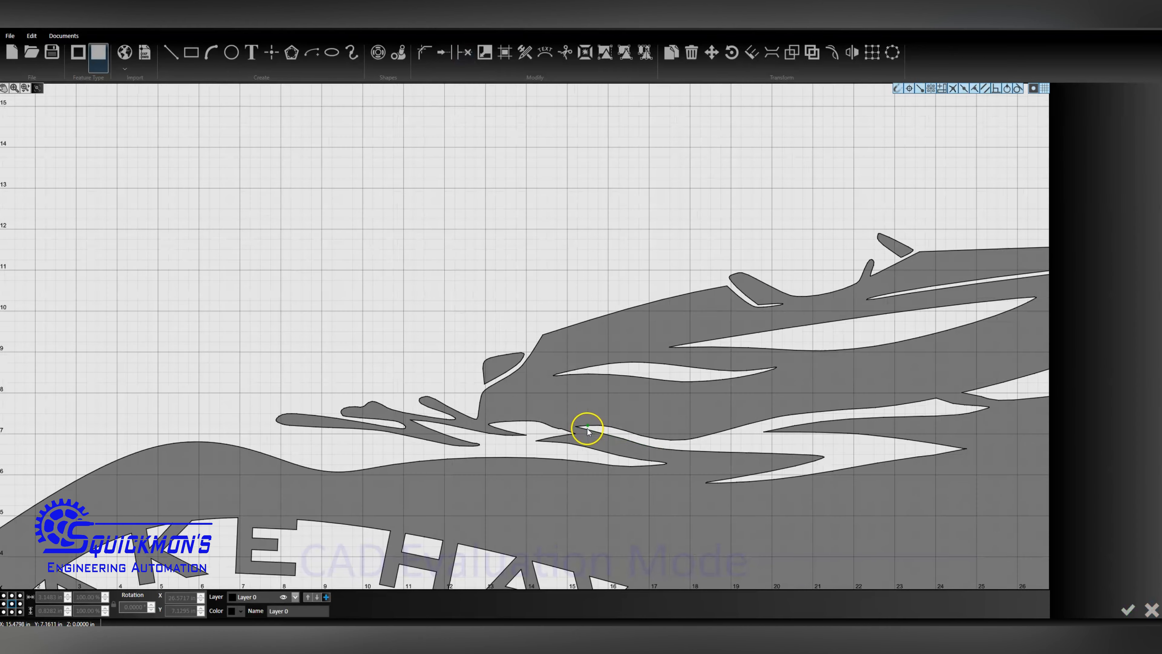
scroll(819, 412, down, 1)
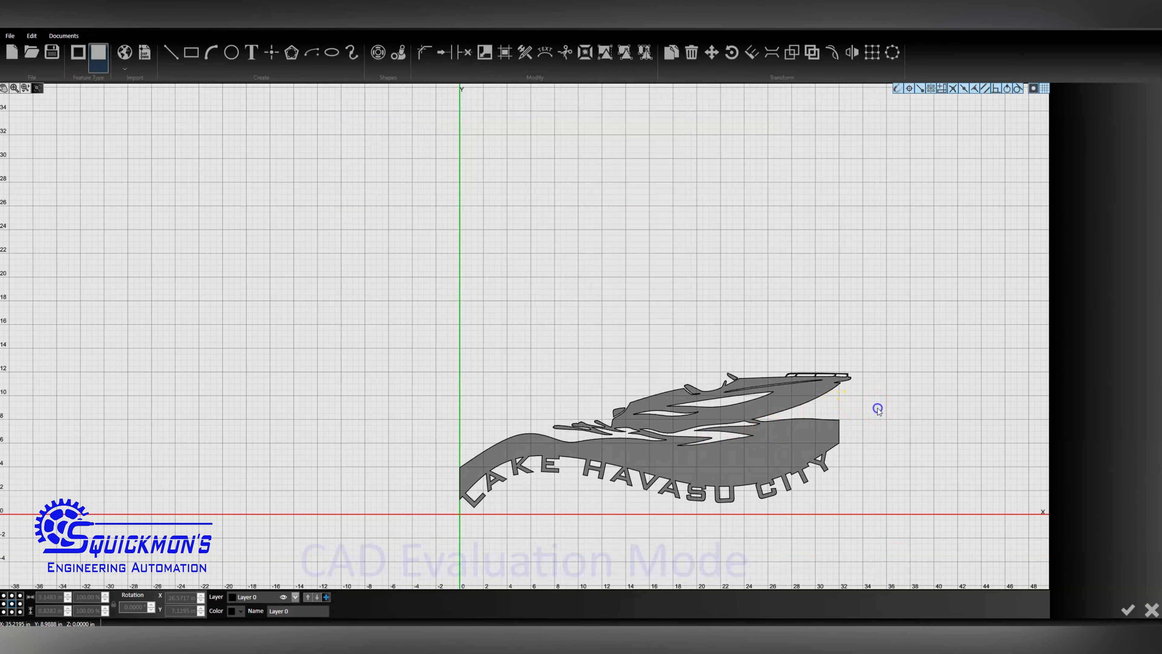
scroll(851, 411, down, 1)
scroll(858, 413, up, 1)
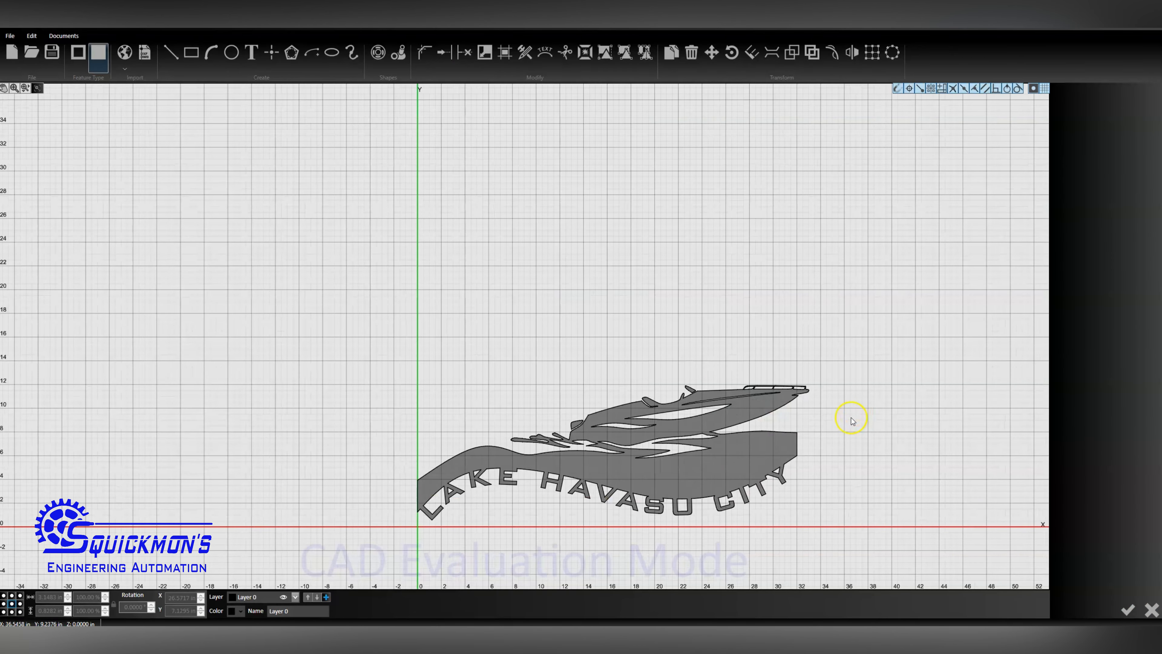
scroll(821, 425, down, 1)
drag(877, 354, 372, 532)
key(Escape)
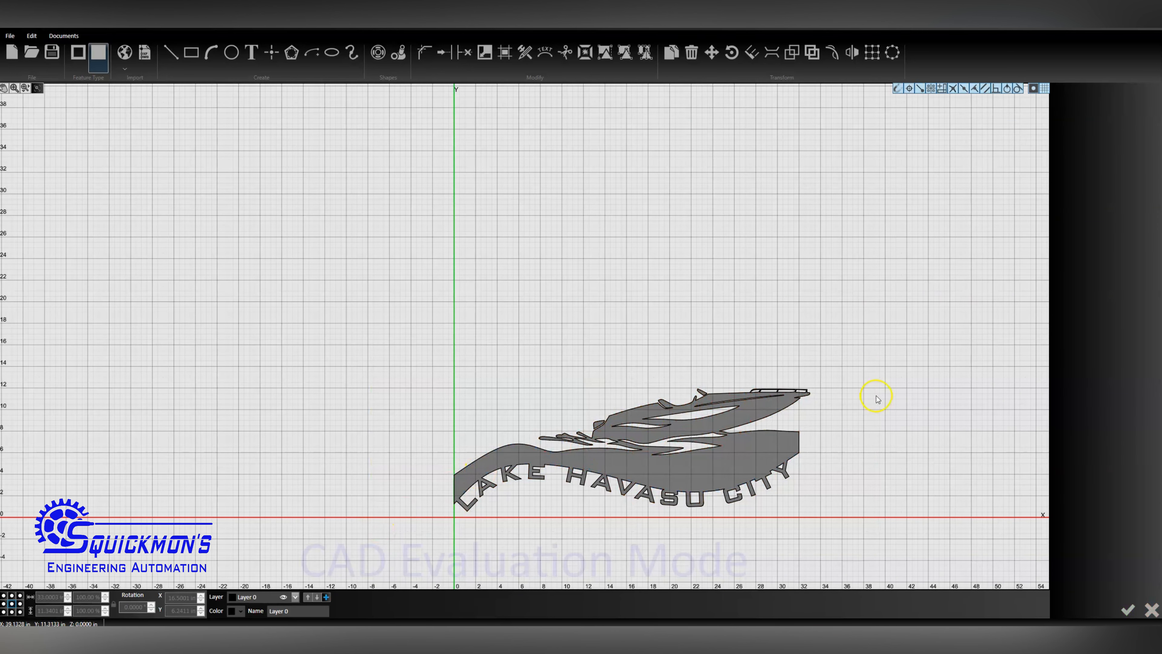
click(875, 389)
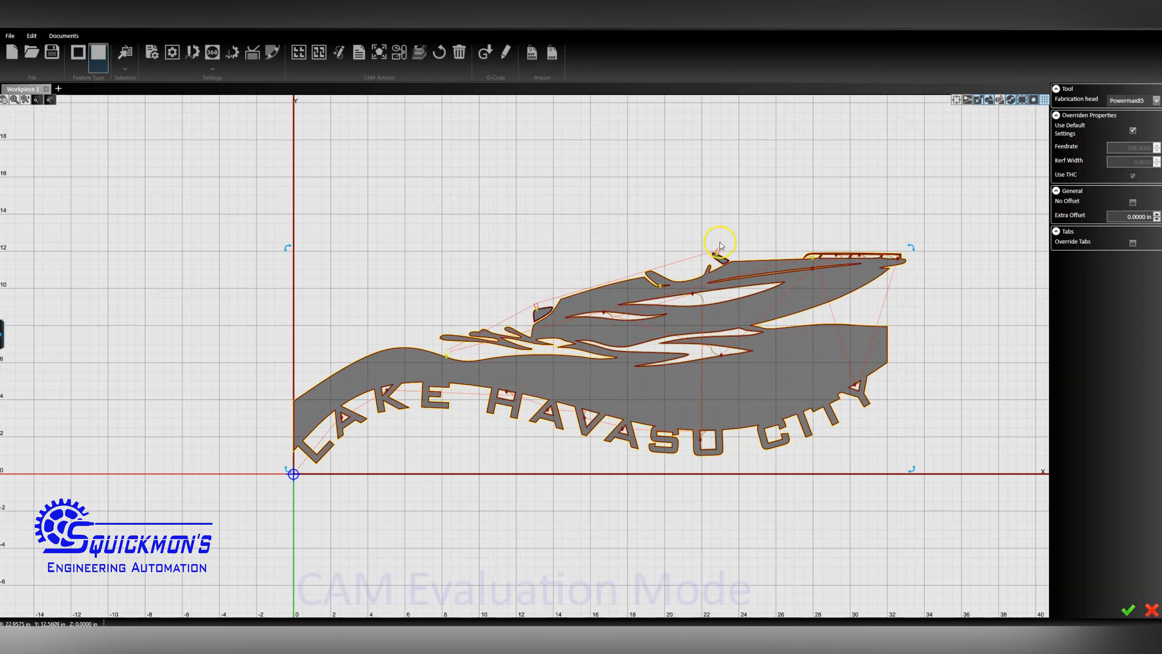
Step: Turn off tabs in the CAM tab settings for the perimeter cuts
scroll(721, 245, up, 3)
drag(692, 273, 695, 272)
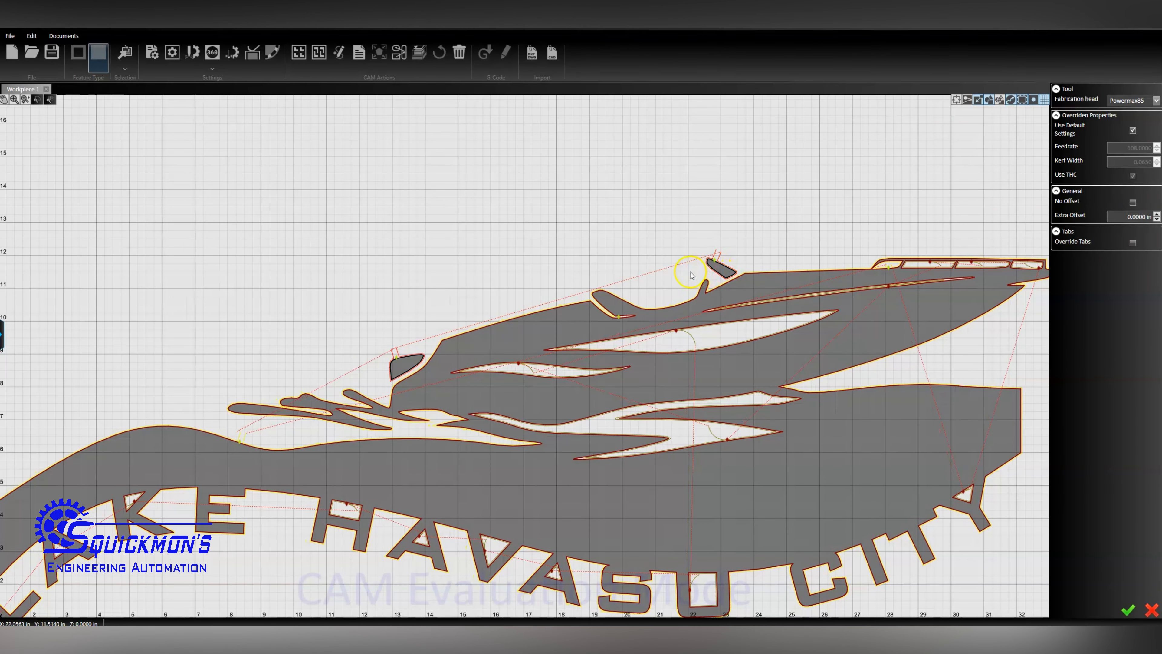
scroll(725, 234, down, 1)
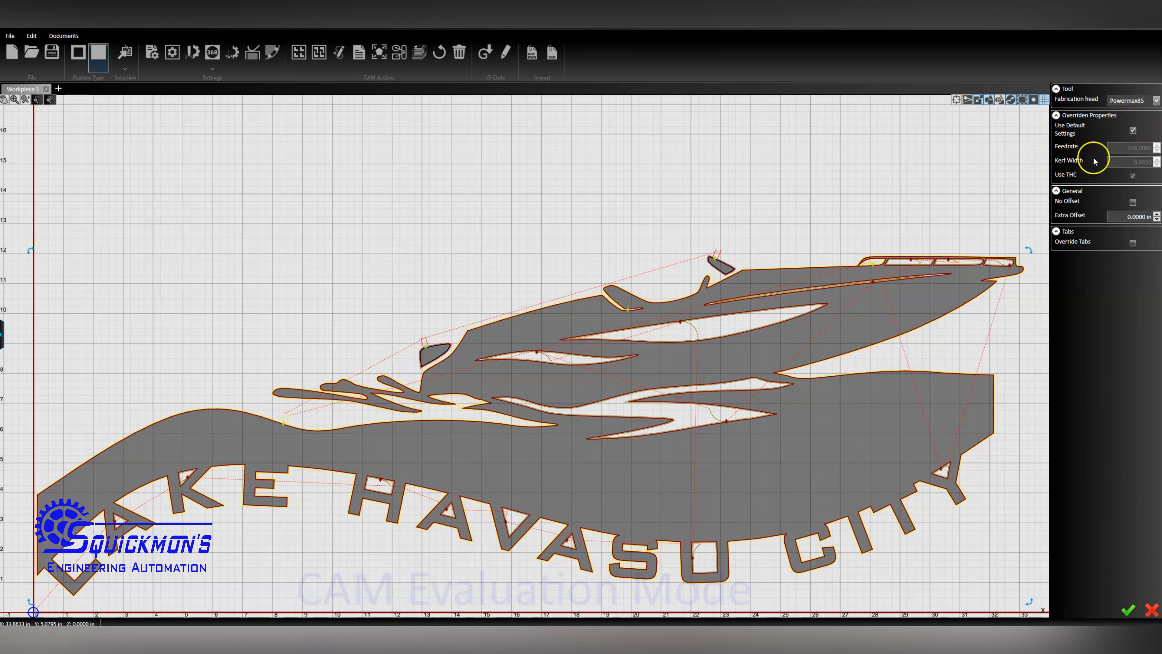
click(274, 57)
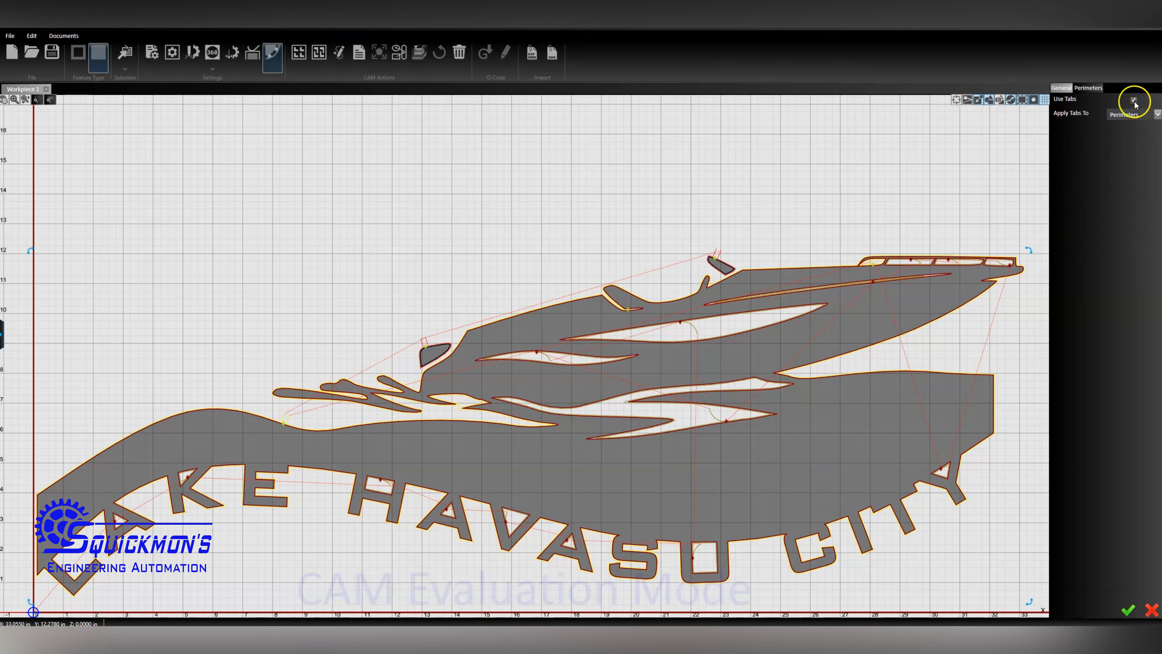
click(1134, 101)
click(1128, 611)
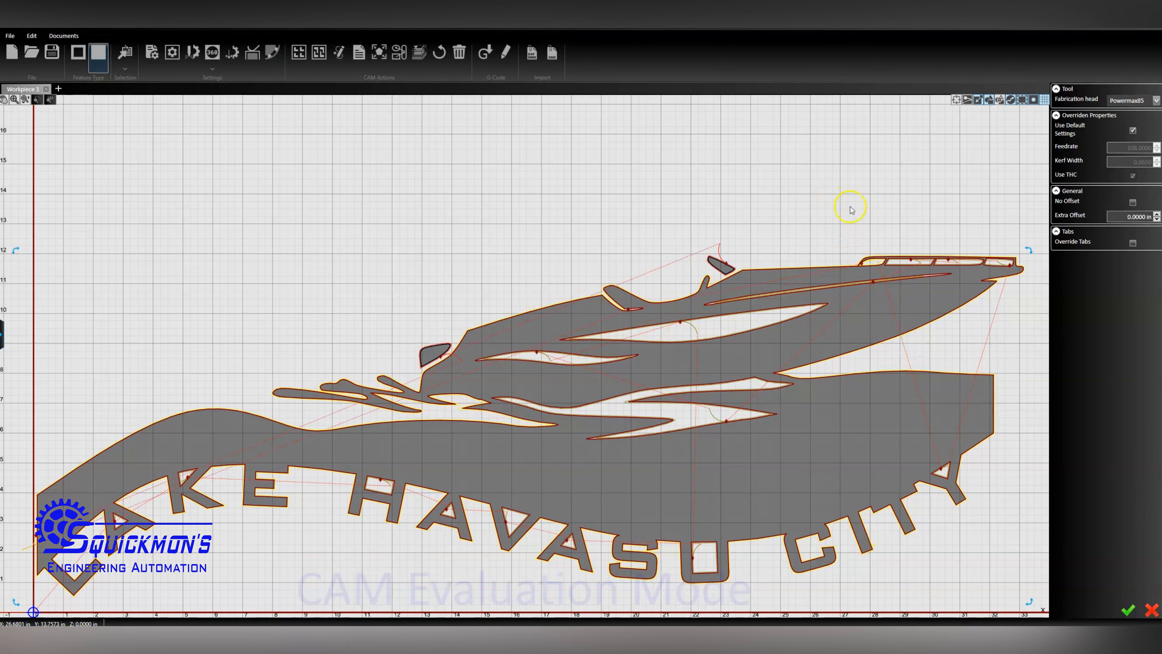
Step: Delete the loose piece behind the boat's stern near X 13.5, Y 9
scroll(848, 205, down, 2)
scroll(778, 252, up, 4)
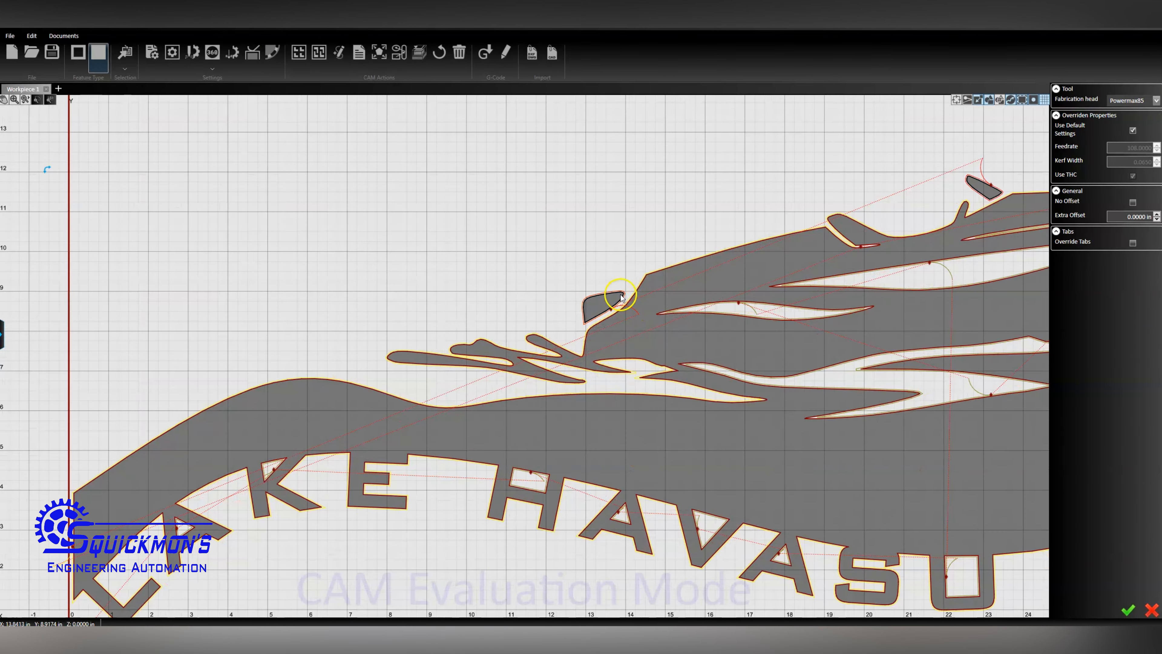
click(623, 294)
scroll(623, 294, down, 3)
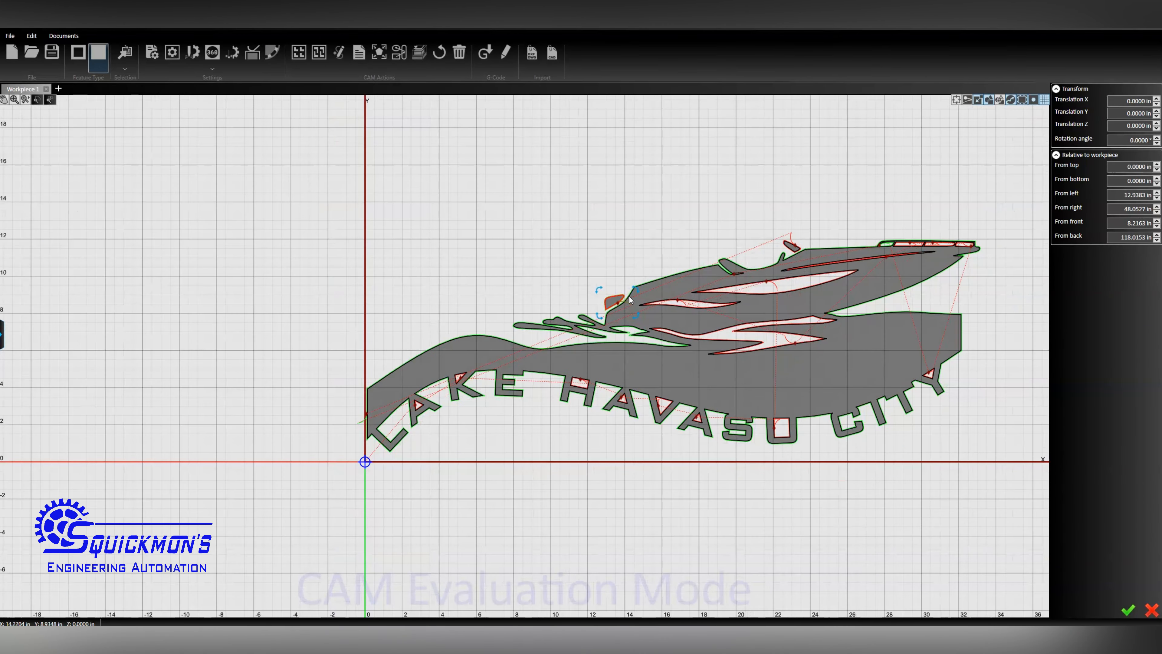
scroll(640, 282, up, 1)
key(Delete)
Step: Shift the main sign part about 0.5 in along positive X, away from the workpiece's left edge
scroll(804, 240, up, 6)
scroll(801, 240, down, 1)
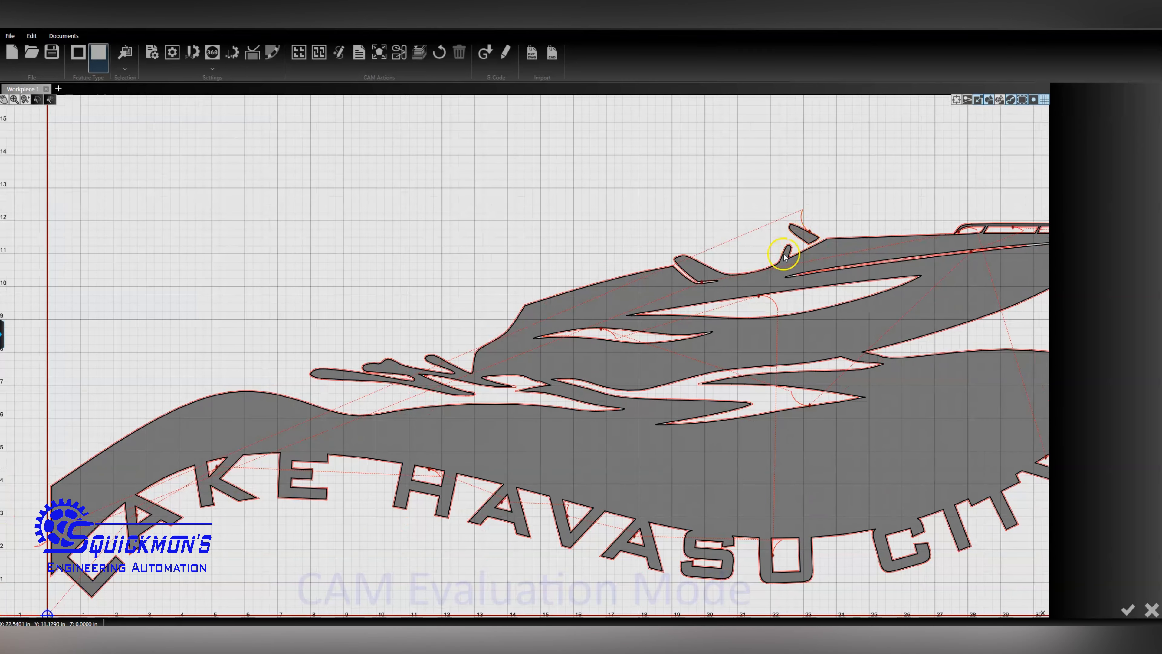
scroll(693, 350, down, 6)
scroll(694, 352, down, 2)
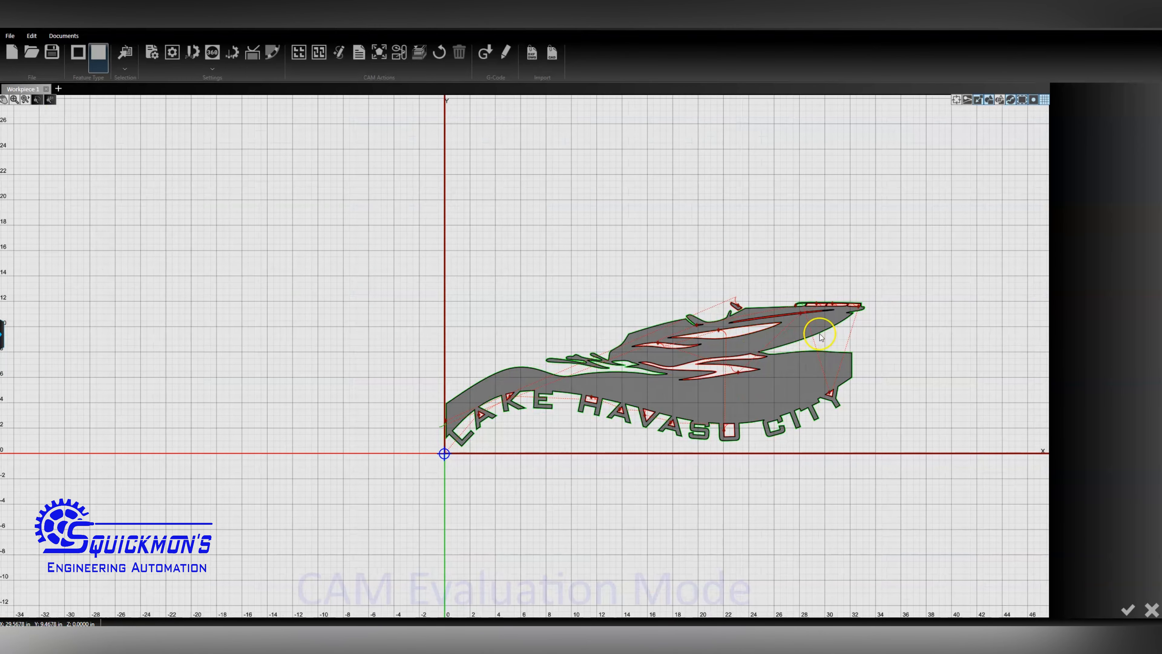
click(852, 356)
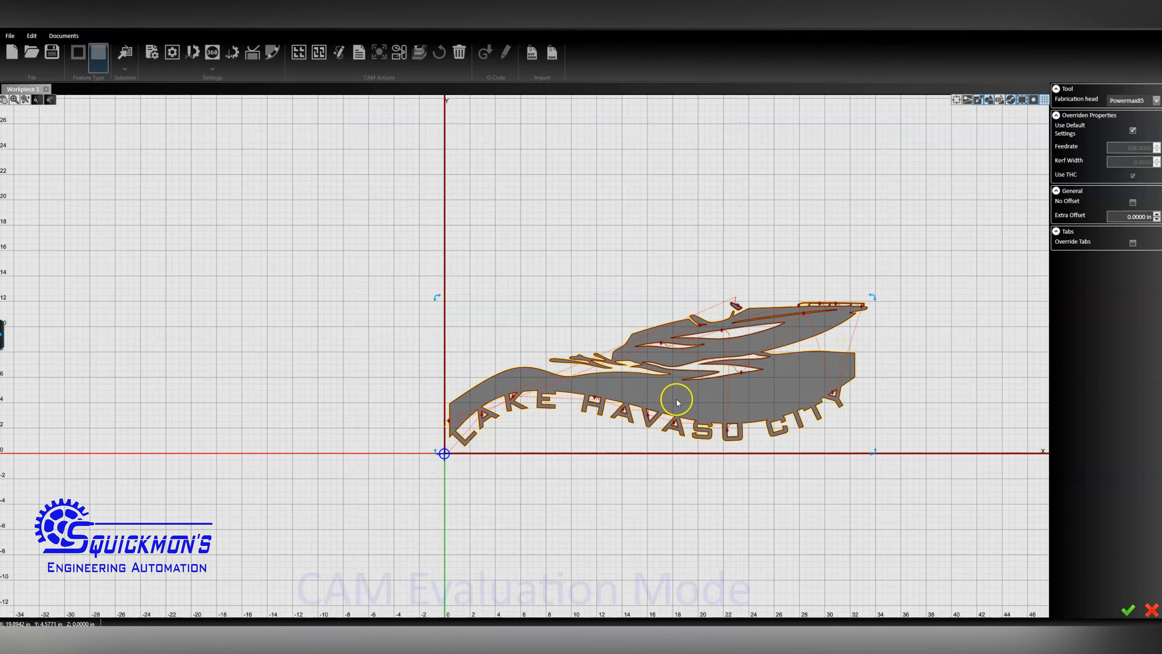
Step: Move the outer contour's lead-in from the plate's vertical left edge to the sharp corner below it, beside the L
scroll(454, 425, up, 5)
click(433, 401)
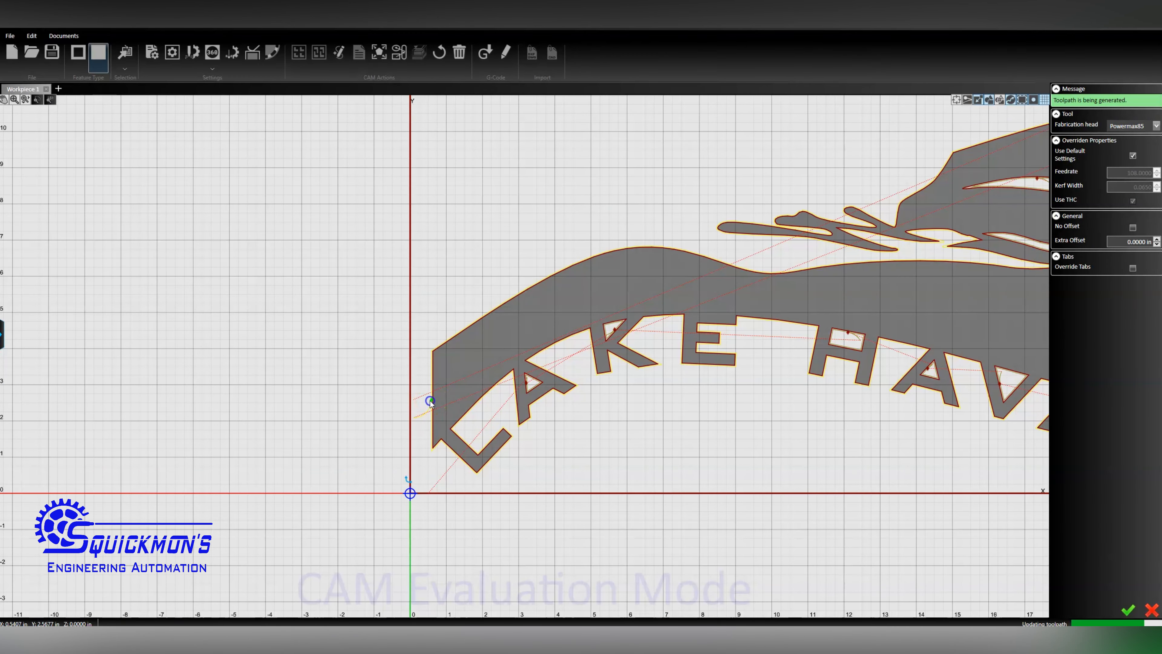
drag(433, 457, 433, 458)
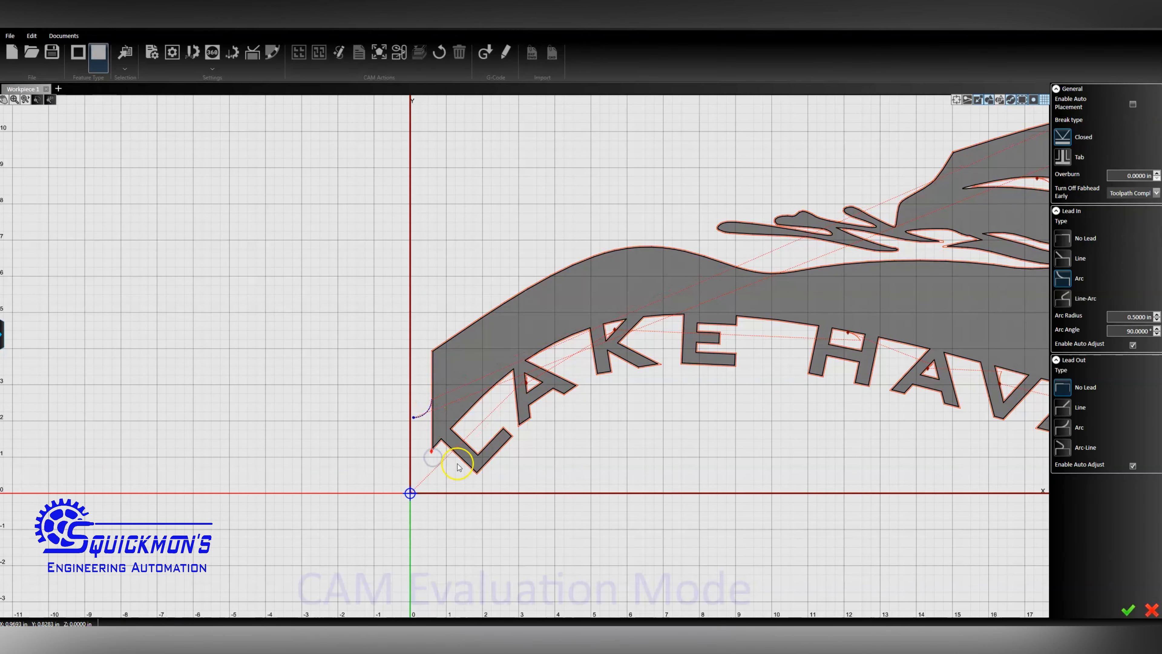
scroll(447, 481, down, 6)
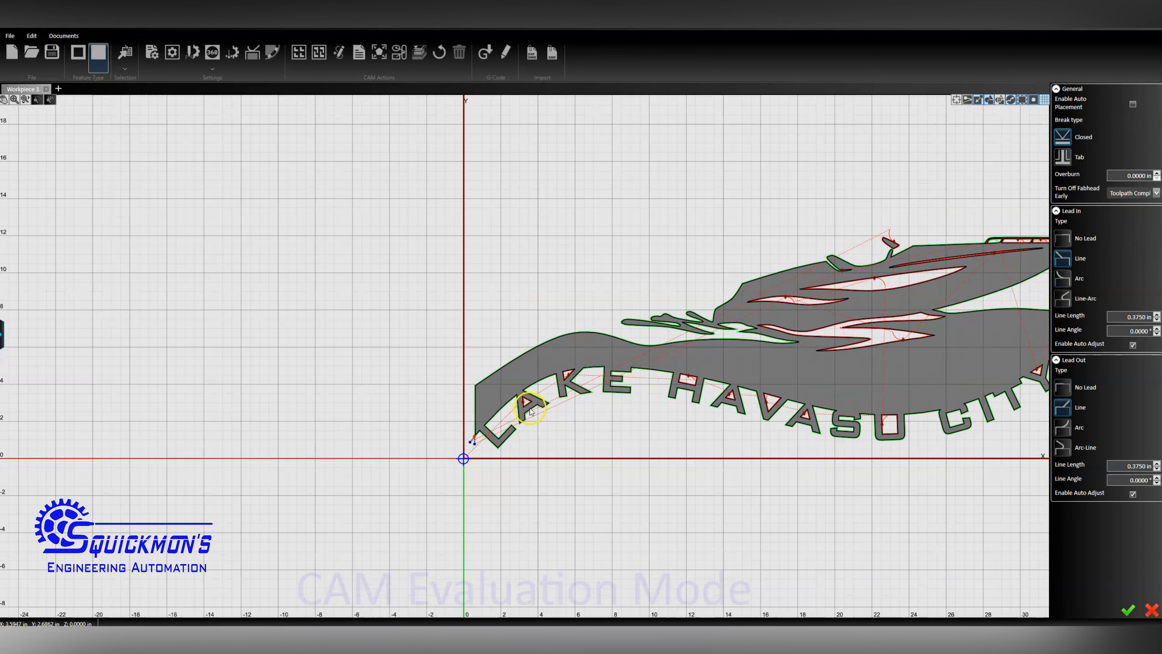
scroll(819, 328, up, 3)
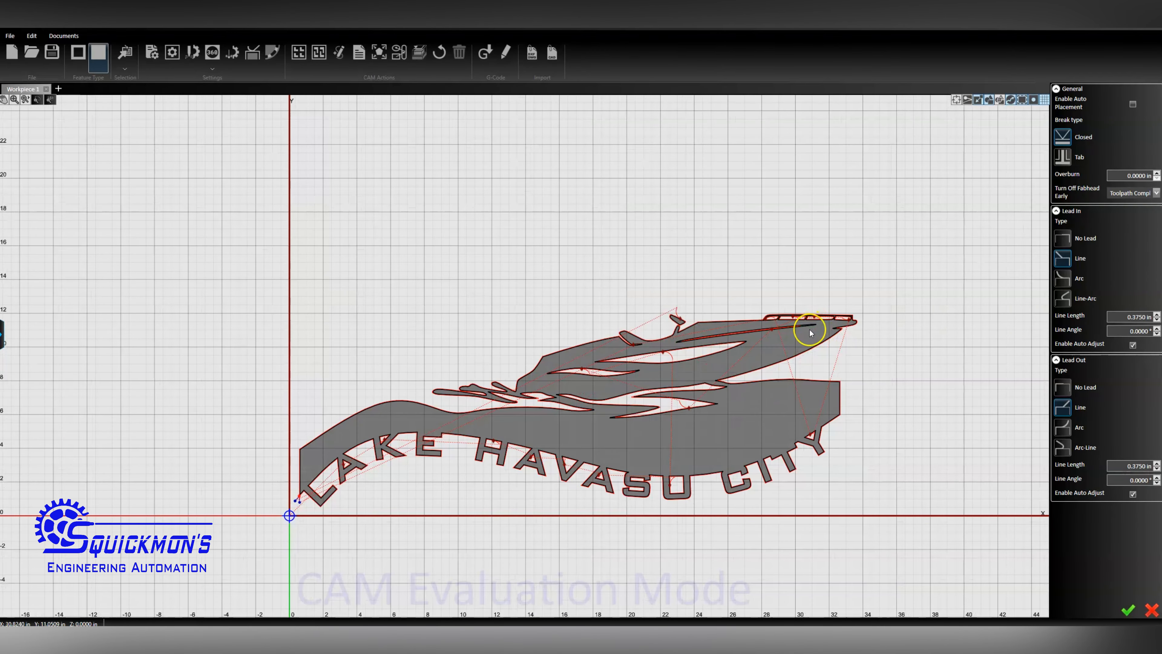